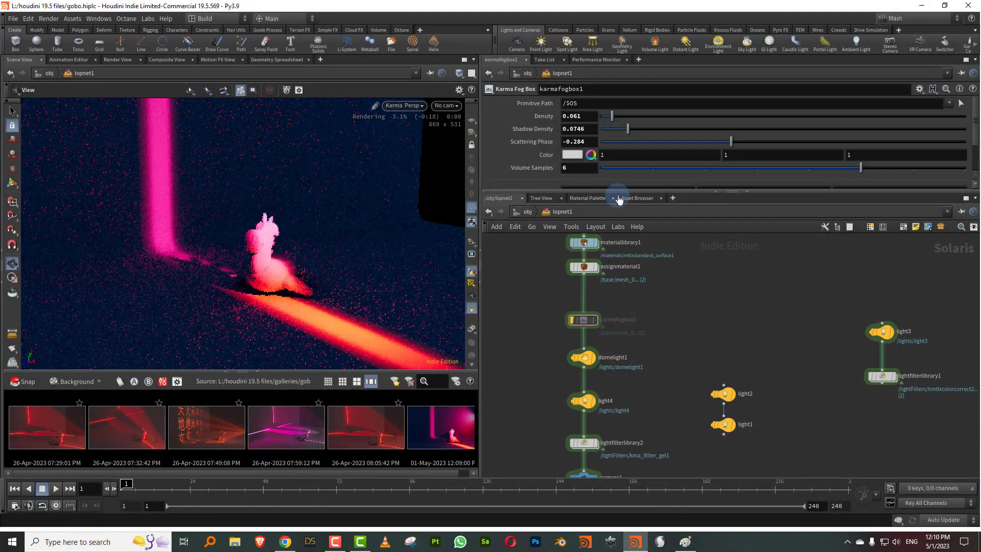
Give the network editor more height and shift the assignmaterial1 node slightly within its chain.
{"action": "left_click_drag", "start_coordinate": [618, 189], "coordinate": [618, 159]}
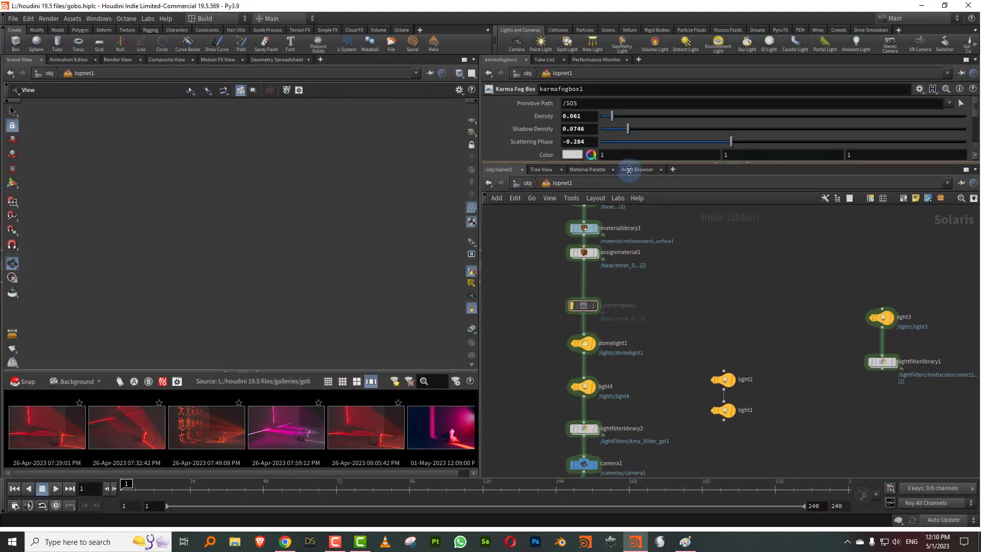
{"action": "left_click_drag", "start_coordinate": [584, 254], "coordinate": [619, 274]}
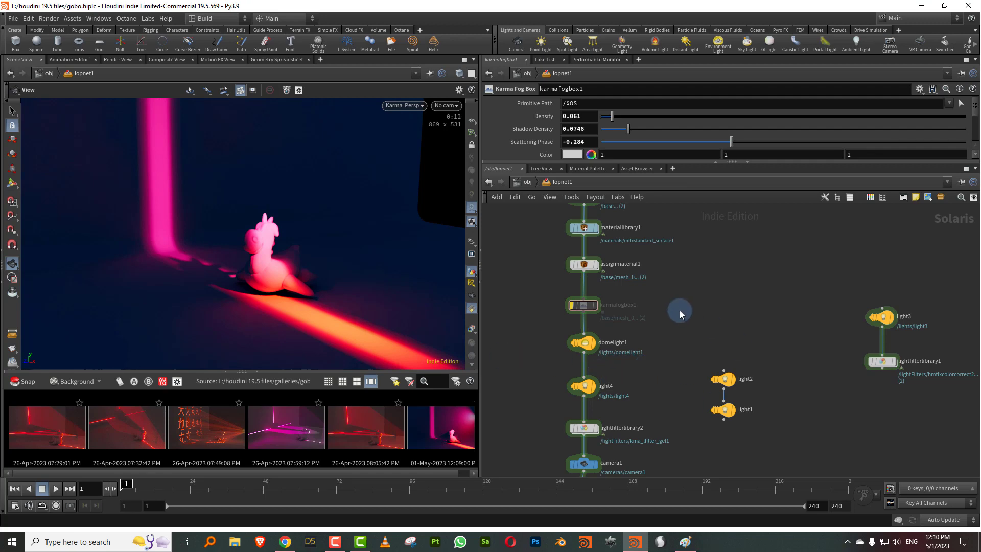
Switch to Chrome and look over the YouTube channel offering the MaterialX Radial Ramp in Houdini tutorial.
{"action": "left_click", "coordinate": [285, 541]}
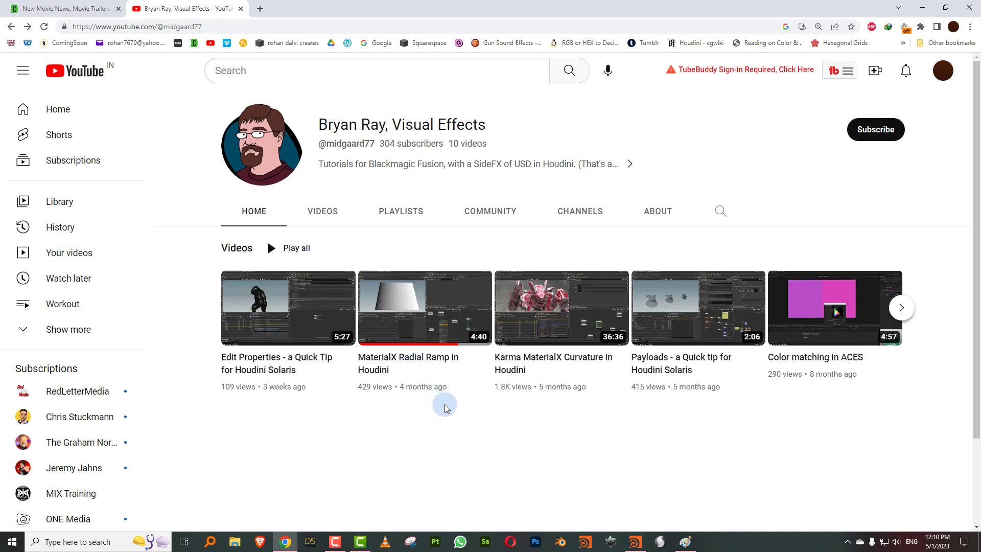
{"action": "left_click", "coordinate": [922, 7]}
Switch to Paint and handwrite x, y and 0.5 in a column on a canvas enlarged to about 759 × 550 px.
{"action": "left_click", "coordinate": [685, 542]}
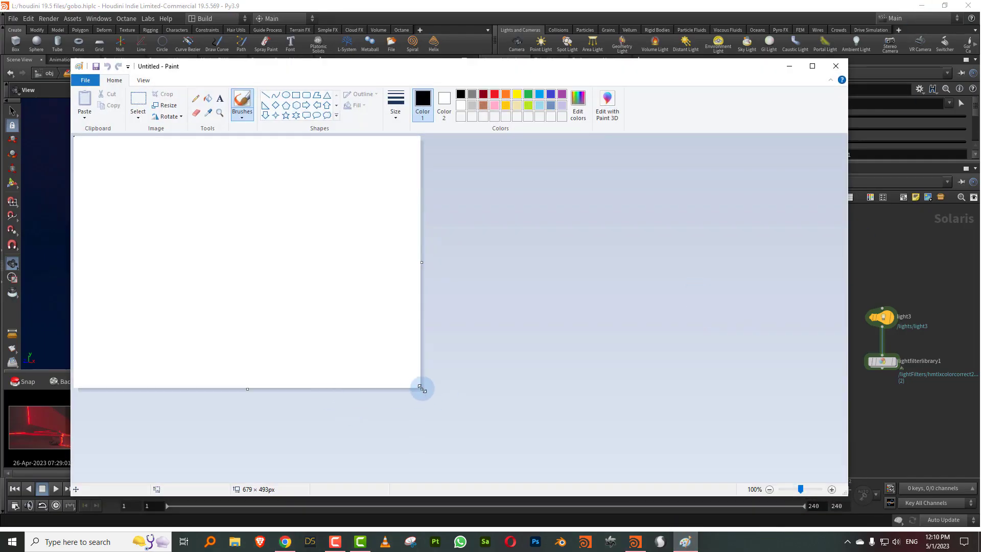
{"action": "left_click_drag", "start_coordinate": [421, 389], "coordinate": [462, 418]}
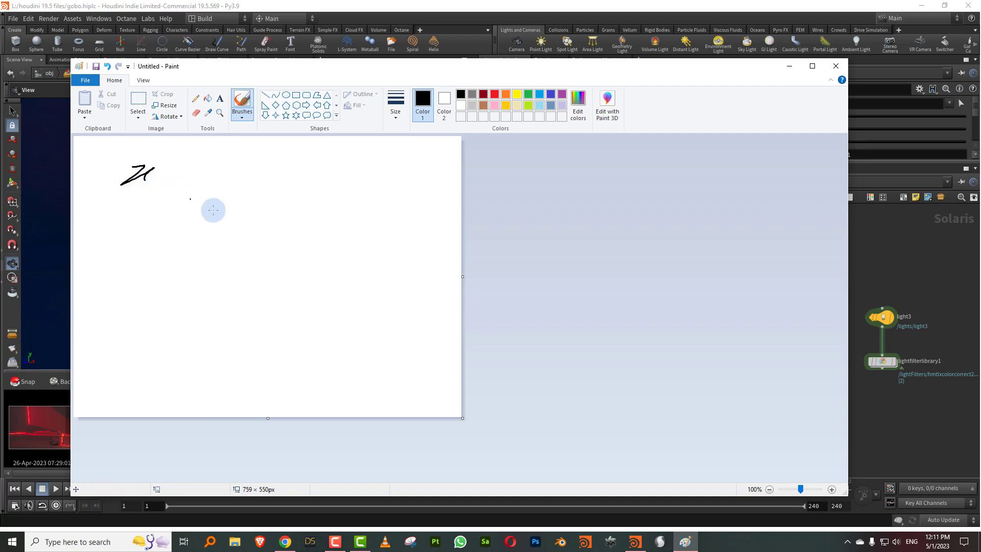
{"action": "key", "text": "ctrl+z"}
{"action": "left_click_drag", "start_coordinate": [145, 166], "coordinate": [153, 164]}
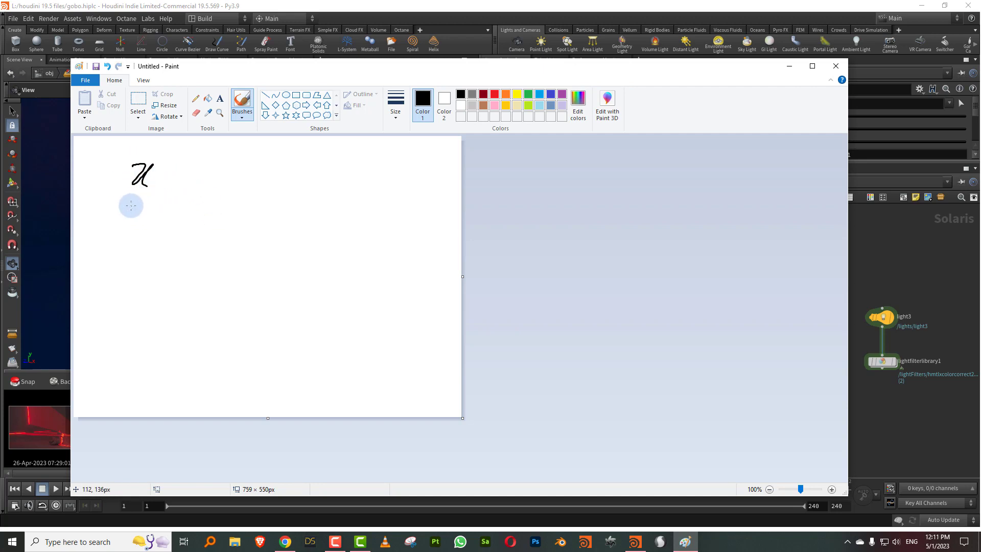
{"action": "left_click_drag", "start_coordinate": [132, 206], "coordinate": [127, 234]}
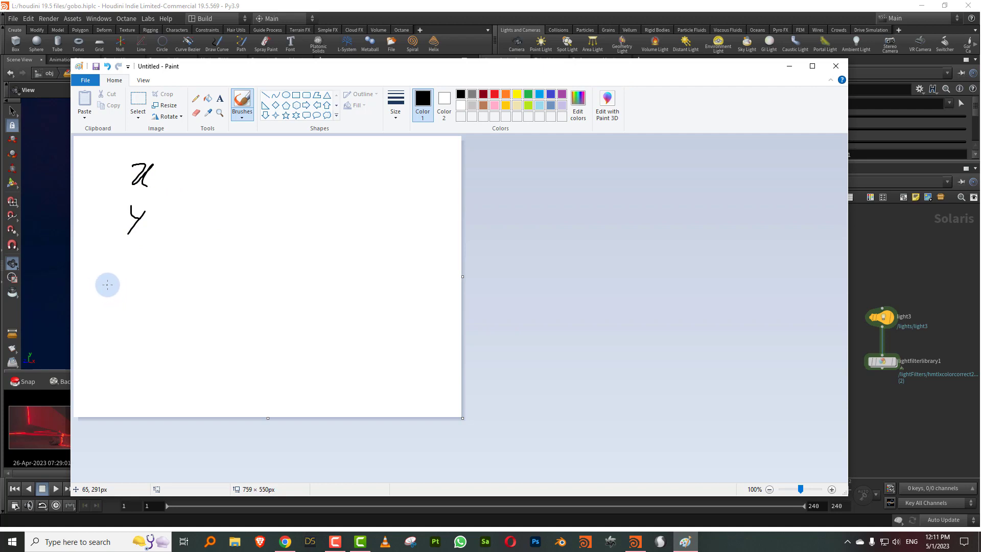
{"action": "mouse_move", "coordinate": [102, 298]}
{"action": "left_mouse_down"}
{"action": "mouse_move", "coordinate": [123, 281]}
{"action": "mouse_move", "coordinate": [119, 300]}
{"action": "left_mouse_up"}
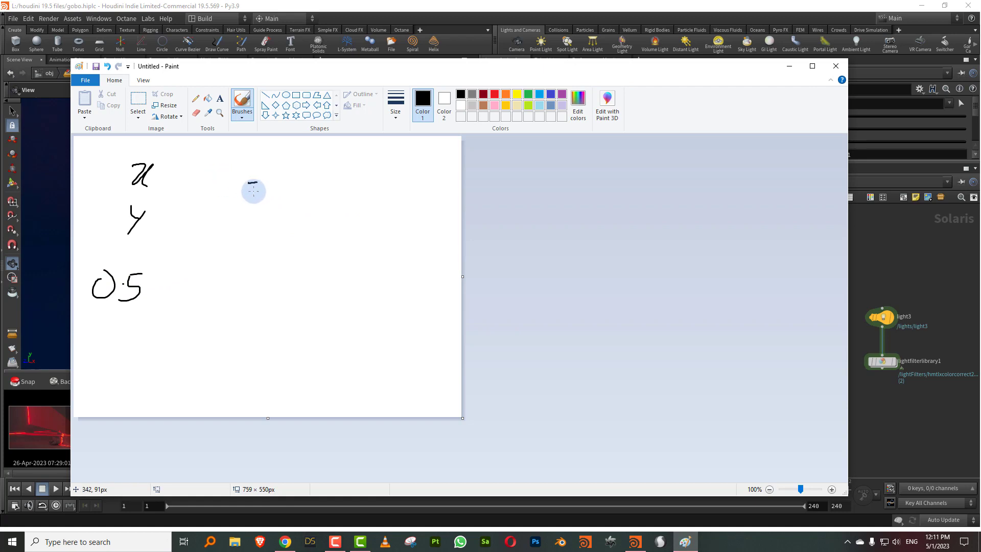
Handwrite the expression (x − 0.5)² beside the x and y labels.
{"action": "left_click_drag", "start_coordinate": [253, 191], "coordinate": [273, 187]}
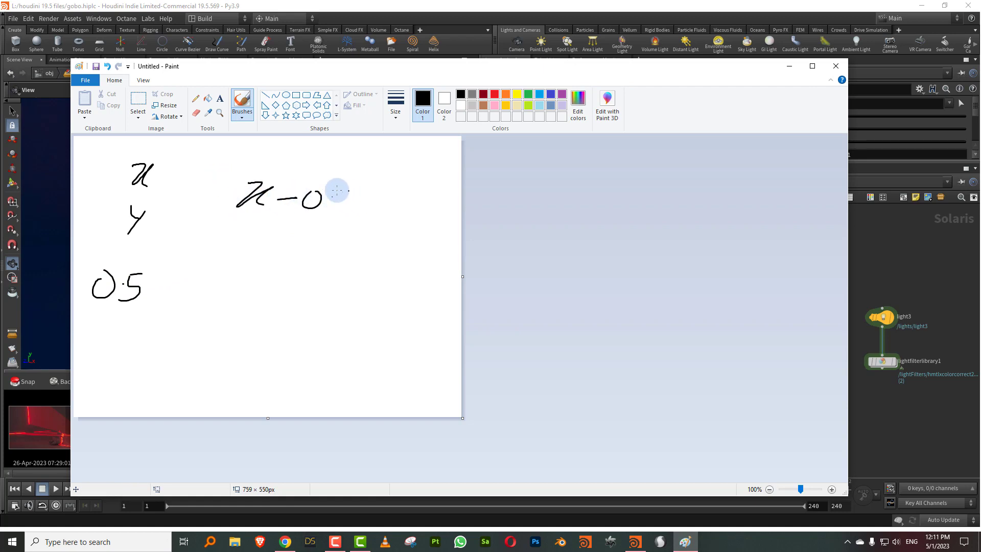
{"action": "left_click_drag", "start_coordinate": [246, 167], "coordinate": [234, 233]}
{"action": "left_click_drag", "start_coordinate": [361, 166], "coordinate": [340, 223]}
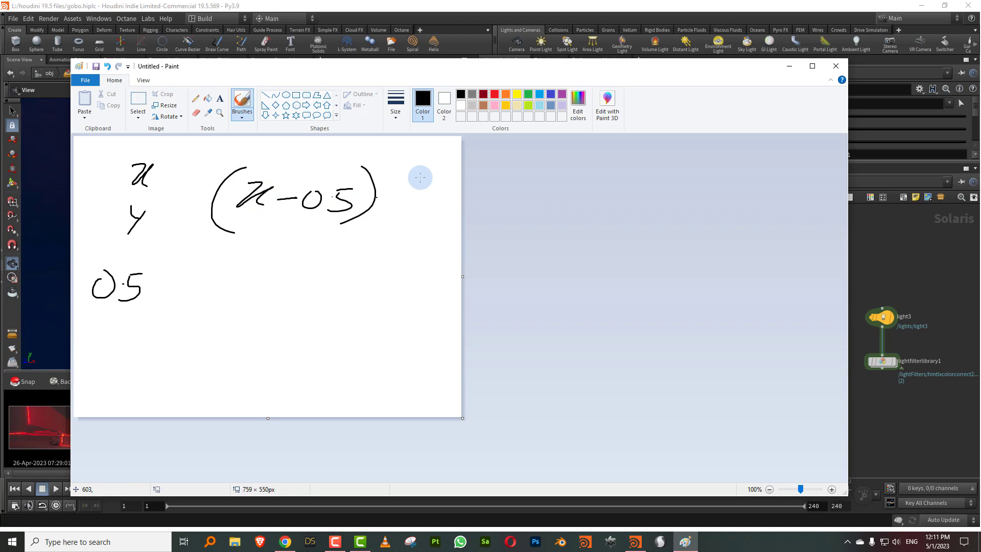
{"action": "left_click_drag", "start_coordinate": [373, 151], "coordinate": [409, 160]}
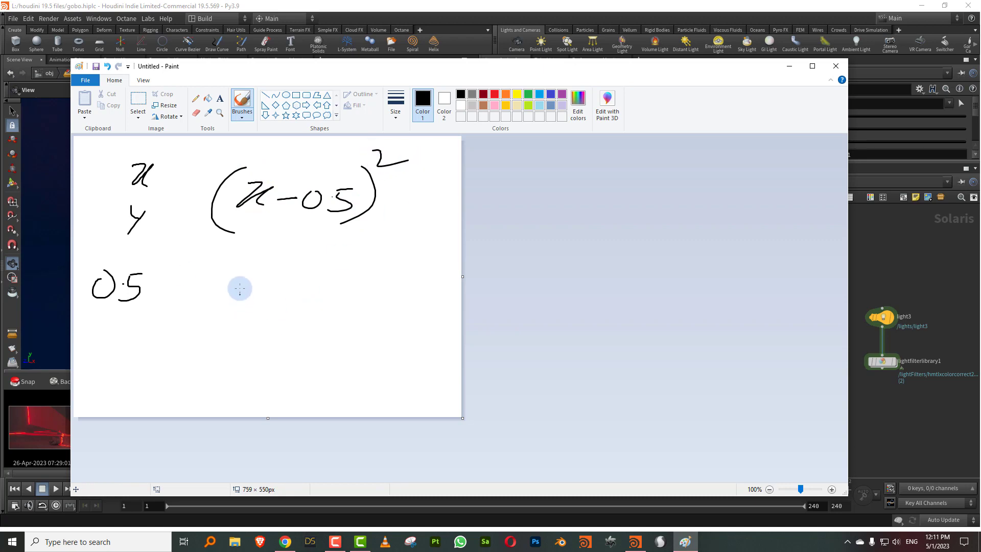
Handwrite the expression (y − 0.5)² beneath the x expression.
{"action": "left_click_drag", "start_coordinate": [227, 284], "coordinate": [219, 321]}
{"action": "left_click_drag", "start_coordinate": [260, 299], "coordinate": [280, 297]}
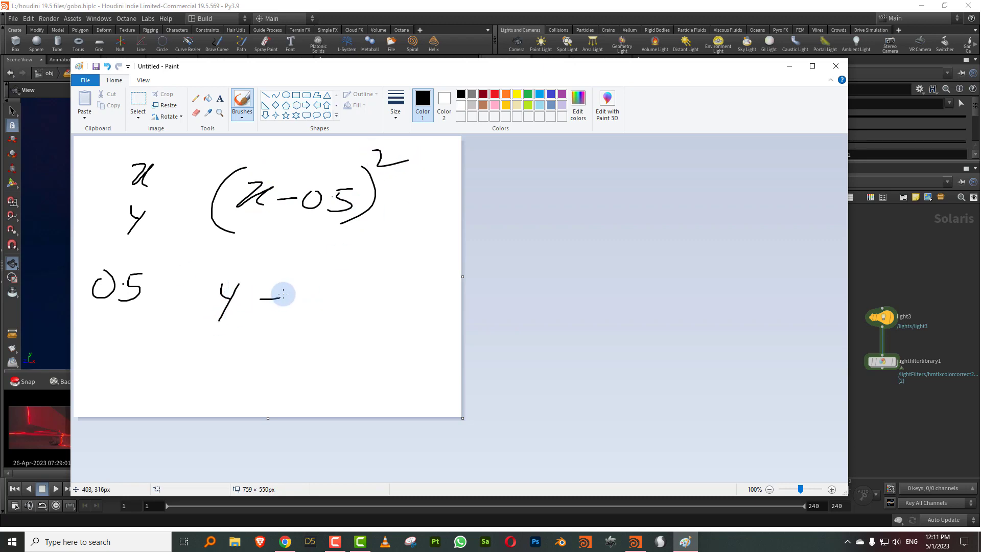
{"action": "left_click", "coordinate": [331, 291]}
{"action": "left_click_drag", "start_coordinate": [356, 280], "coordinate": [335, 312]}
{"action": "left_click_drag", "start_coordinate": [196, 268], "coordinate": [214, 333]}
{"action": "mouse_move", "coordinate": [358, 257]}
{"action": "left_mouse_down"}
{"action": "mouse_move", "coordinate": [345, 313]}
{"action": "mouse_move", "coordinate": [397, 265]}
{"action": "left_mouse_up"}
Handwrite √(x² + y²) below the two squared expressions and label it "radial".
{"action": "left_click", "coordinate": [227, 353]}
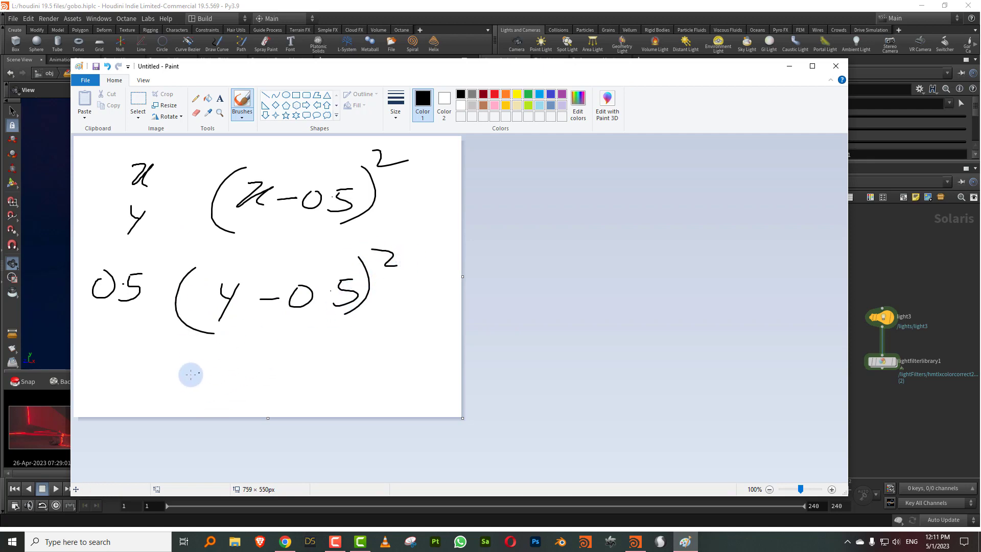
{"action": "mouse_move", "coordinate": [172, 374]}
{"action": "left_mouse_down"}
{"action": "mouse_move", "coordinate": [191, 393]}
{"action": "mouse_move", "coordinate": [212, 376]}
{"action": "mouse_move", "coordinate": [255, 381]}
{"action": "mouse_move", "coordinate": [247, 407]}
{"action": "left_mouse_up"}
{"action": "left_click_drag", "start_coordinate": [274, 350], "coordinate": [292, 372]}
{"action": "left_click_drag", "start_coordinate": [142, 351], "coordinate": [187, 405]}
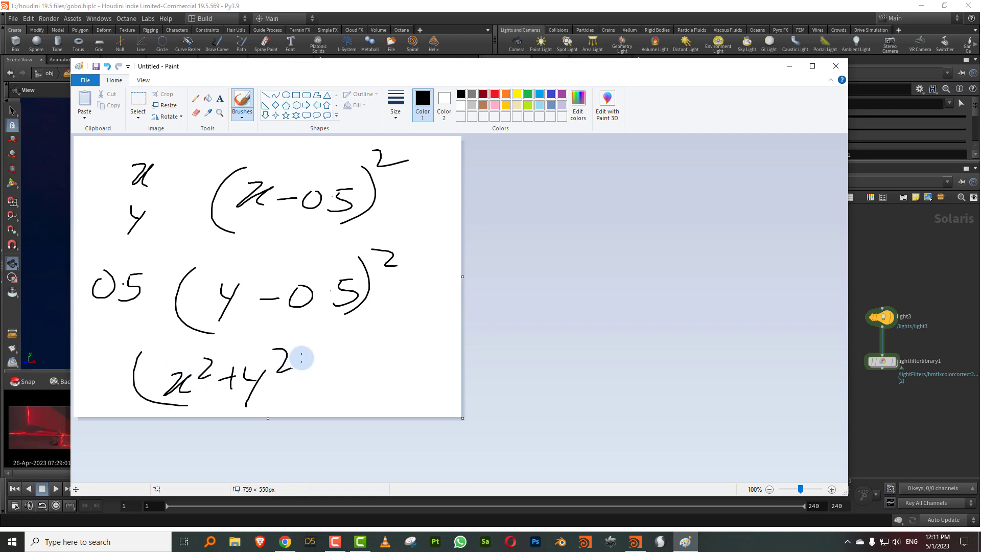
{"action": "left_click_drag", "start_coordinate": [307, 339], "coordinate": [278, 400]}
{"action": "left_click_drag", "start_coordinate": [87, 396], "coordinate": [115, 394]}
{"action": "mouse_move", "coordinate": [121, 337]}
{"action": "left_mouse_down"}
{"action": "mouse_move", "coordinate": [110, 397]}
{"action": "mouse_move", "coordinate": [129, 338]}
{"action": "mouse_move", "coordinate": [350, 325]}
{"action": "left_mouse_up"}
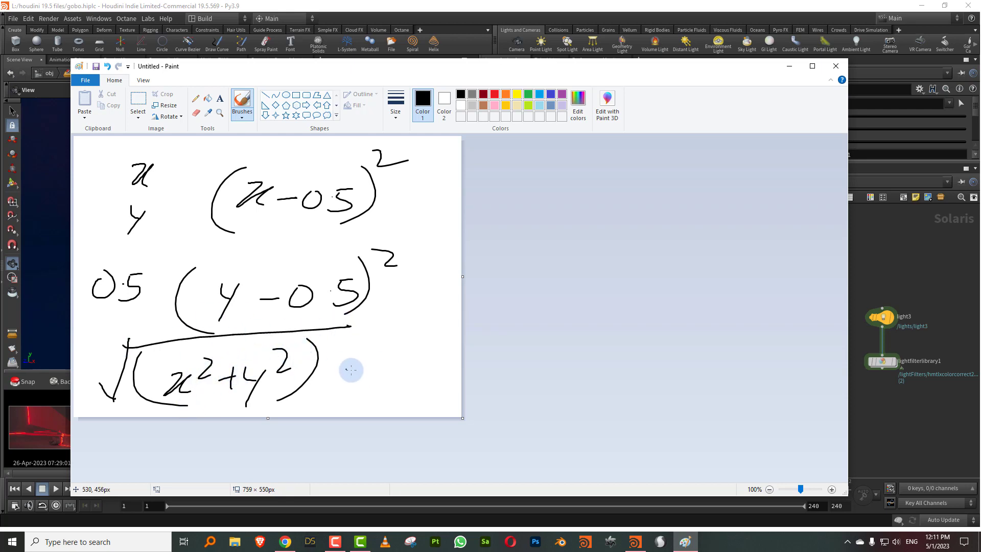
{"action": "mouse_move", "coordinate": [335, 366]}
{"action": "left_mouse_down"}
{"action": "mouse_move", "coordinate": [364, 365]}
{"action": "mouse_move", "coordinate": [375, 377]}
{"action": "mouse_move", "coordinate": [459, 369]}
{"action": "left_mouse_up"}
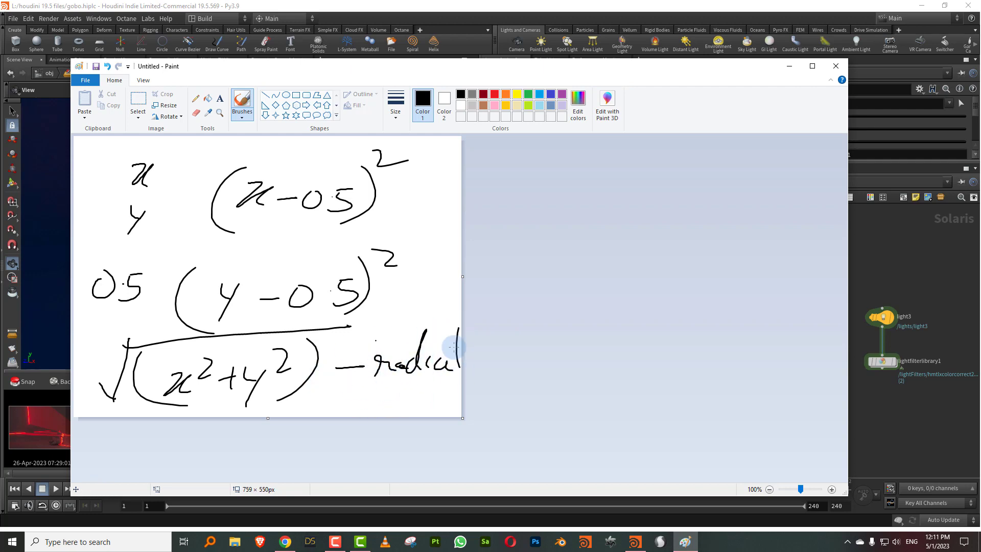
Return to Houdini, set the viewport renderer to Houdini GL and open the network inside lightfilterlibrary2.
{"action": "left_click", "coordinate": [789, 66]}
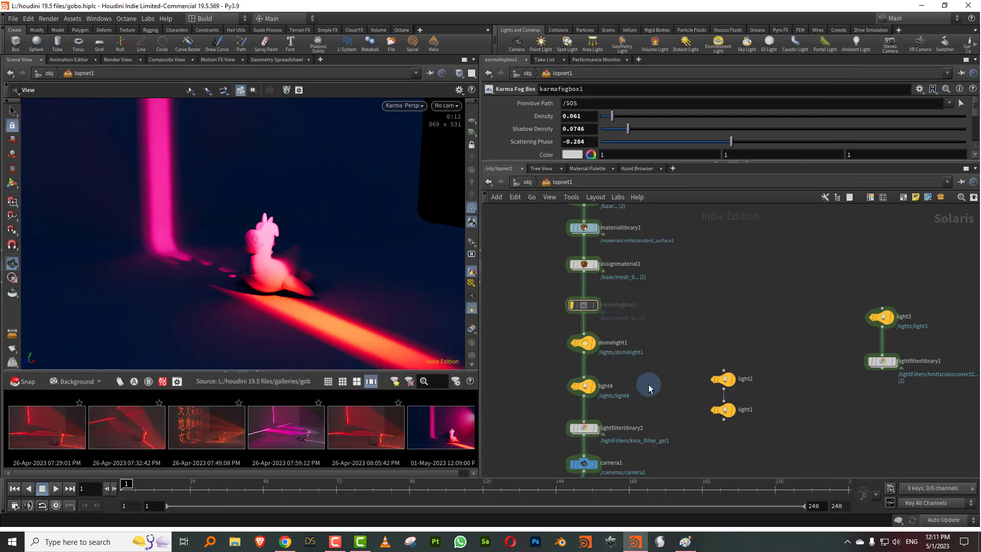
{"action": "left_click", "coordinate": [409, 105]}
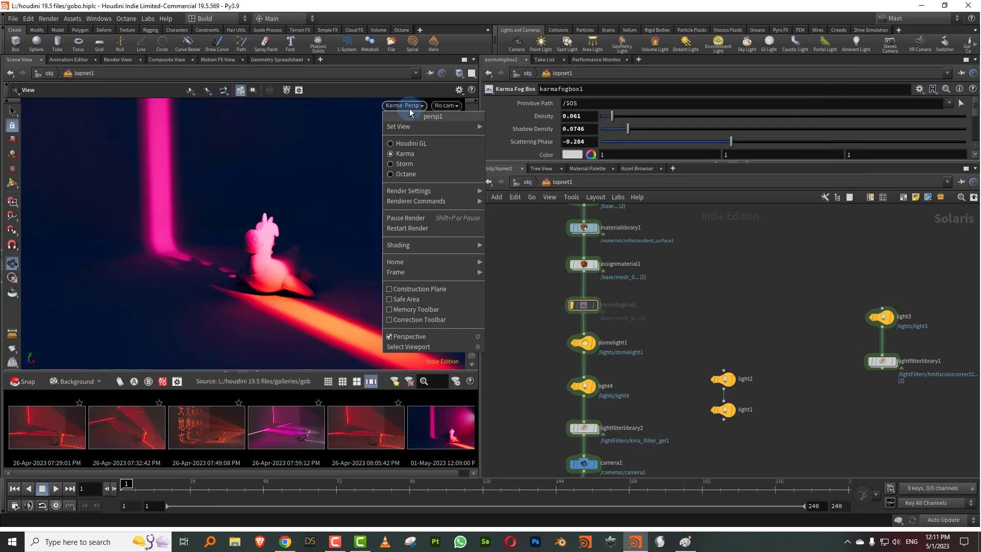
{"action": "left_click", "coordinate": [411, 144]}
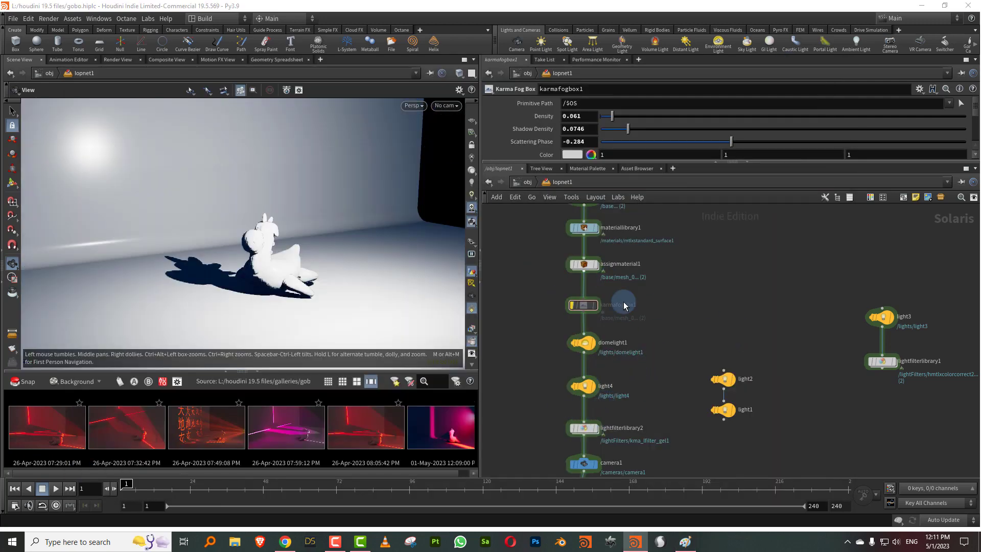
{"action": "double_click", "coordinate": [586, 425]}
{"action": "left_click", "coordinate": [758, 406]}
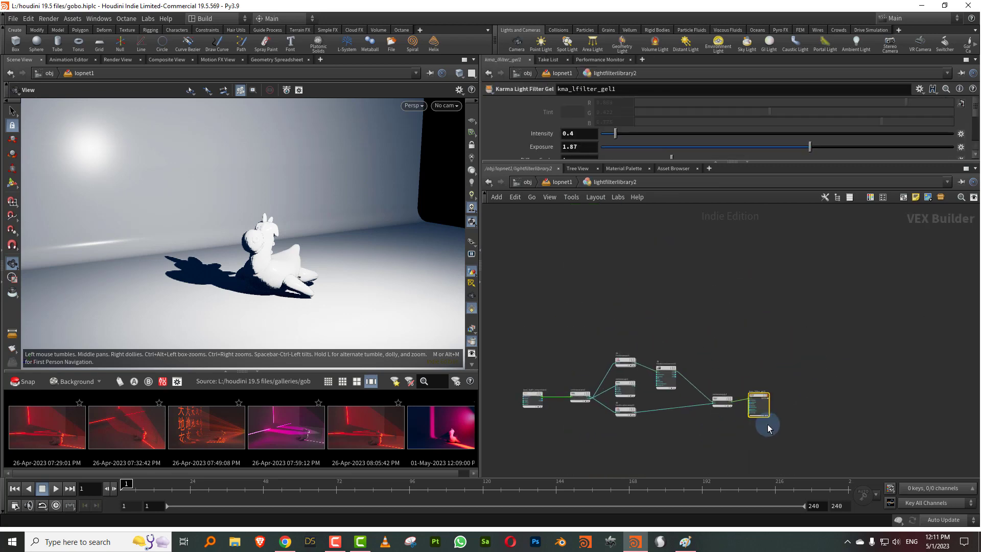
{"action": "key", "text": "ctrl+c"}
{"action": "key", "text": "ctrl+v"}
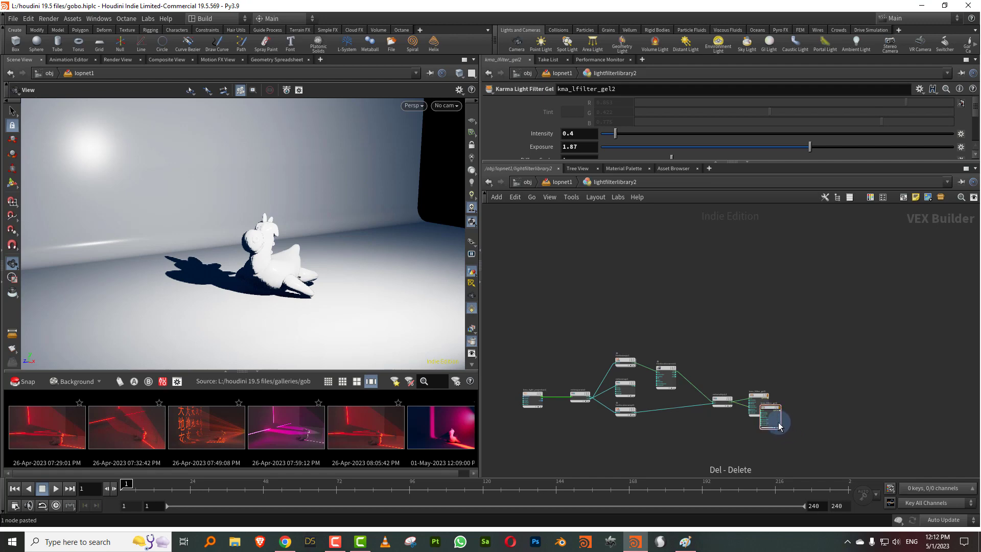
{"action": "left_click_drag", "start_coordinate": [772, 411], "coordinate": [810, 415]}
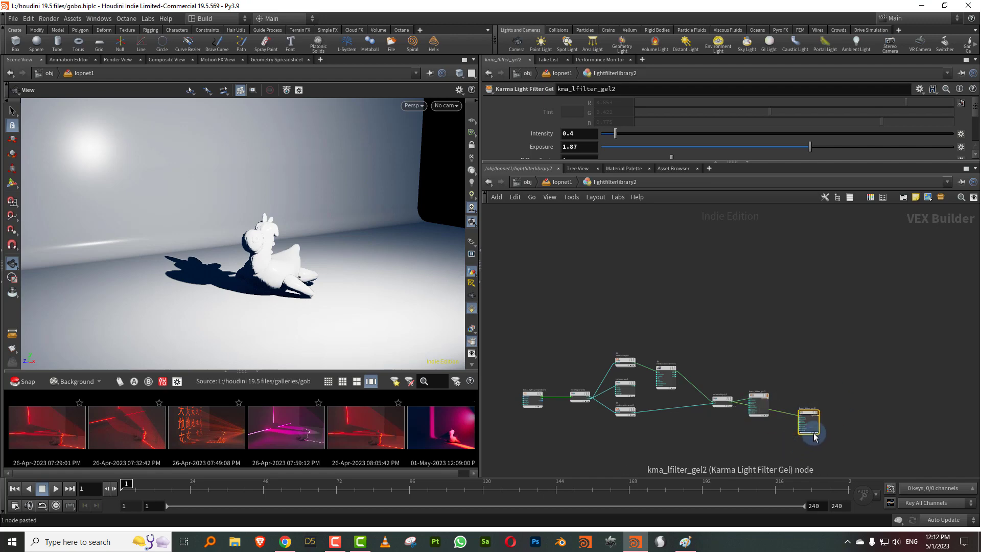
{"action": "key", "text": "Delete"}
Disconnect the kma_lfilter_gel1 node from its upstream chain and move the seven old nodes well below it.
{"action": "left_click_drag", "start_coordinate": [519, 342], "coordinate": [719, 433]}
{"action": "left_click_drag", "start_coordinate": [758, 400], "coordinate": [798, 350]}
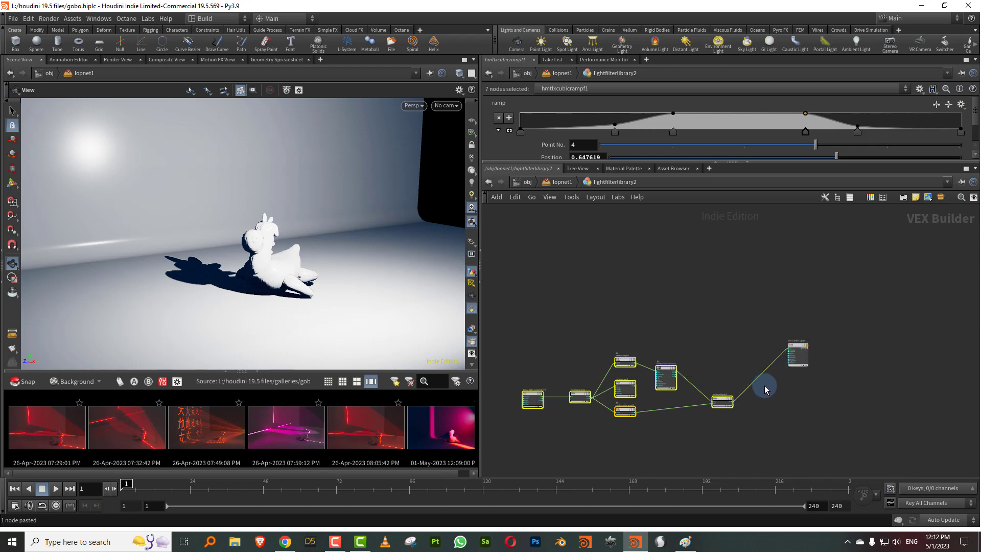
{"action": "key", "text": "y"}
{"action": "left_click_drag", "start_coordinate": [766, 382], "coordinate": [757, 361]}
{"action": "middle_click_drag", "start_coordinate": [734, 368], "coordinate": [819, 332]}
{"action": "left_click_drag", "start_coordinate": [813, 364], "coordinate": [780, 467]}
Duplicate the kma_light_projection1 node with its connected MtlX Separate2 node, placing the copies above the old chain.
{"action": "left_click", "coordinate": [587, 464]}
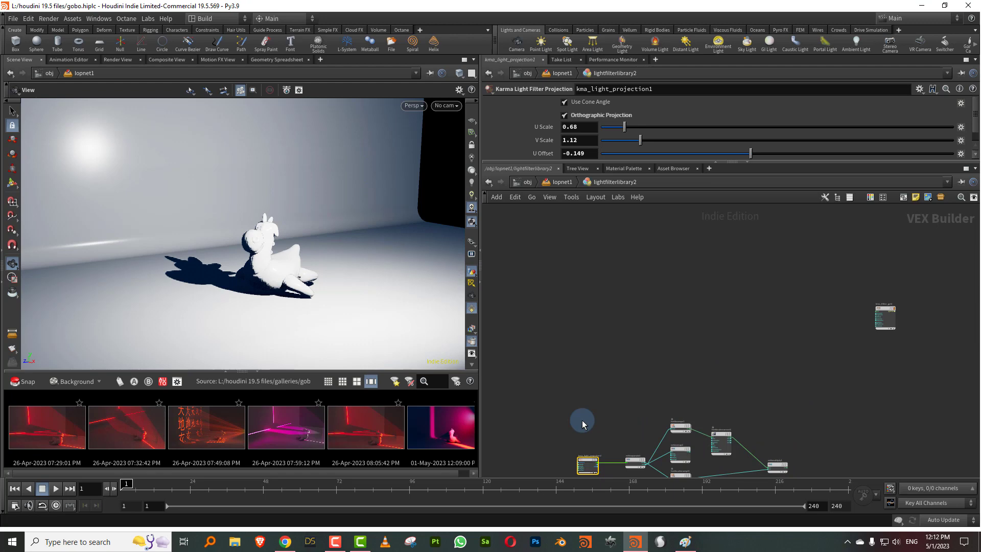
{"action": "left_click", "coordinate": [635, 461], "text": "shift"}
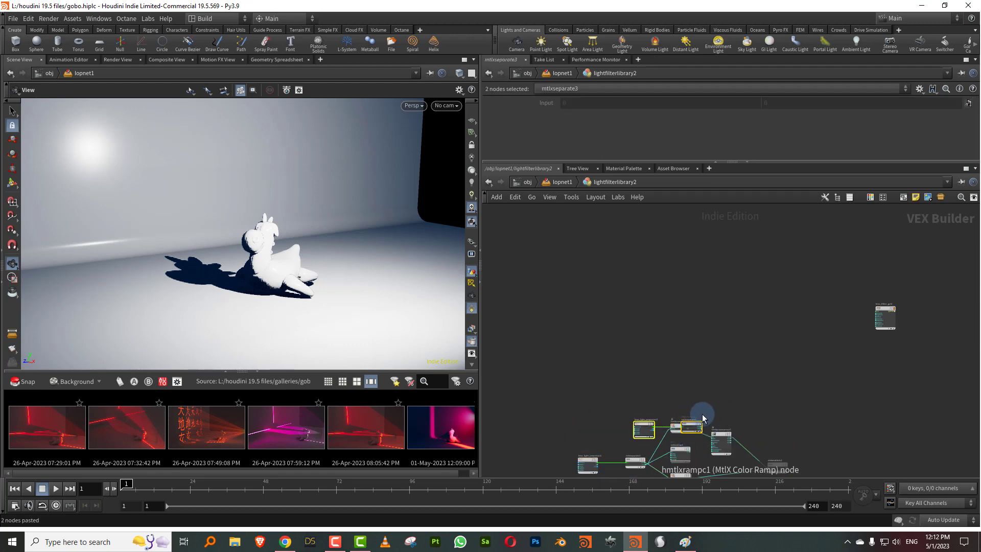
{"action": "key", "text": "ctrl+v"}
{"action": "scroll", "coordinate": [658, 311], "scroll_direction": "up", "scroll_amount": 3}
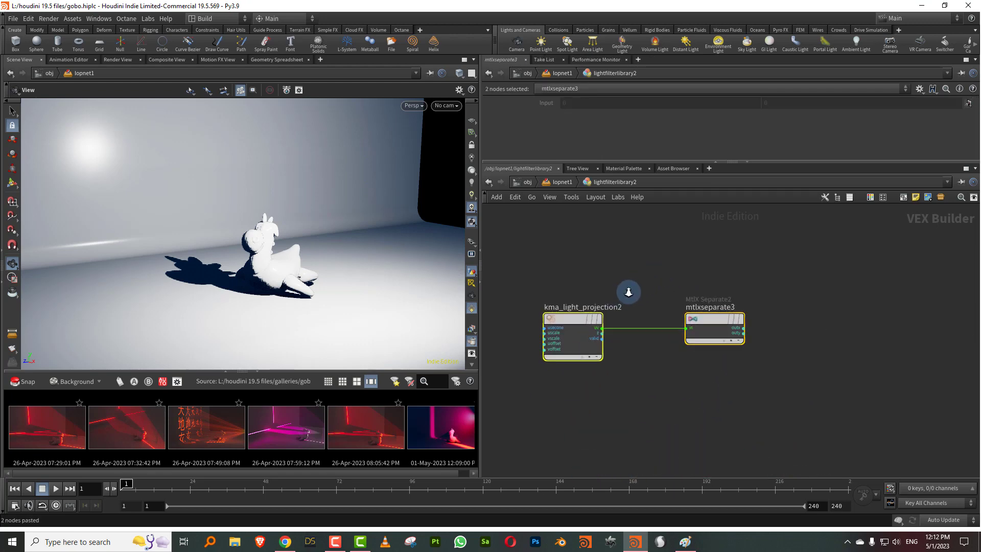
{"action": "left_click", "coordinate": [799, 300]}
{"action": "scroll", "coordinate": [750, 293], "scroll_direction": "down", "scroll_amount": 3}
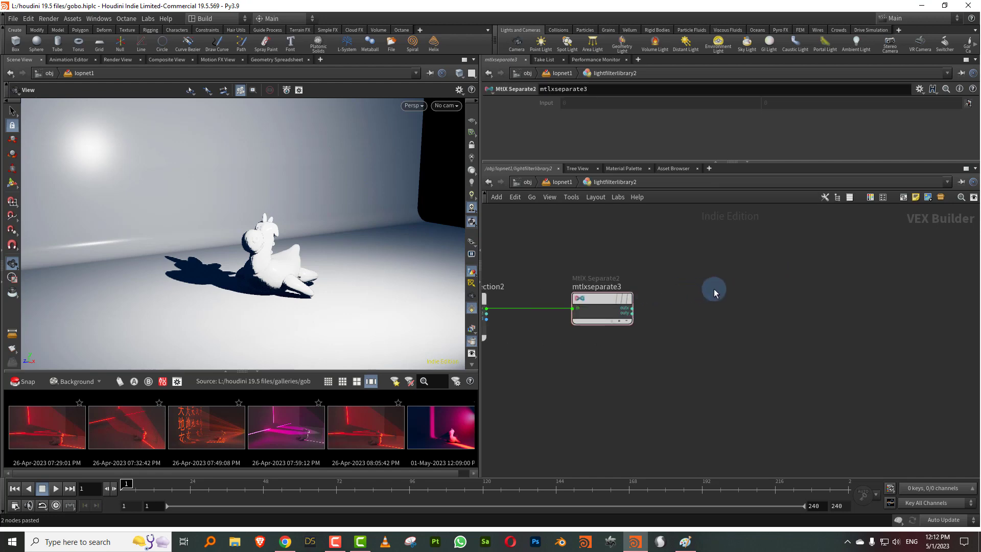
{"action": "left_click_drag", "start_coordinate": [524, 276], "coordinate": [643, 353]}
{"action": "left_click", "coordinate": [740, 293]}
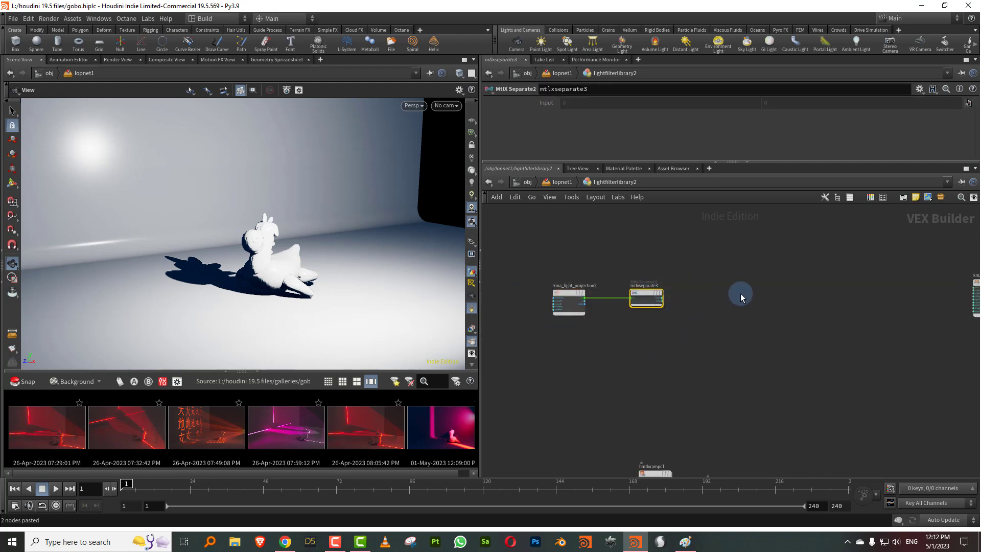
Add a MtlX Constant node below the duplicated light projection and separate nodes.
{"action": "middle_click_drag", "start_coordinate": [749, 294], "coordinate": [665, 293]}
{"action": "scroll", "coordinate": [627, 287], "scroll_direction": "up", "scroll_amount": 1}
{"action": "middle_click_drag", "start_coordinate": [598, 310], "coordinate": [678, 298]}
{"action": "key", "text": "Tab"}
{"action": "type", "text": "c"}
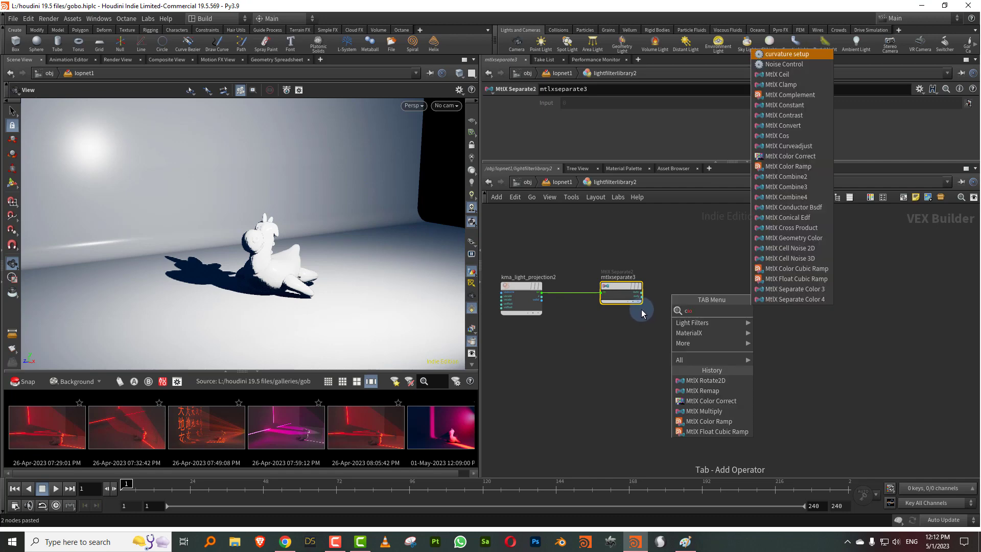
{"action": "type", "text": "ons"}
{"action": "left_click", "coordinate": [710, 367]}
{"action": "left_click", "coordinate": [606, 359]}
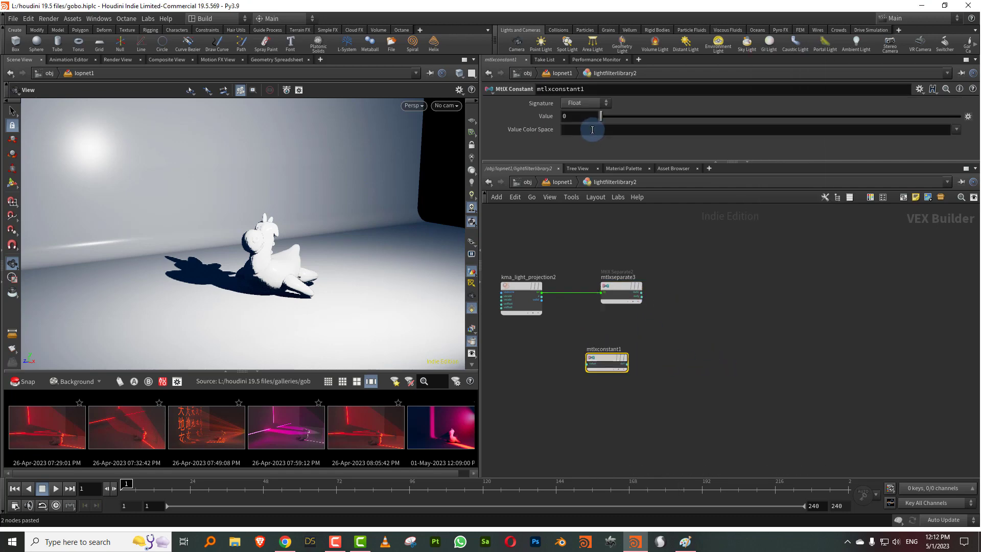
Set the constant's signature to Vector 2 and both of its value components to 0.5.
{"action": "left_click", "coordinate": [583, 103]}
{"action": "left_click", "coordinate": [588, 195]}
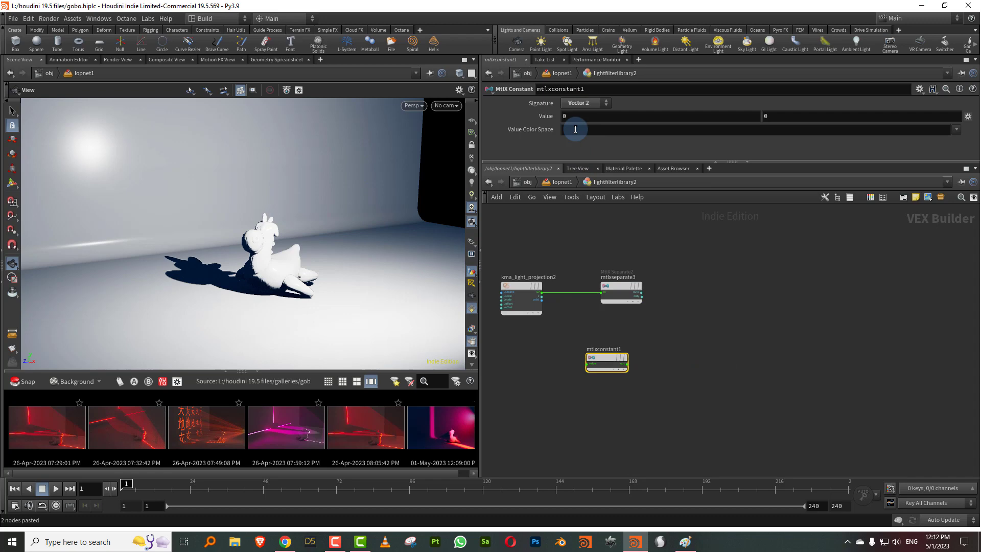
{"action": "left_click_drag", "start_coordinate": [575, 117], "coordinate": [526, 118]}
{"action": "type", "text": "0.5"}
{"action": "key", "text": "Tab"}
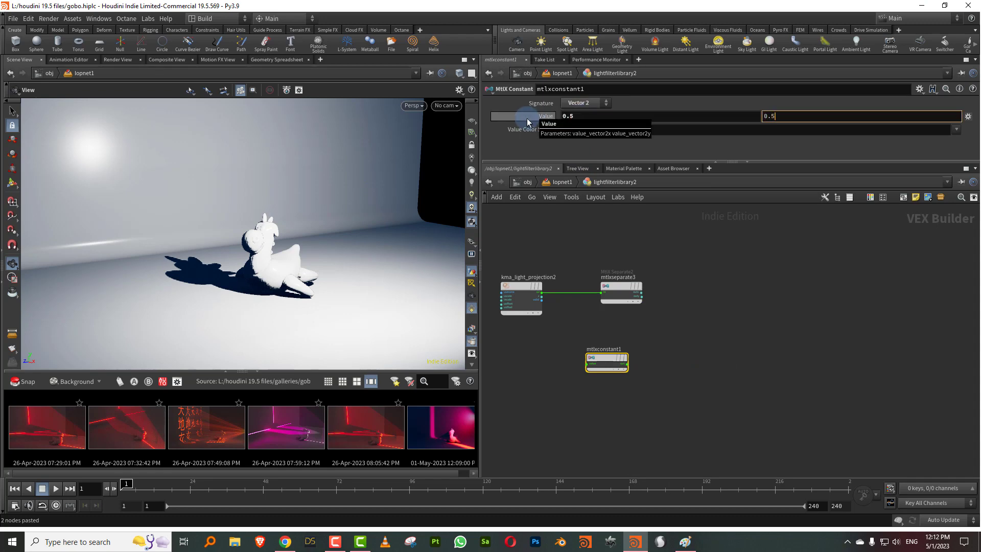
{"action": "key", "text": "Return"}
Duplicate the mtlxseparate3 node beside the constant and connect the constant's output to the copy's input.
{"action": "middle_click_drag", "start_coordinate": [687, 357], "coordinate": [659, 352]}
{"action": "left_click_drag", "start_coordinate": [630, 258], "coordinate": [588, 317]}
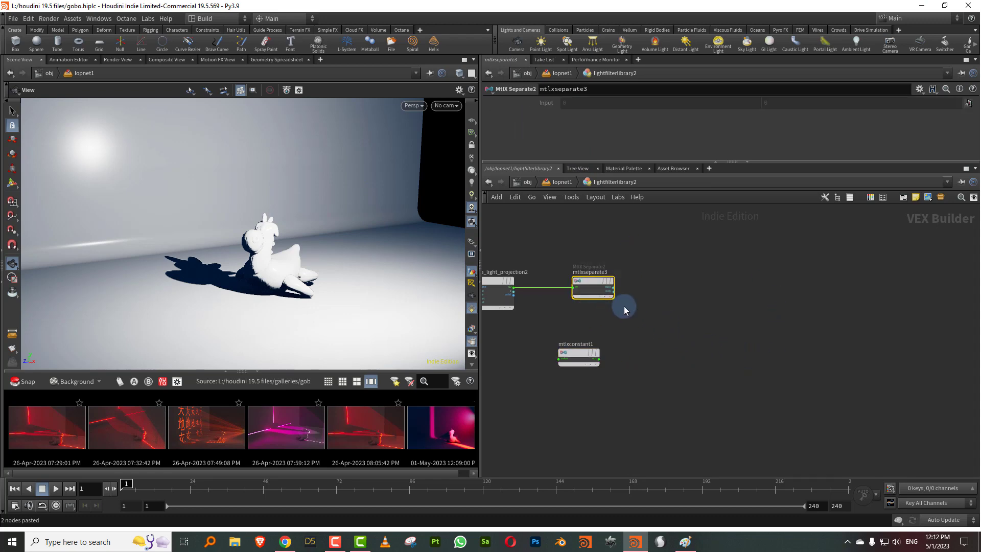
{"action": "key", "text": "ctrl+v"}
{"action": "mouse_move", "coordinate": [598, 358]}
{"action": "left_mouse_down"}
{"action": "mouse_move", "coordinate": [628, 330]}
{"action": "mouse_move", "coordinate": [643, 336]}
{"action": "mouse_move", "coordinate": [589, 357]}
{"action": "left_mouse_up"}
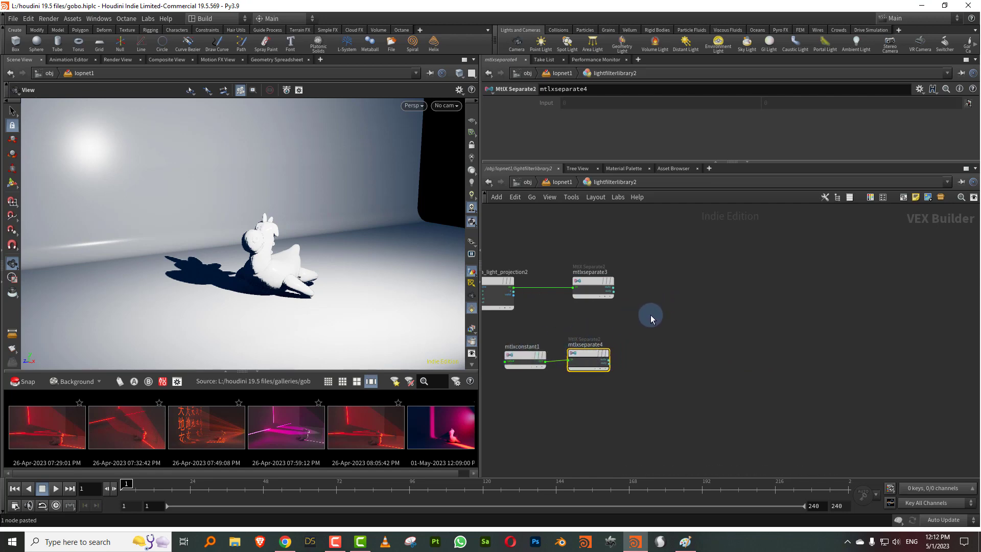
{"action": "middle_click_drag", "start_coordinate": [574, 321], "coordinate": [556, 351]}
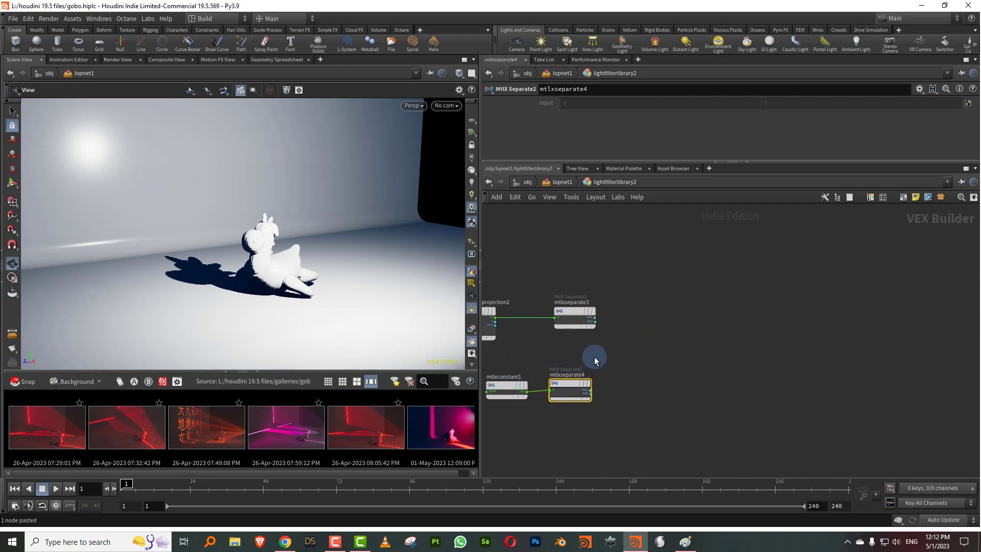
Add a MtlX Subtract node and connect the outx outputs of mtlxseparate3 and mtlxseparate4 to its in1 and in2.
{"action": "scroll", "coordinate": [625, 349], "scroll_direction": "up", "scroll_amount": 3}
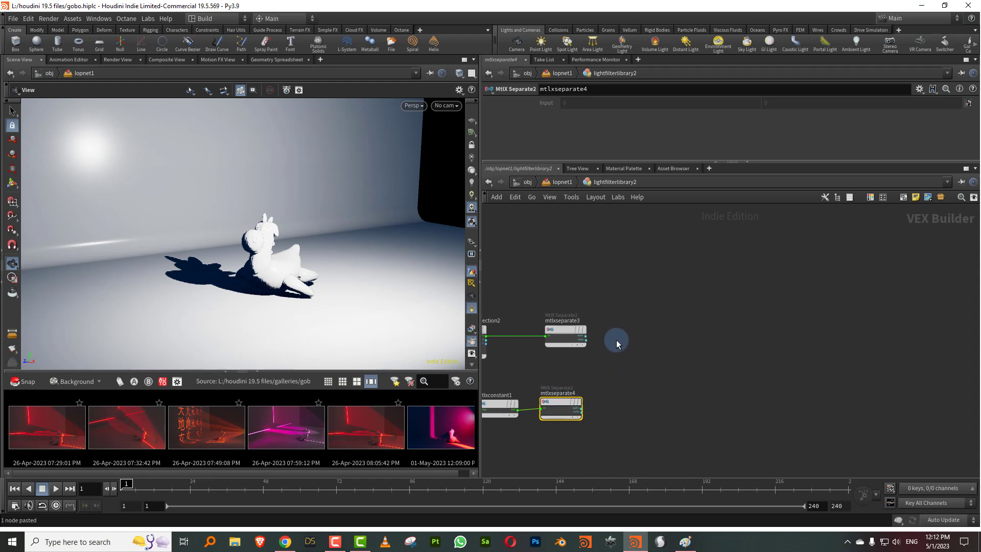
{"action": "key", "text": "Tab"}
{"action": "type", "text": "sub"}
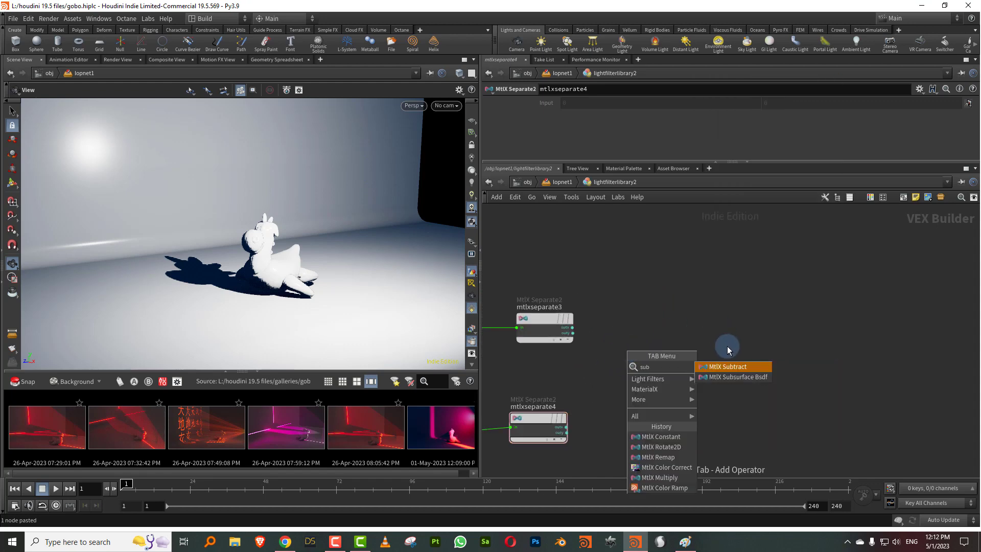
{"action": "left_click", "coordinate": [737, 365]}
{"action": "left_click", "coordinate": [651, 329]}
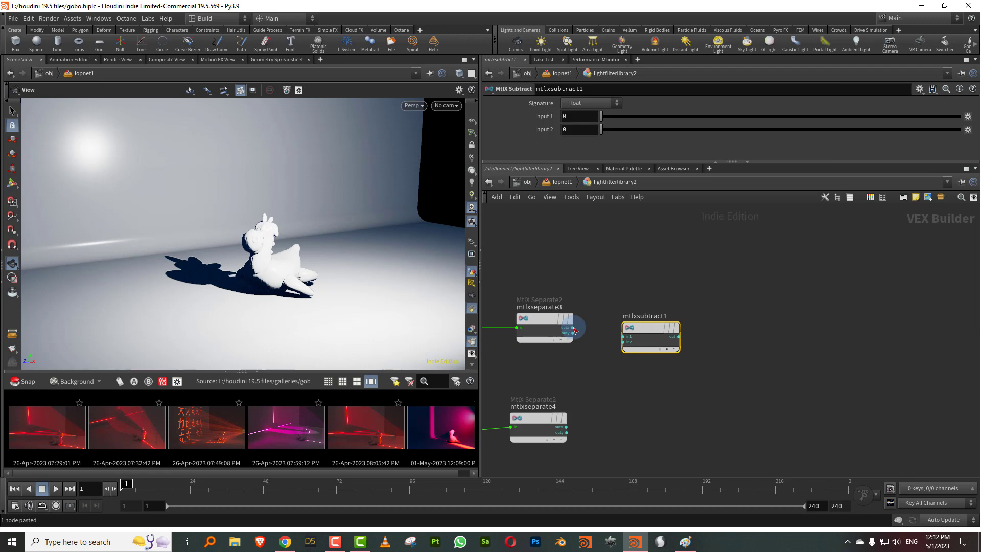
{"action": "left_click_drag", "start_coordinate": [571, 327], "coordinate": [623, 337]}
{"action": "left_click", "coordinate": [566, 426]}
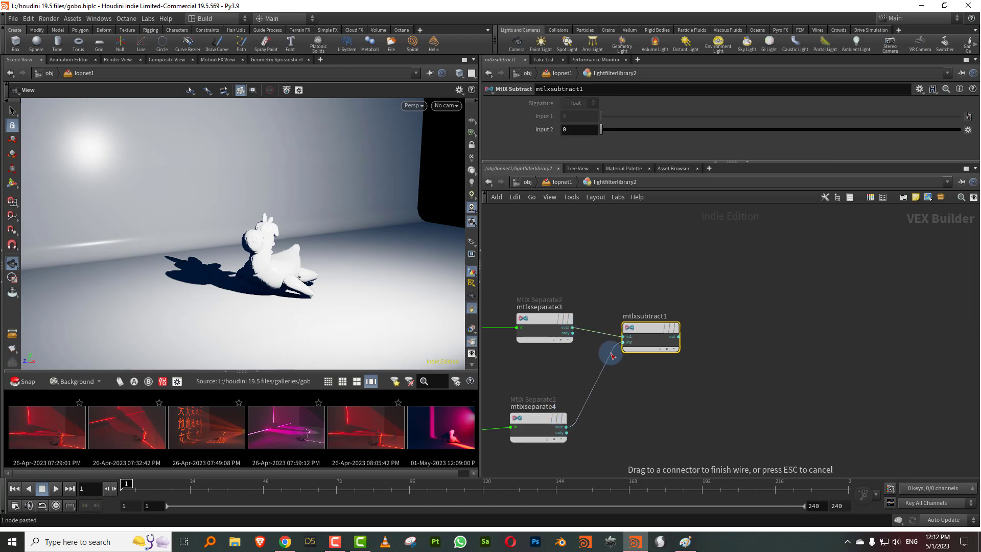
{"action": "left_click", "coordinate": [623, 342]}
Add a second MtlX Subtract node below the first, taking outy of mtlxseparate3 into in1 and outy of mtlxseparate4 into in2.
{"action": "key", "text": "Tab"}
{"action": "left_click", "coordinate": [692, 472]}
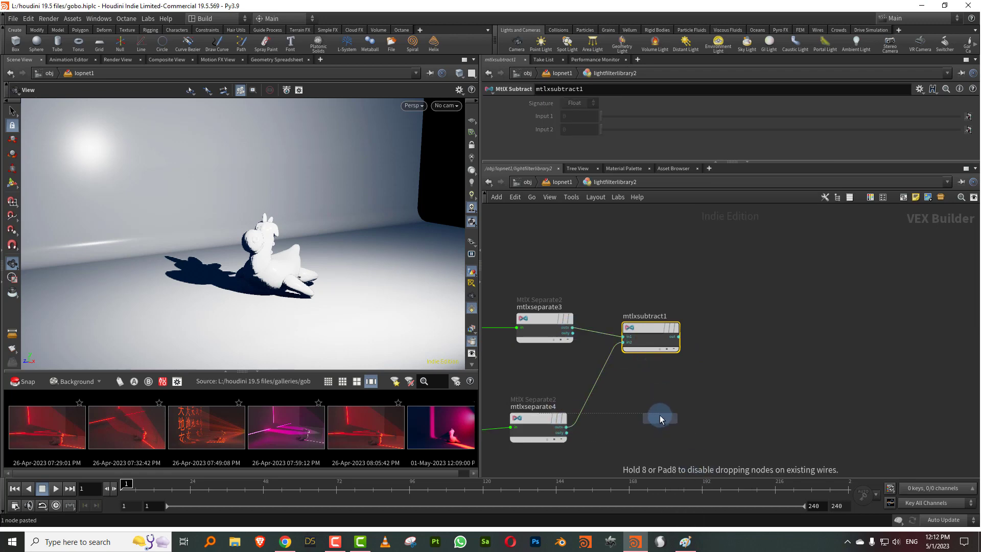
{"action": "left_click", "coordinate": [659, 415]}
{"action": "scroll", "coordinate": [664, 378], "scroll_direction": "up", "scroll_amount": 2}
{"action": "left_click_drag", "start_coordinate": [549, 312], "coordinate": [629, 441]}
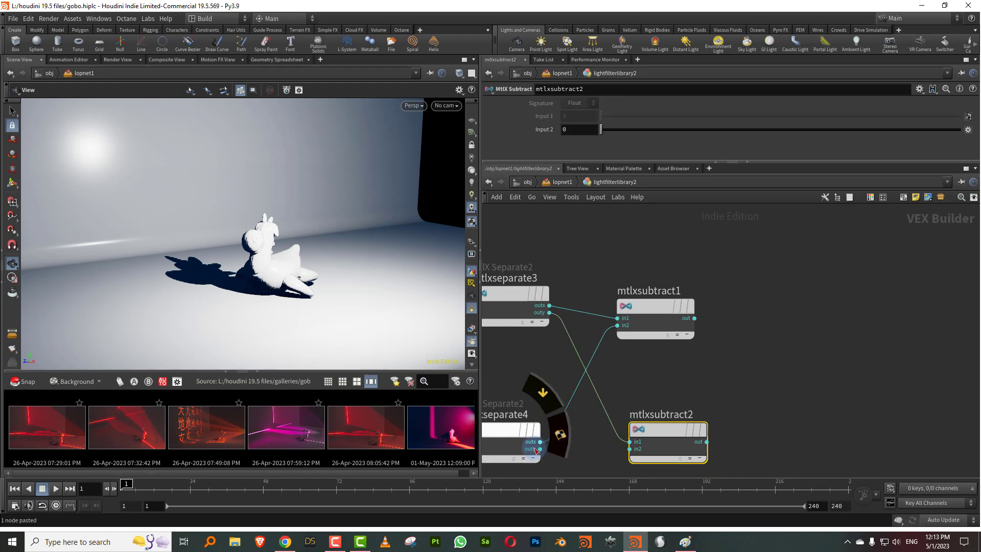
{"action": "left_click", "coordinate": [539, 448]}
{"action": "left_click", "coordinate": [629, 448]}
Add a MtlX Multiply node after mtlxsubtract1 and connect that subtract's output to both multiply inputs.
{"action": "scroll", "coordinate": [730, 372], "scroll_direction": "down", "scroll_amount": 2}
{"action": "middle_click_drag", "start_coordinate": [730, 371], "coordinate": [683, 366]}
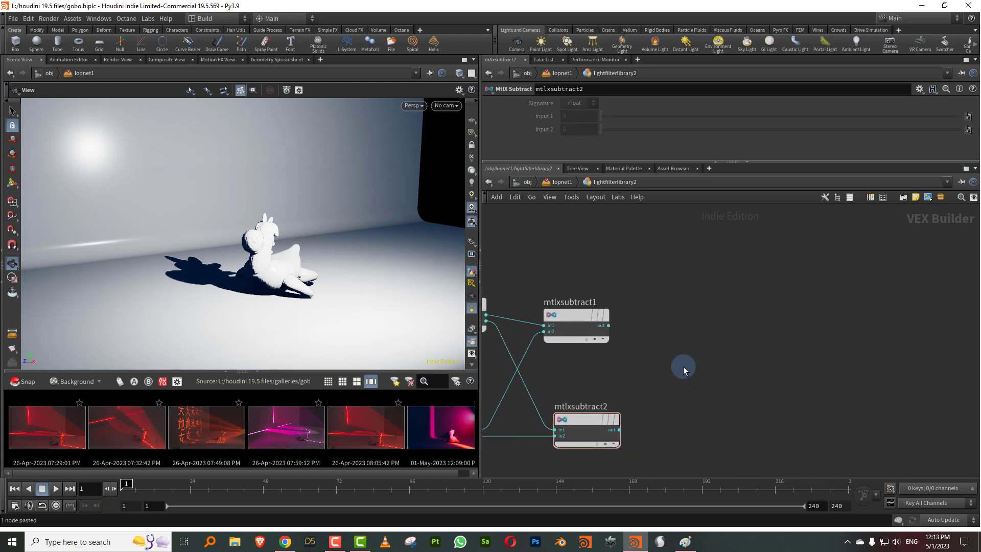
{"action": "key", "text": "Tab"}
{"action": "type", "text": "mul"}
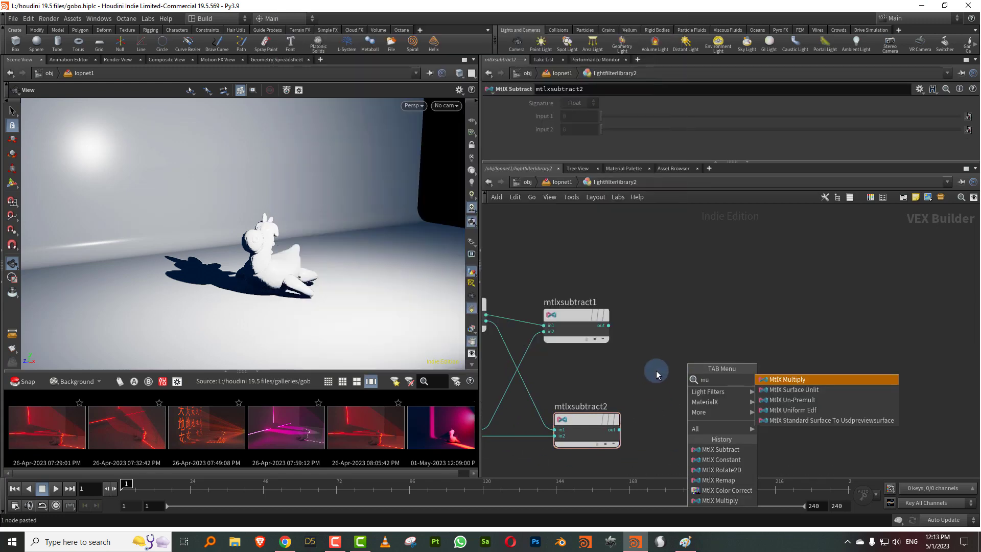
{"action": "left_click", "coordinate": [789, 375]}
{"action": "left_click", "coordinate": [736, 310]}
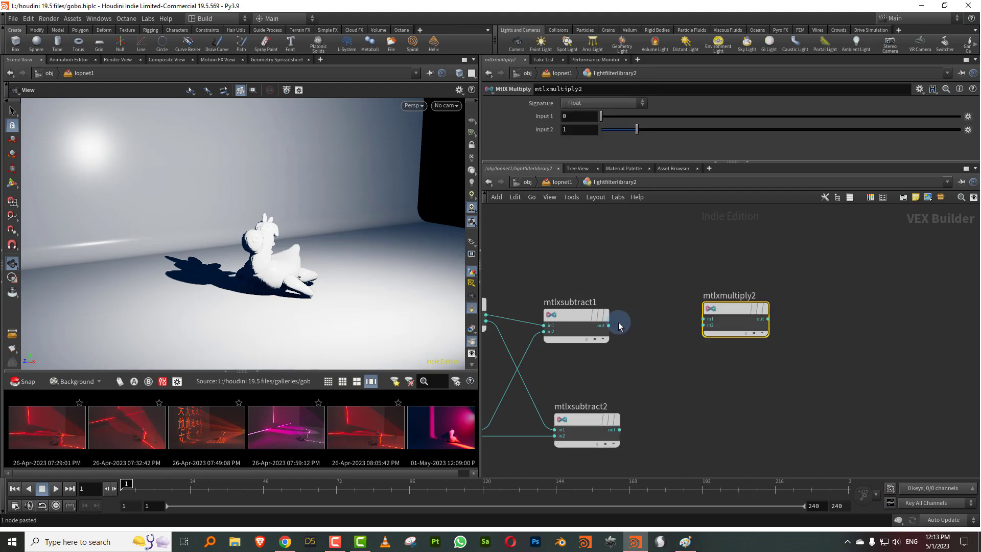
{"action": "left_click", "coordinate": [704, 318]}
{"action": "left_click_drag", "start_coordinate": [614, 326], "coordinate": [703, 324]}
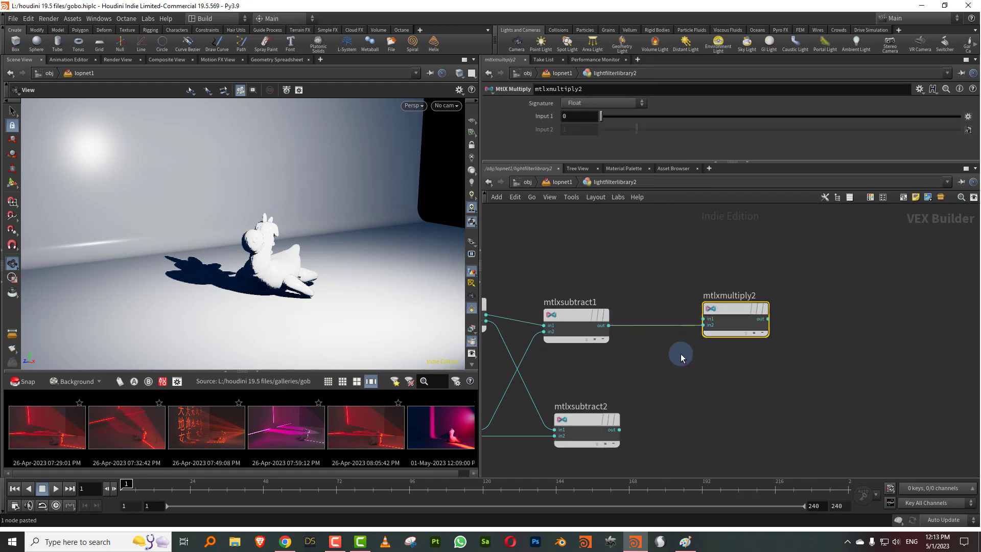
{"action": "left_click", "coordinate": [607, 325]}
{"action": "left_click", "coordinate": [704, 320]}
Add another MtlX Multiply node after mtlxsubtract2 and feed the subtract's output into both of its inputs.
{"action": "middle_click_drag", "start_coordinate": [705, 360], "coordinate": [664, 366]}
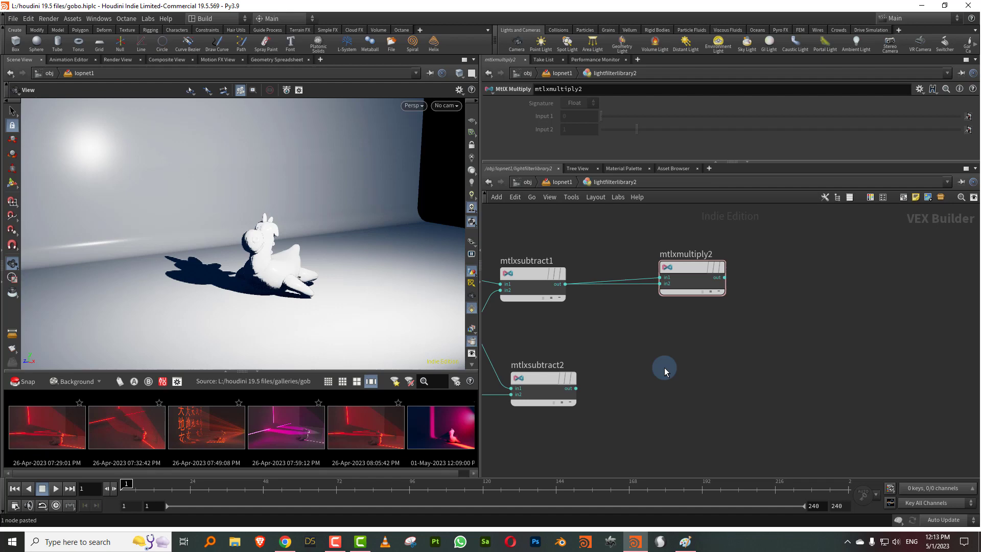
{"action": "key", "text": "Tab"}
{"action": "left_click", "coordinate": [697, 453]}
{"action": "left_click", "coordinate": [690, 398]}
{"action": "left_click", "coordinate": [576, 388]}
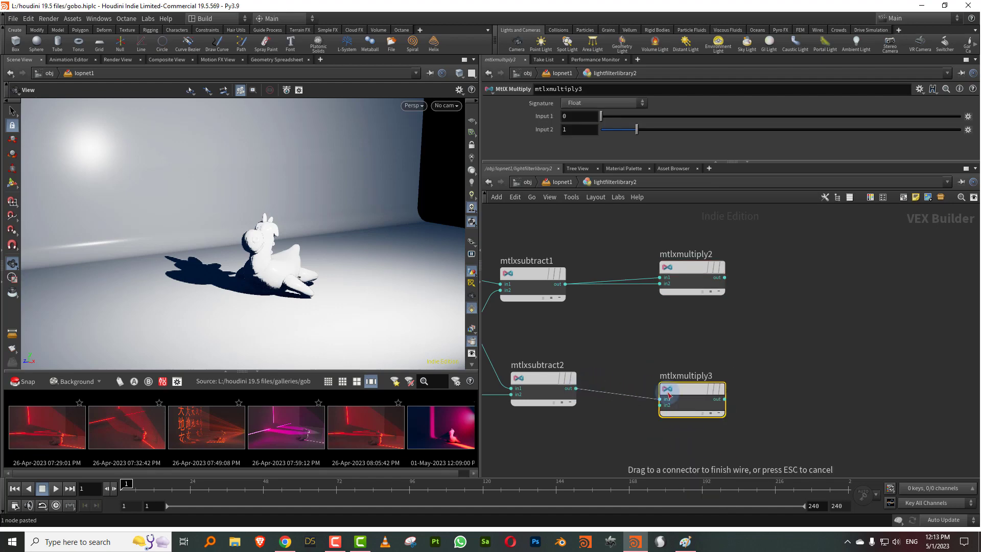
{"action": "left_click", "coordinate": [666, 399]}
{"action": "left_click", "coordinate": [575, 388]}
{"action": "left_click", "coordinate": [666, 405]}
Add a MtlX Sqrt node and connect the output of mtlxmultiply2 to its input.
{"action": "middle_click_drag", "start_coordinate": [768, 349], "coordinate": [703, 370]}
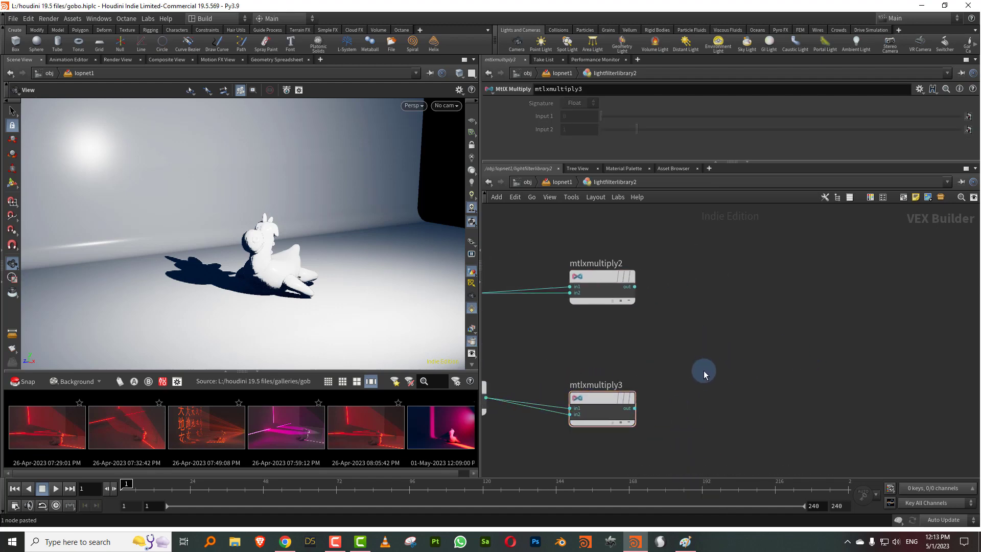
{"action": "key", "text": "Tab"}
{"action": "type", "text": "sq"}
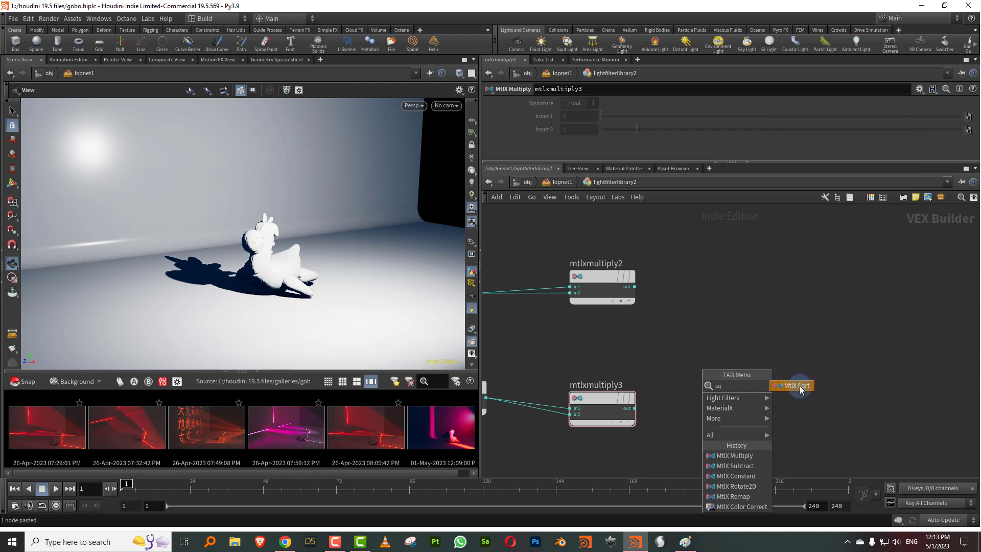
{"action": "left_click", "coordinate": [800, 387]}
{"action": "left_click", "coordinate": [746, 318]}
{"action": "left_click", "coordinate": [635, 287]}
{"action": "left_click", "coordinate": [730, 340]}
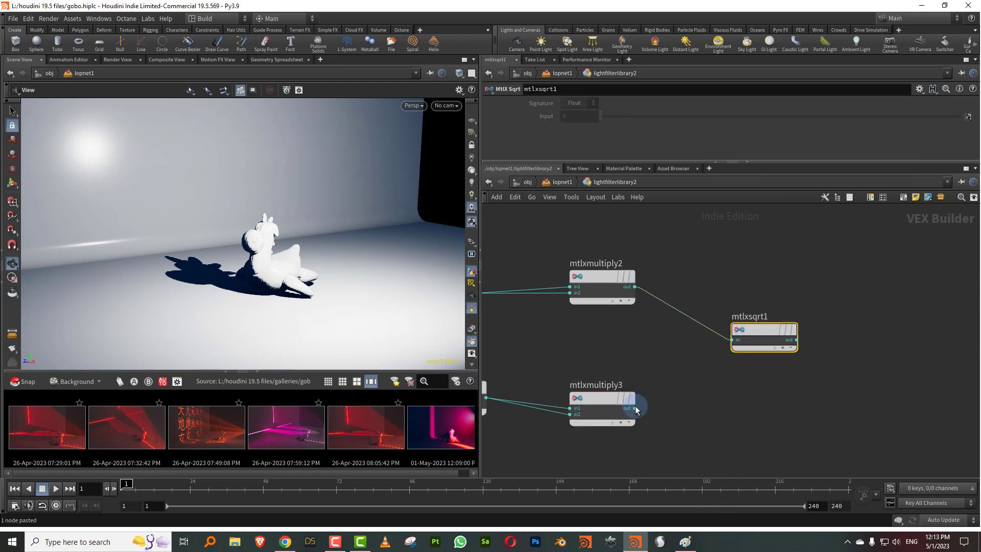
Insert a MtlX Add node between mtlxmultiply2 and mtlxsqrt1, connect mtlxmultiply3 to its in2, and align the square root node beside it.
{"action": "left_click_drag", "start_coordinate": [634, 408], "coordinate": [692, 390]}
{"action": "key", "text": "Tab"}
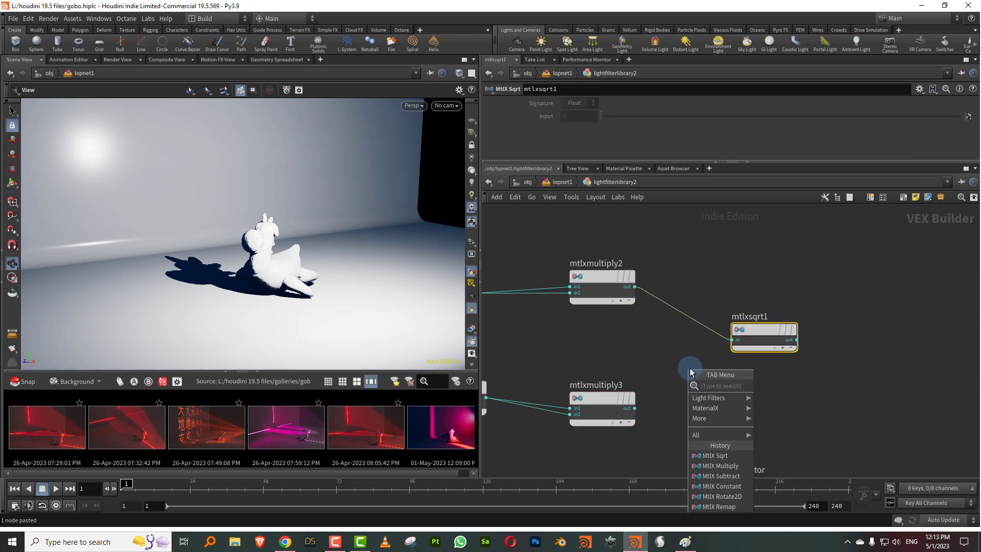
{"action": "type", "text": "add"}
{"action": "left_click", "coordinate": [764, 387]}
{"action": "left_click", "coordinate": [697, 328]}
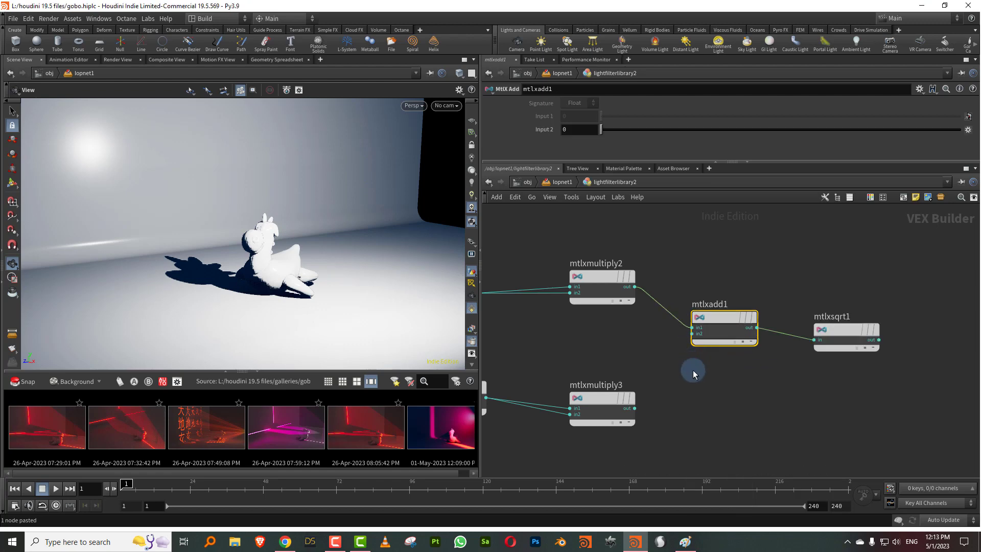
{"action": "left_click_drag", "start_coordinate": [634, 408], "coordinate": [692, 333]}
{"action": "left_click_drag", "start_coordinate": [842, 331], "coordinate": [822, 319]}
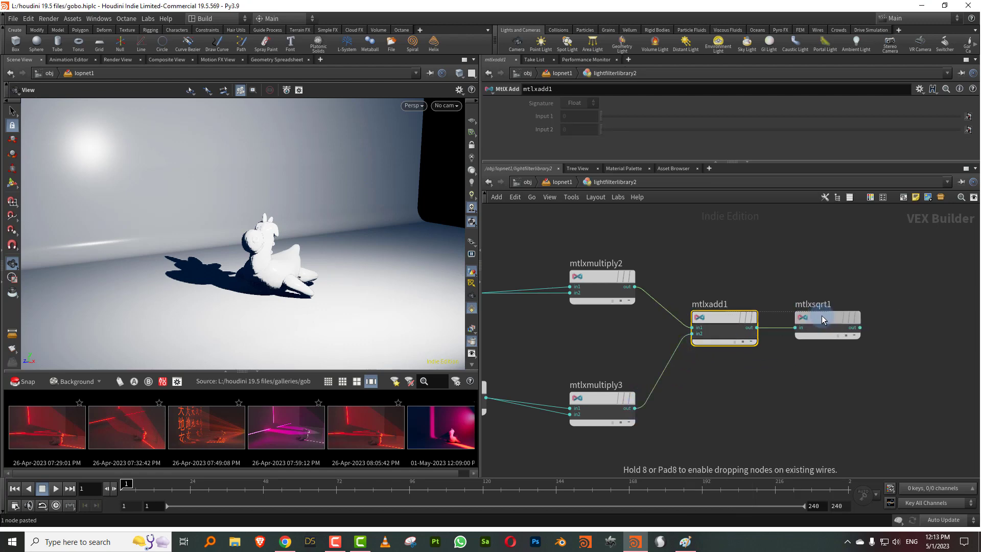
Add a MtlX Invert node after mtlxsqrt1, taking the square root's output as its input.
{"action": "middle_click_drag", "start_coordinate": [860, 362], "coordinate": [738, 346]}
{"action": "key", "text": "Tab"}
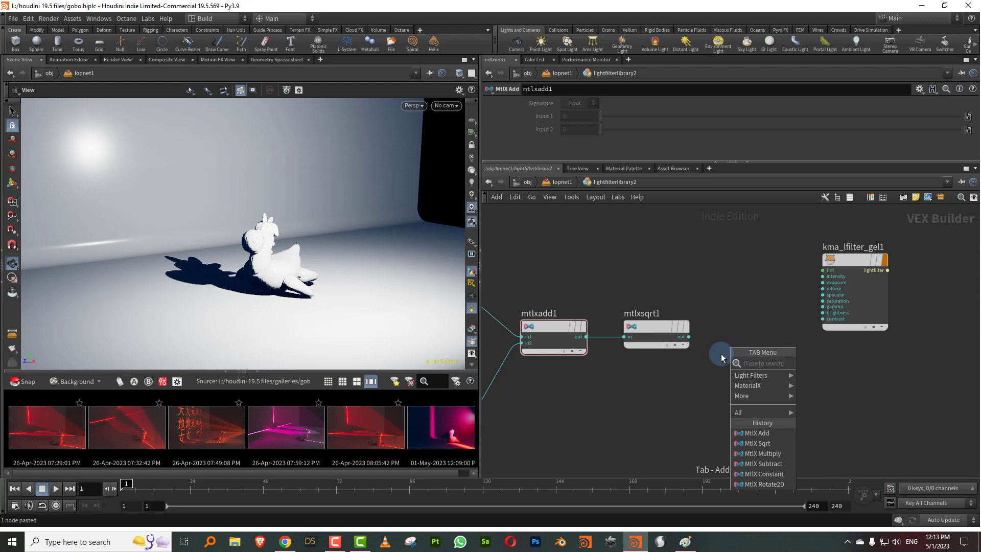
{"action": "type", "text": "inver"}
{"action": "left_click", "coordinate": [834, 362]}
{"action": "left_click", "coordinate": [759, 334]}
Move kma_lfilter_gel1 farther along, connect mtlxinvert1's output to its tint input, and switch the viewport renderer to Karma.
{"action": "middle_click_drag", "start_coordinate": [854, 324], "coordinate": [755, 342]}
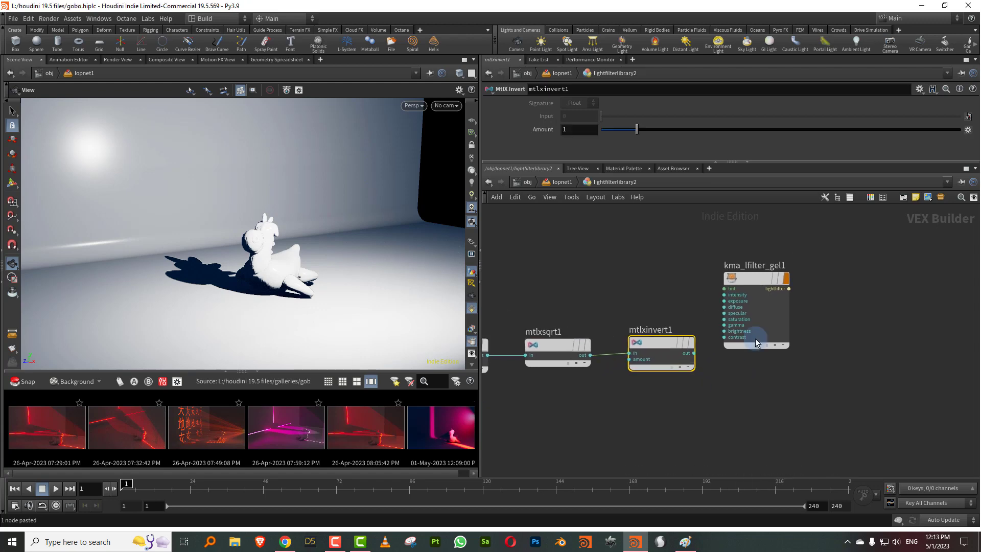
{"action": "left_click_drag", "start_coordinate": [772, 278], "coordinate": [872, 300]}
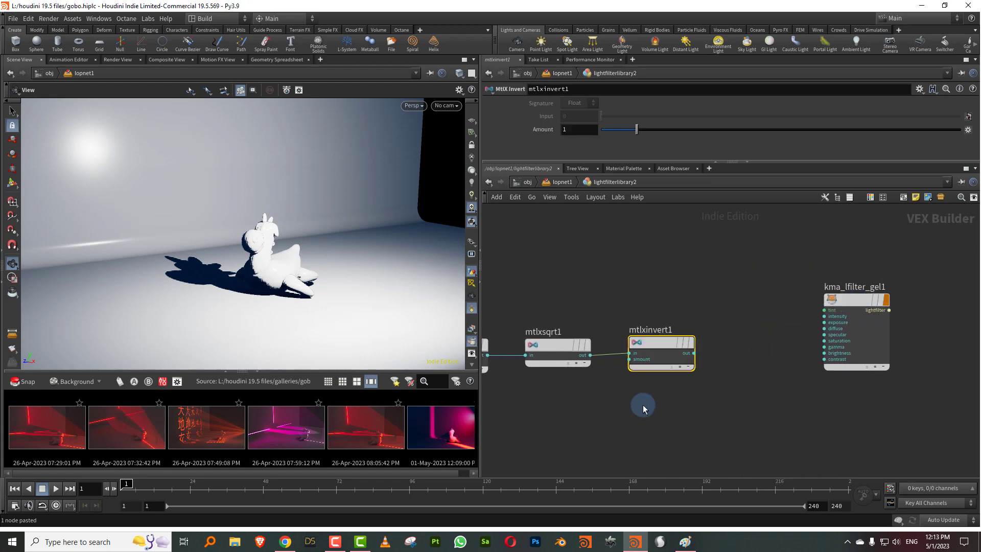
{"action": "left_click_drag", "start_coordinate": [693, 353], "coordinate": [814, 307]}
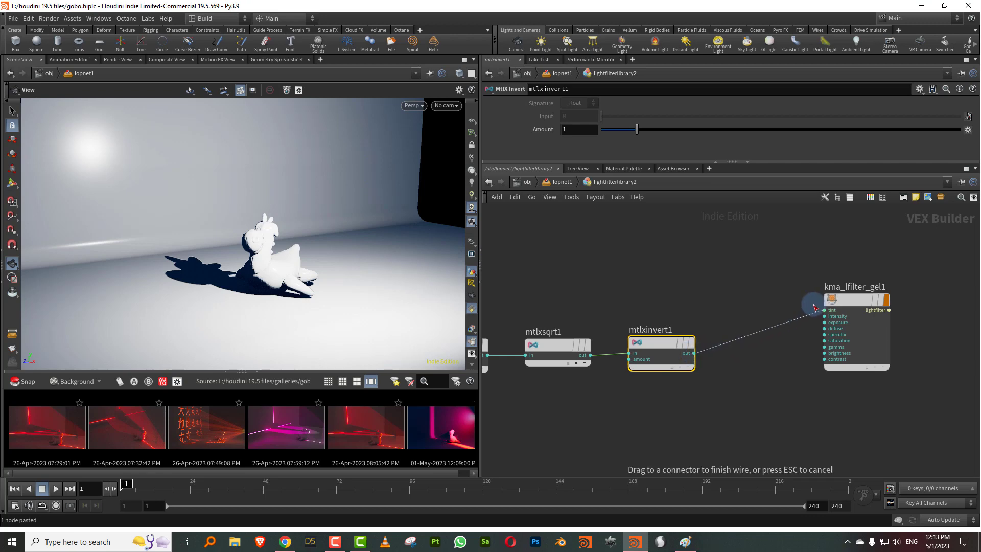
{"action": "left_click", "coordinate": [798, 307]}
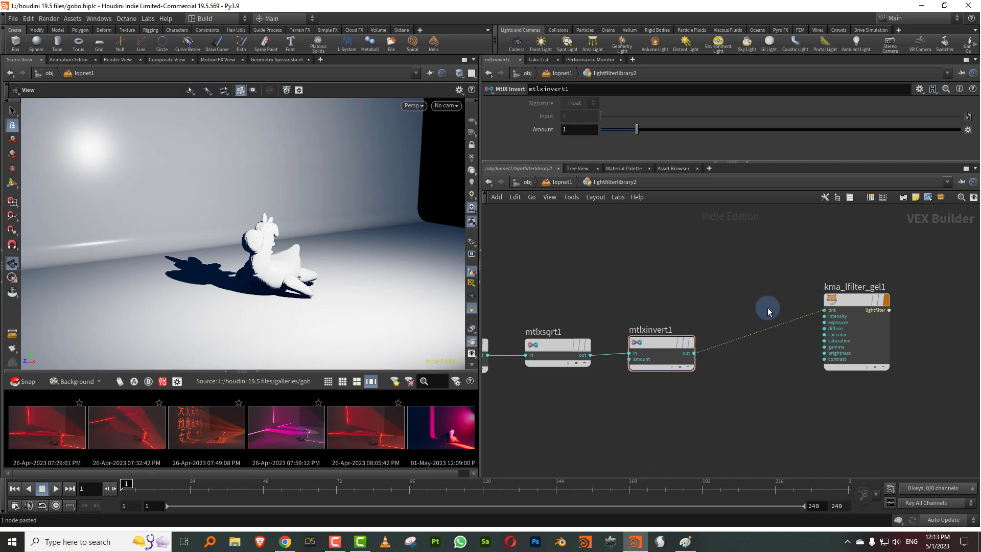
{"action": "left_click", "coordinate": [413, 105]}
{"action": "left_click", "coordinate": [423, 153]}
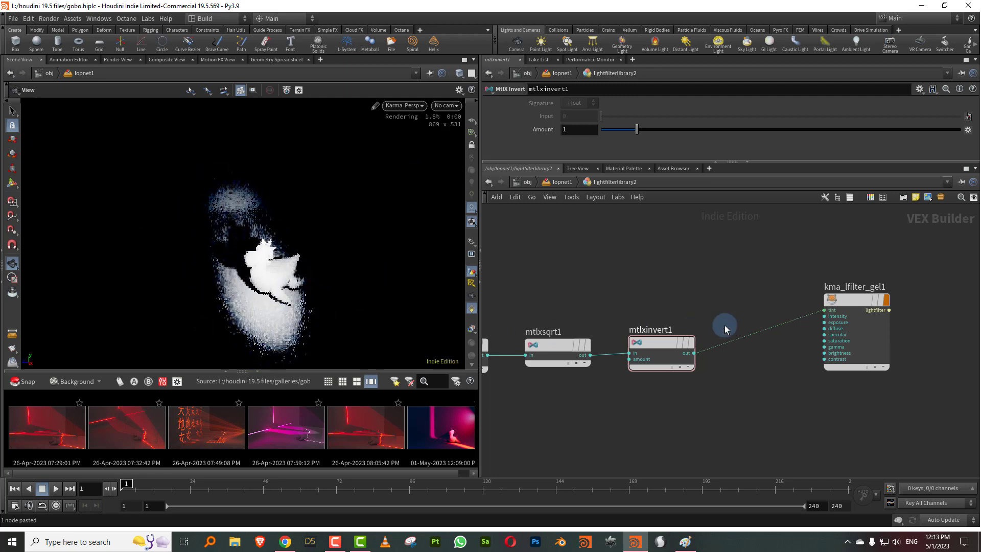
Set the U Scale and V Scale of kma_light_projection2 to 1.
{"action": "middle_click_drag", "start_coordinate": [690, 289], "coordinate": [868, 285]}
{"action": "scroll", "coordinate": [724, 276], "scroll_direction": "down", "scroll_amount": 3}
{"action": "middle_click_drag", "start_coordinate": [724, 276], "coordinate": [891, 276]}
{"action": "middle_click_drag", "start_coordinate": [612, 267], "coordinate": [744, 259]}
{"action": "left_click_drag", "start_coordinate": [532, 329], "coordinate": [639, 250]}
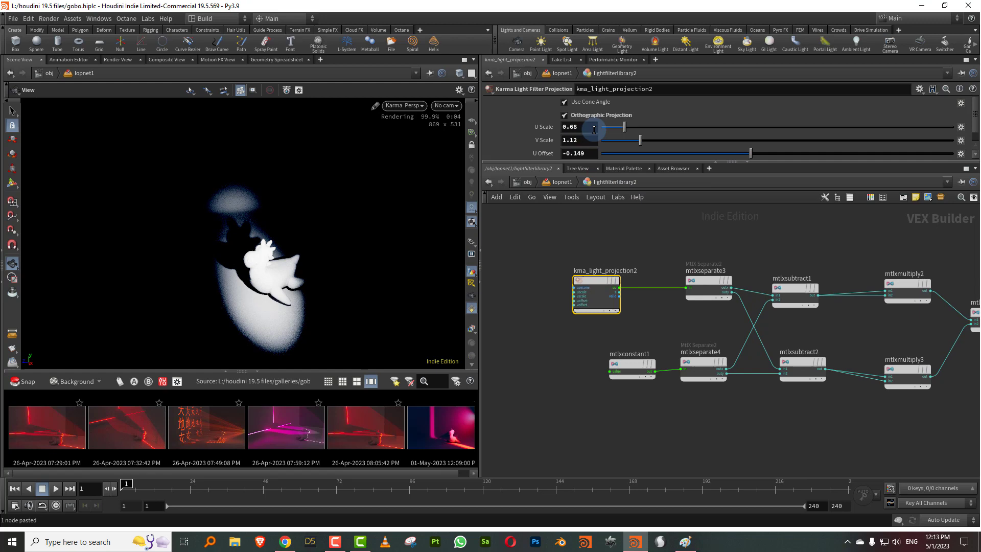
{"action": "type", "text": "1"}
{"action": "key", "text": "Tab"}
{"action": "type", "text": "1"}
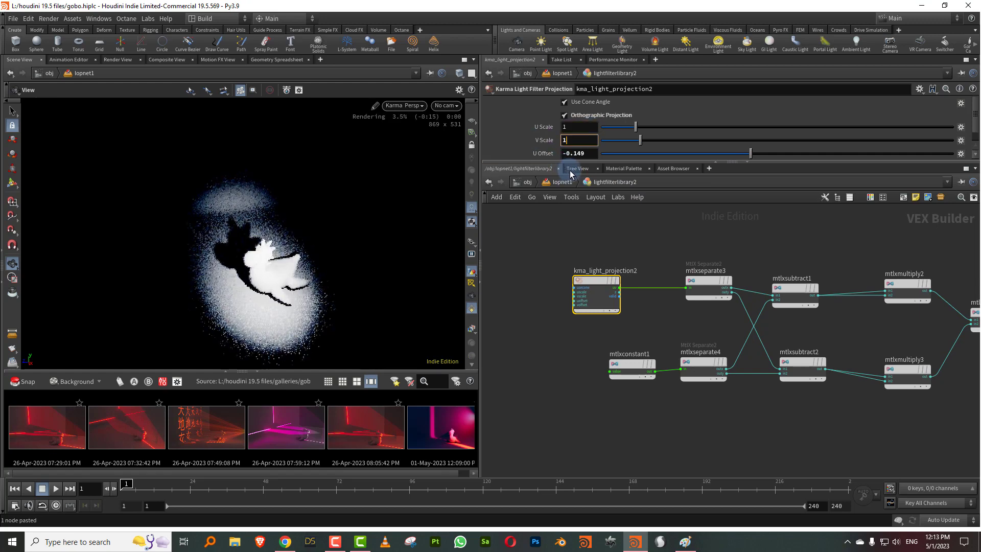
{"action": "key", "text": "Return"}
Enlarge the parameter area and set the projection's U Offset and V Offset to 0.
{"action": "left_click_drag", "start_coordinate": [730, 161], "coordinate": [619, 231]}
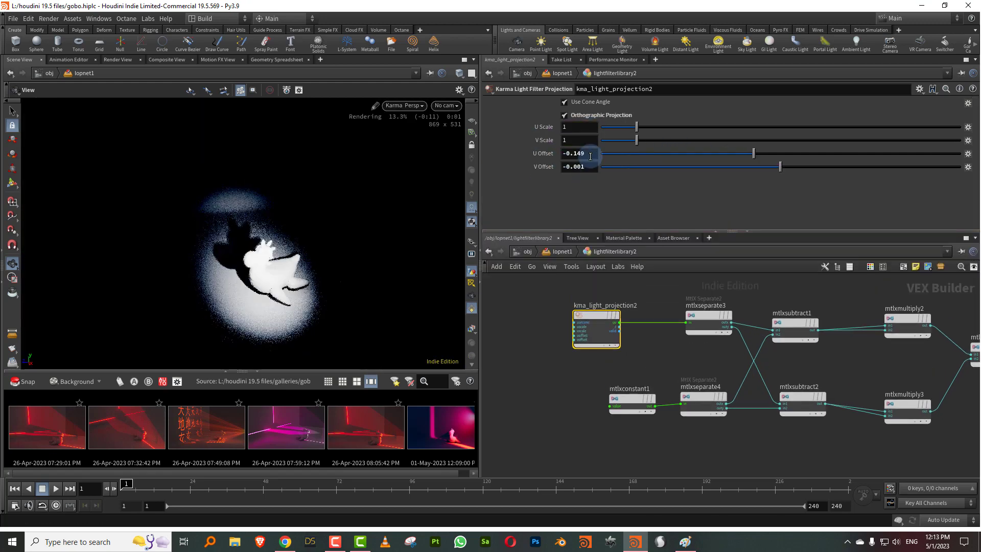
{"action": "type", "text": "0"}
{"action": "key", "text": "Return"}
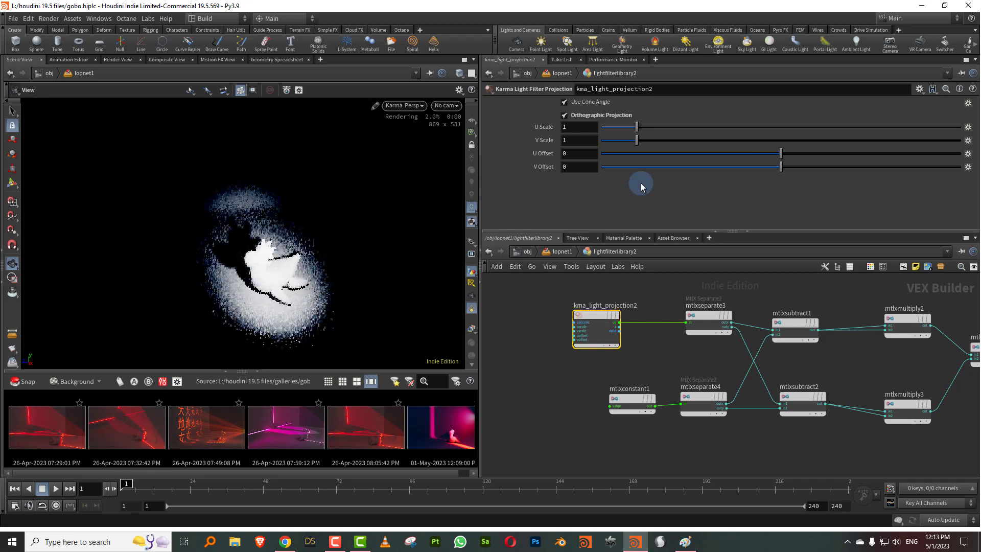
Test different U Offset values on the projection, turn off Orthographic Projection, and return the U Offset to 0.
{"action": "left_click_drag", "start_coordinate": [787, 157], "coordinate": [887, 159]}
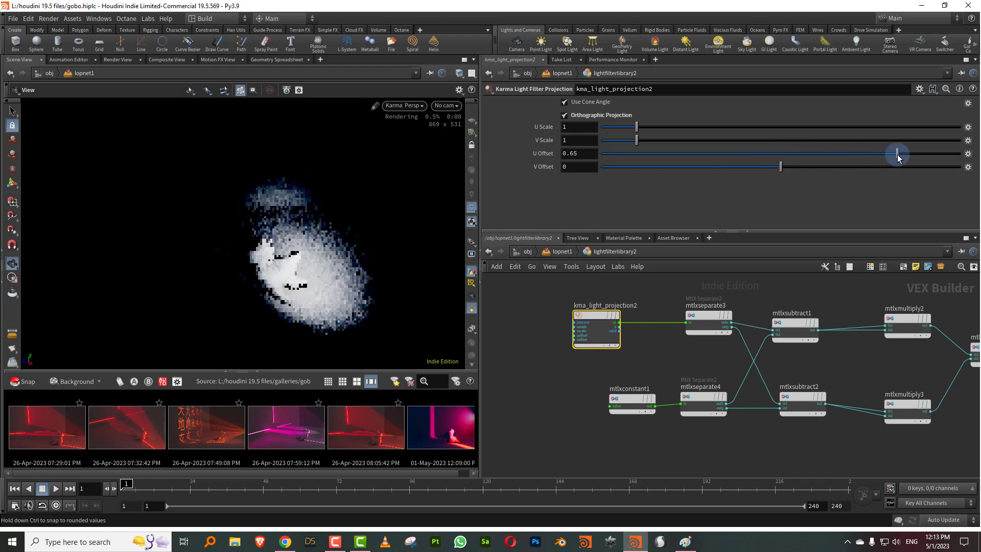
{"action": "left_click_drag", "start_coordinate": [897, 156], "coordinate": [730, 156]}
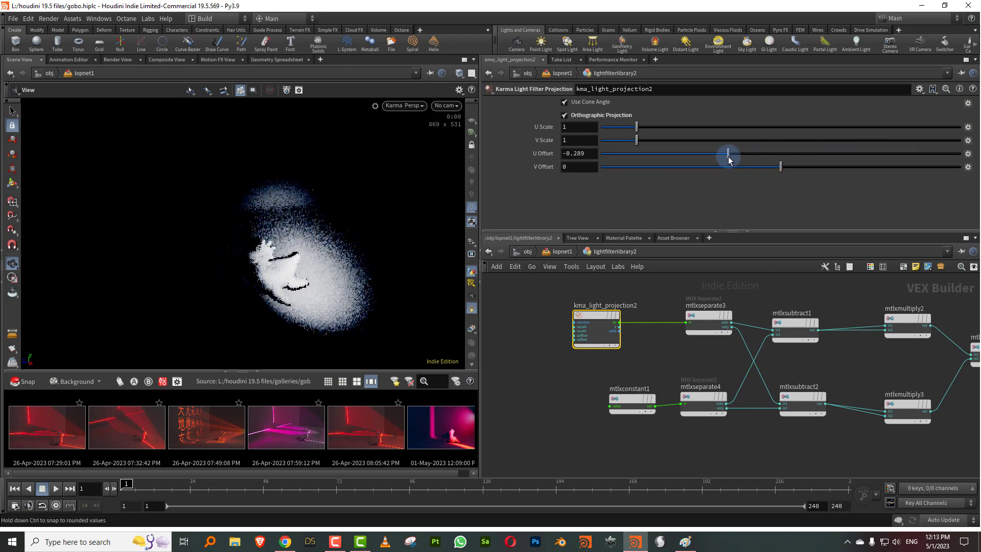
{"action": "left_click", "coordinate": [613, 119]}
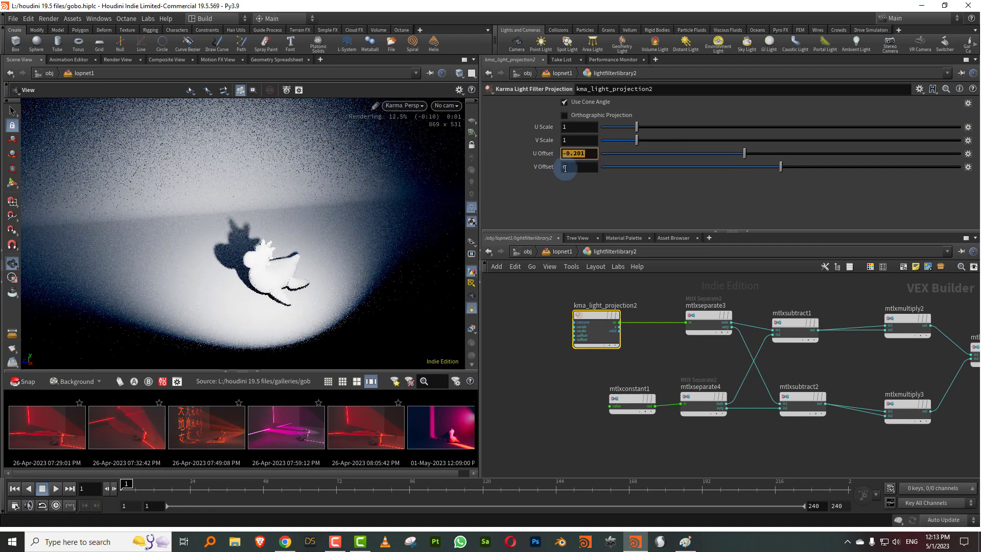
{"action": "type", "text": "0"}
{"action": "key", "text": "Return"}
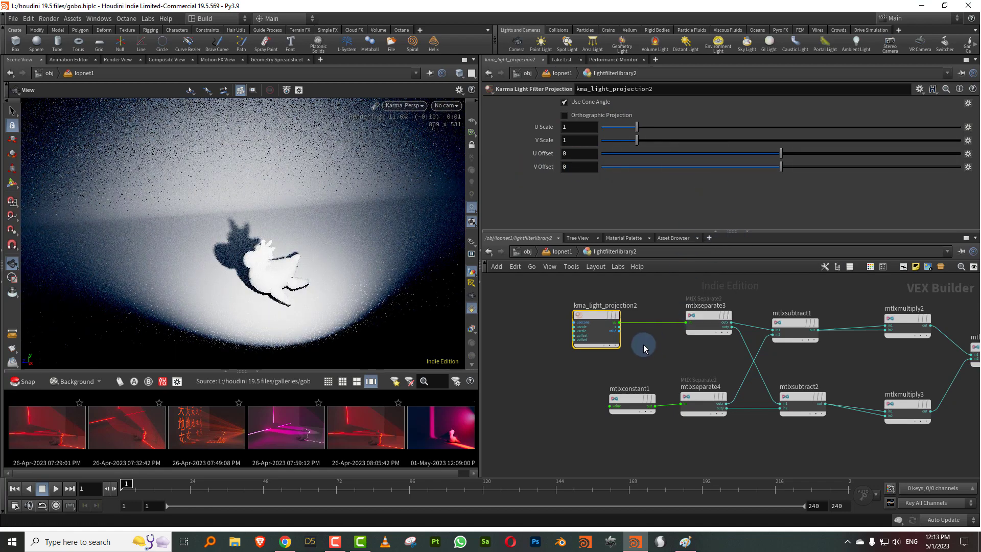
Add a MtlX Constant node, wire it to the uscale and vscale inputs of kma_light_projection2, and set its value to 0.68.
{"action": "key", "text": "Tab"}
{"action": "type", "text": "cons"}
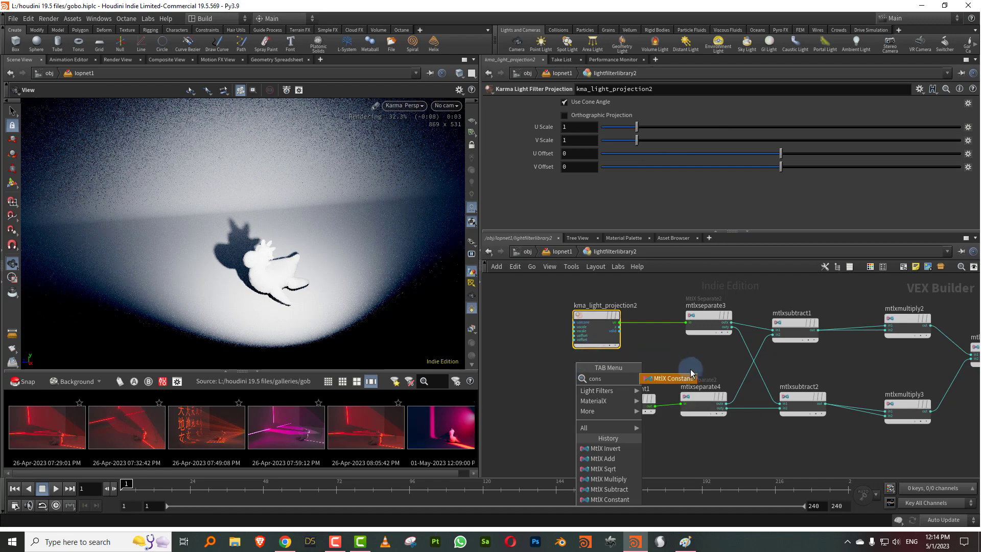
{"action": "left_click", "coordinate": [679, 377]}
{"action": "middle_click_drag", "start_coordinate": [664, 351], "coordinate": [741, 348]}
{"action": "left_click", "coordinate": [601, 325]}
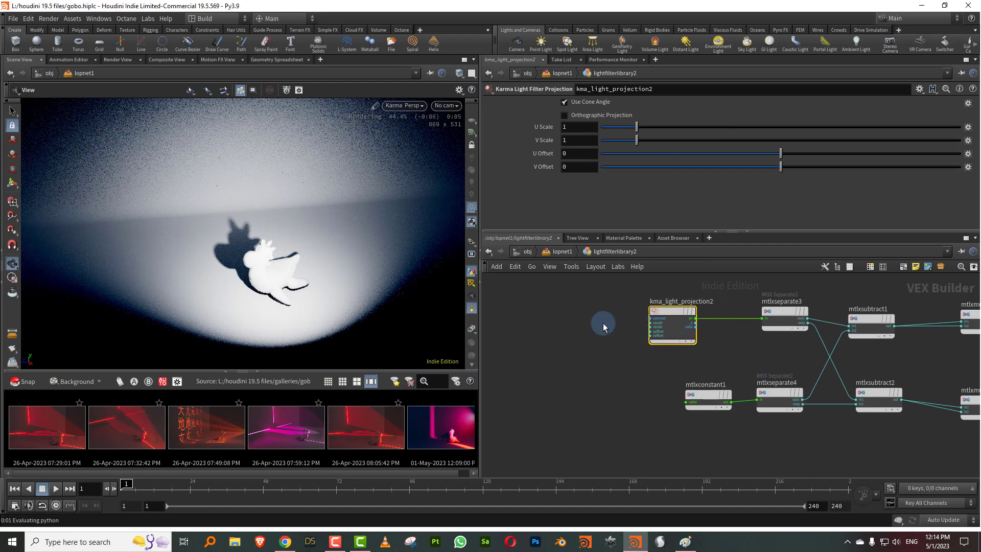
{"action": "scroll", "coordinate": [618, 320], "scroll_direction": "up", "scroll_amount": 3}
{"action": "left_click_drag", "start_coordinate": [578, 338], "coordinate": [657, 331]}
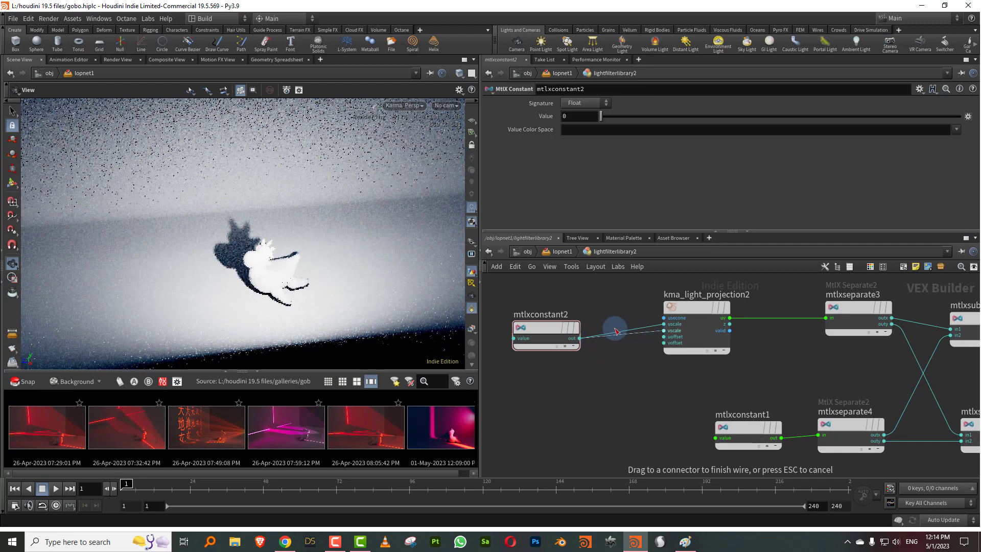
{"action": "left_click_drag", "start_coordinate": [624, 118], "coordinate": [729, 118]}
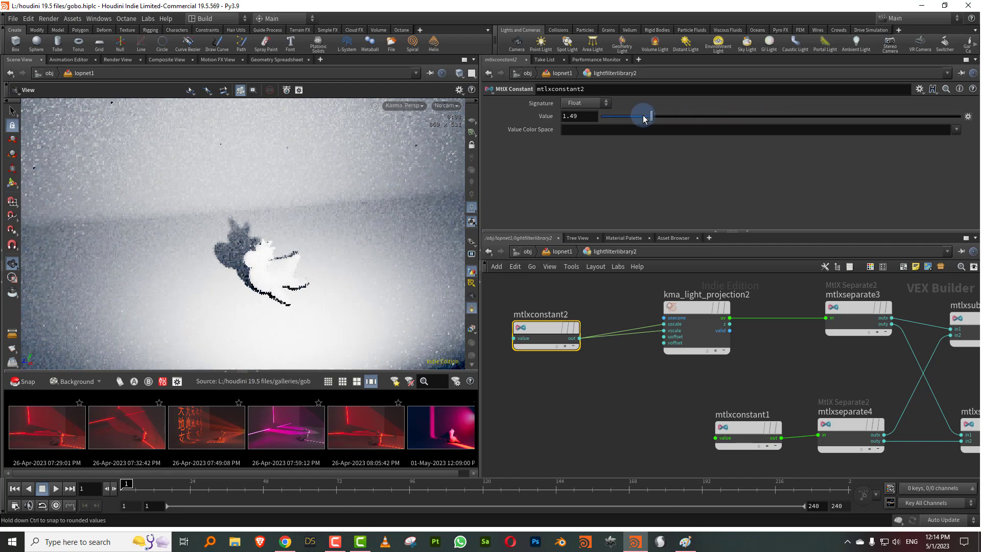
{"action": "mouse_move", "coordinate": [622, 119]}
{"action": "left_mouse_down"}
{"action": "mouse_move", "coordinate": [592, 119]}
{"action": "mouse_move", "coordinate": [652, 117]}
{"action": "mouse_move", "coordinate": [625, 117]}
{"action": "left_mouse_up"}
Return to the lopnet1 network, reposition light4 so its beam covers the model, and set its exposure to 3.3.
{"action": "left_click", "coordinate": [562, 251]}
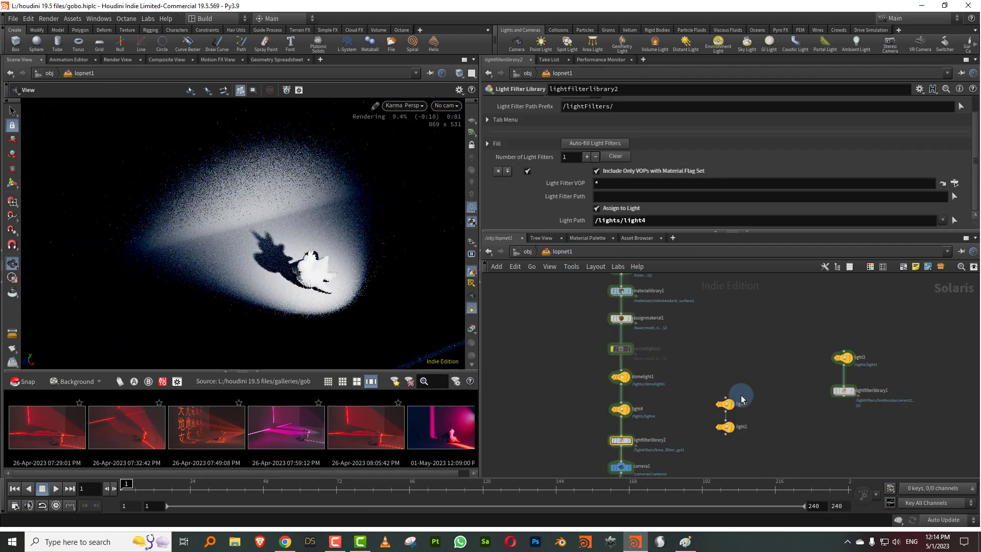
{"action": "key", "text": "Return"}
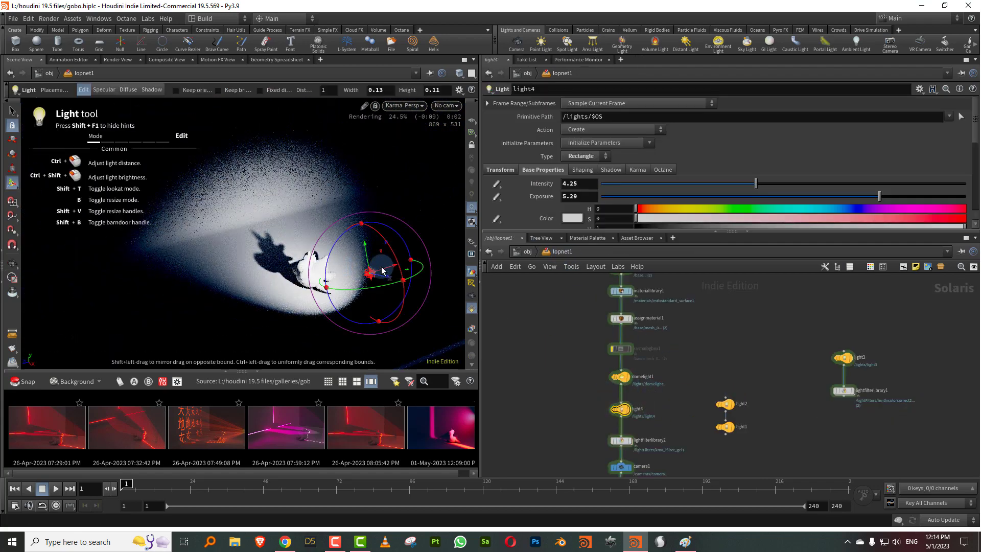
{"action": "left_click_drag", "start_coordinate": [388, 254], "coordinate": [322, 234], "text": "alt"}
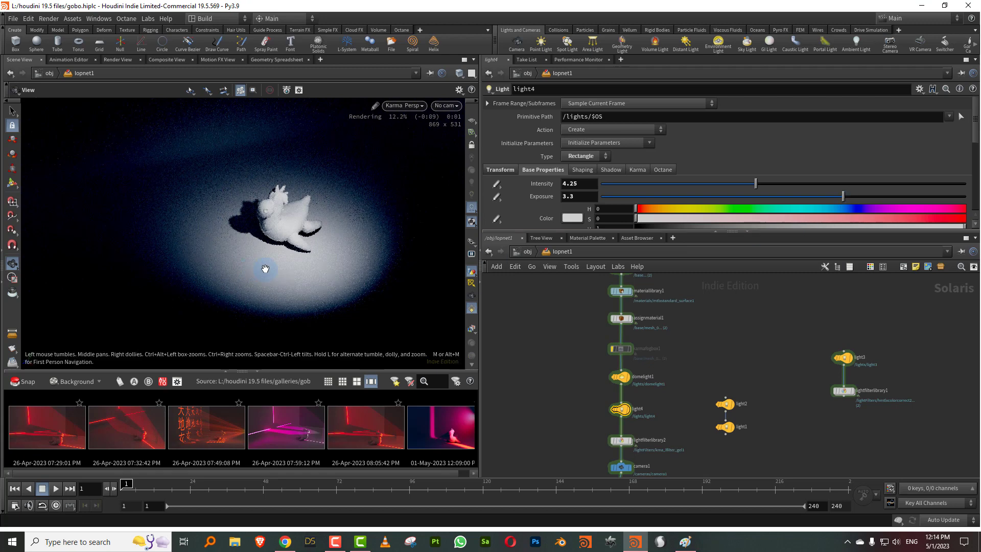
{"action": "left_click_drag", "start_coordinate": [306, 263], "coordinate": [286, 258]}
{"action": "scroll", "coordinate": [669, 399], "scroll_direction": "up", "scroll_amount": 3}
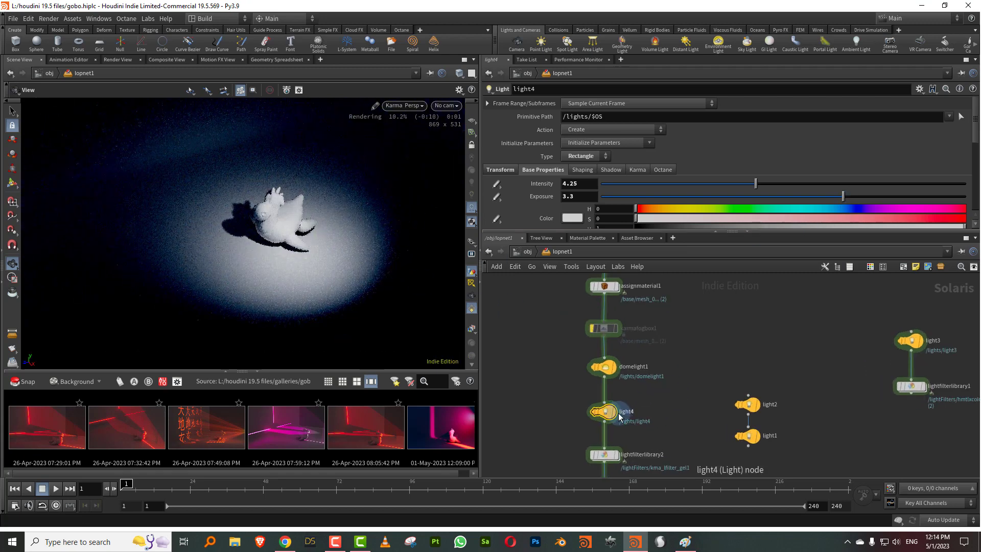
Reopen lightfilterlibrary2, add a MtlX Color Cubic Ramp, and wire it between mtlxinvert1 and the tint input of kma_lfilter_gel1.
{"action": "double_click", "coordinate": [604, 454]}
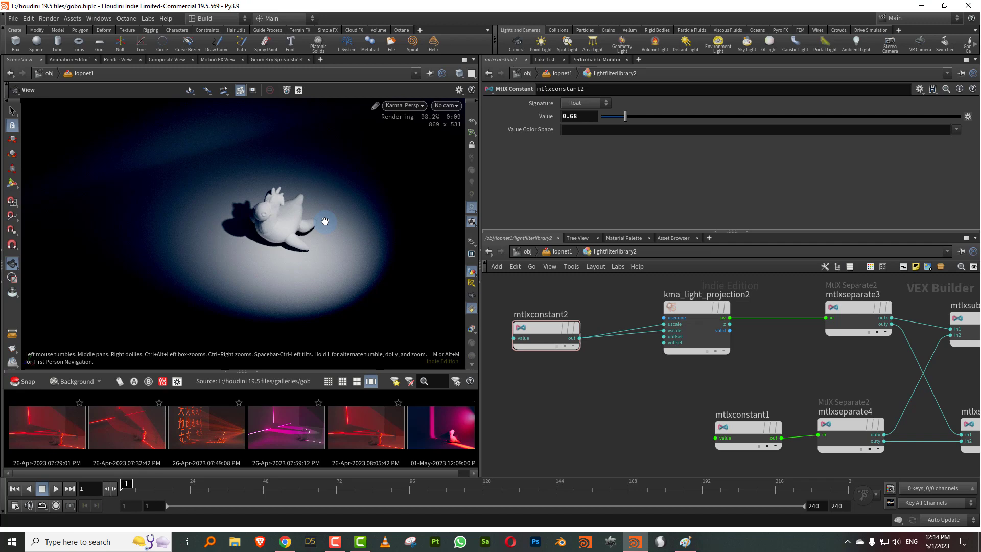
{"action": "mouse_move", "coordinate": [325, 221]}
{"action": "left_mouse_down"}
{"action": "mouse_move", "coordinate": [243, 164]}
{"action": "mouse_move", "coordinate": [293, 235]}
{"action": "mouse_move", "coordinate": [326, 228]}
{"action": "left_mouse_up"}
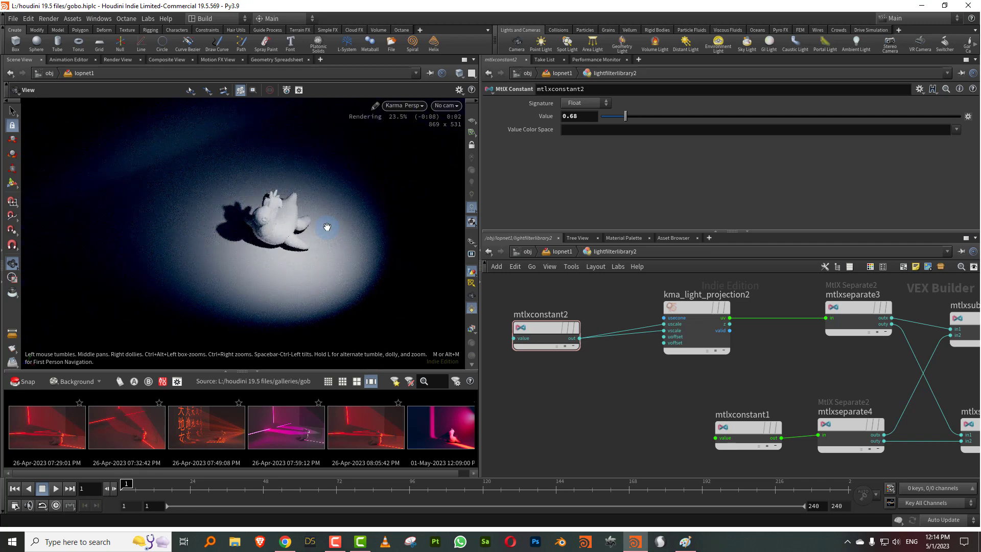
{"action": "middle_click_drag", "start_coordinate": [851, 373], "coordinate": [700, 373]}
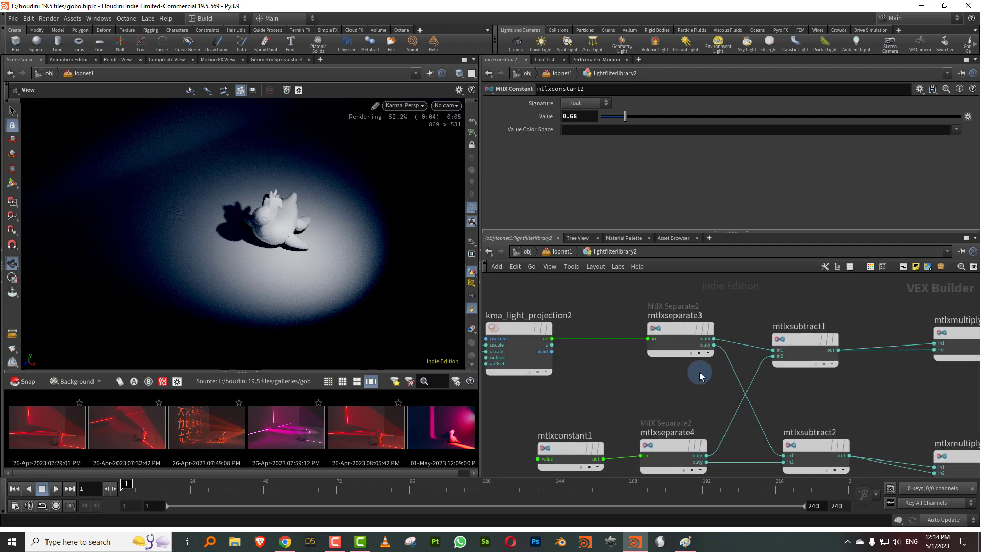
{"action": "scroll", "coordinate": [823, 390], "scroll_direction": "down", "scroll_amount": 3}
{"action": "middle_click_drag", "start_coordinate": [936, 389], "coordinate": [810, 374]}
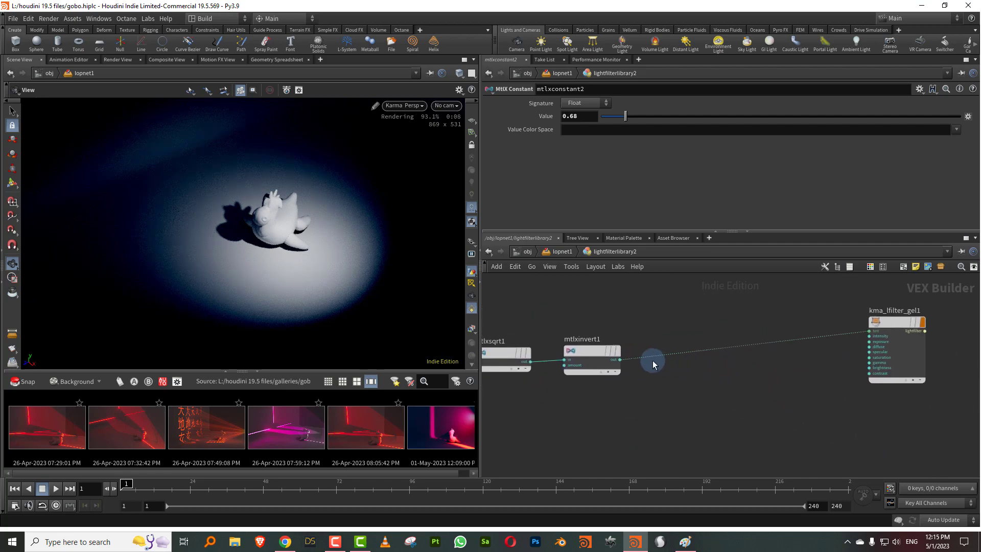
{"action": "left_click_drag", "start_coordinate": [592, 354], "coordinate": [596, 356]}
{"action": "key", "text": "Tab"}
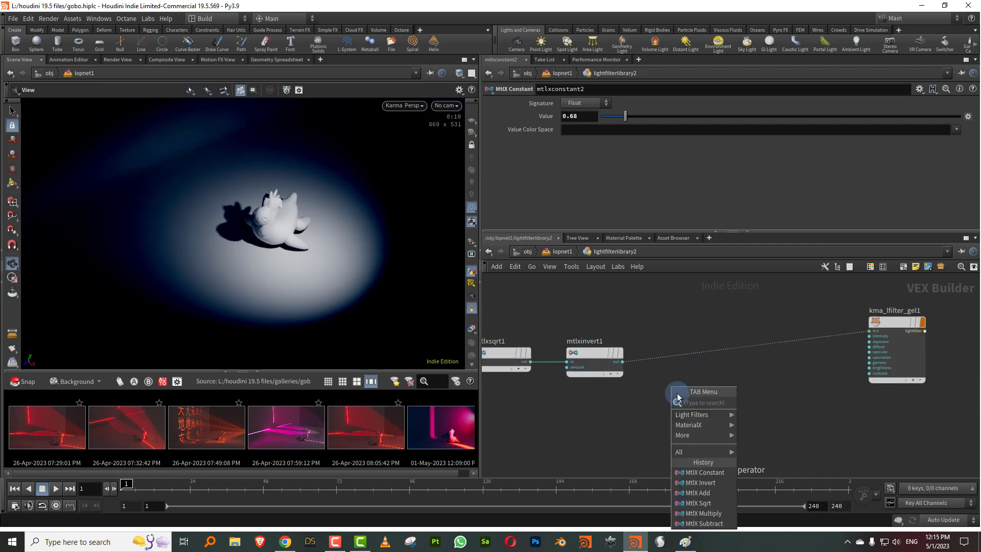
{"action": "type", "text": "color"}
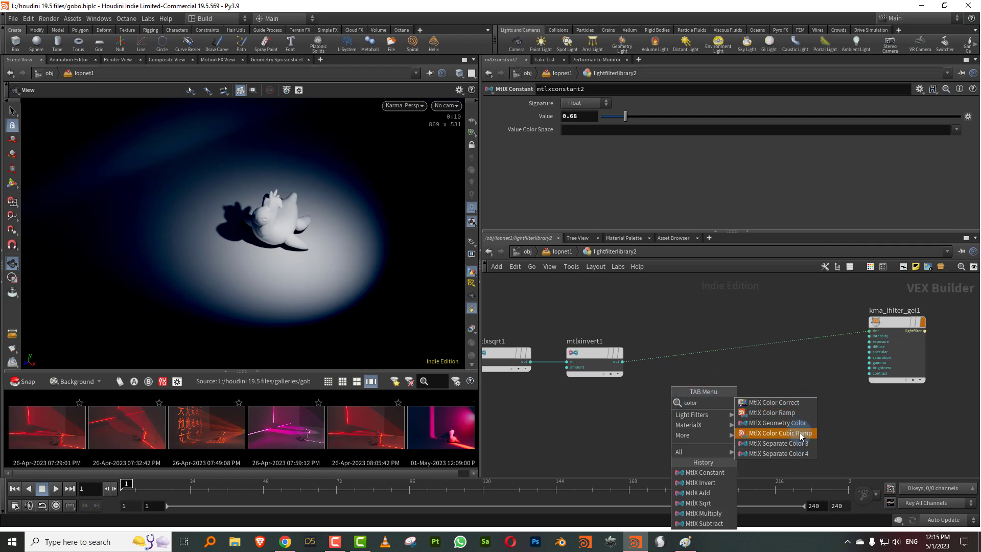
{"action": "left_click", "coordinate": [802, 433]}
{"action": "key", "text": "Escape"}
{"action": "left_click_drag", "start_coordinate": [622, 362], "coordinate": [850, 335]}
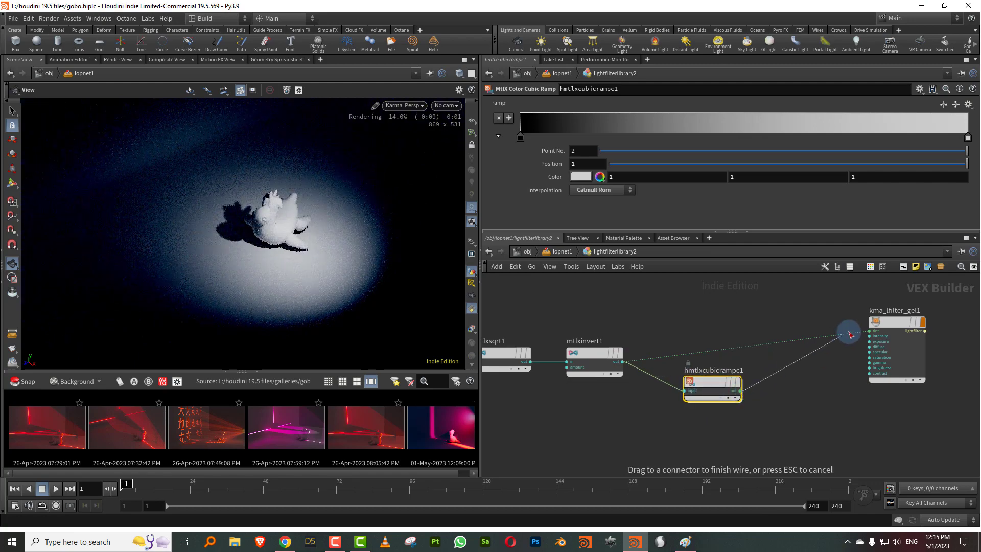
Line up hmtlxcubicrampc1 beside mtlxinvert1 and move kma_lfilter_gel1 farther along to make room.
{"action": "left_click_drag", "start_coordinate": [710, 383], "coordinate": [692, 348]}
{"action": "middle_click_drag", "start_coordinate": [746, 358], "coordinate": [621, 354]}
{"action": "left_click_drag", "start_coordinate": [768, 321], "coordinate": [858, 324]}
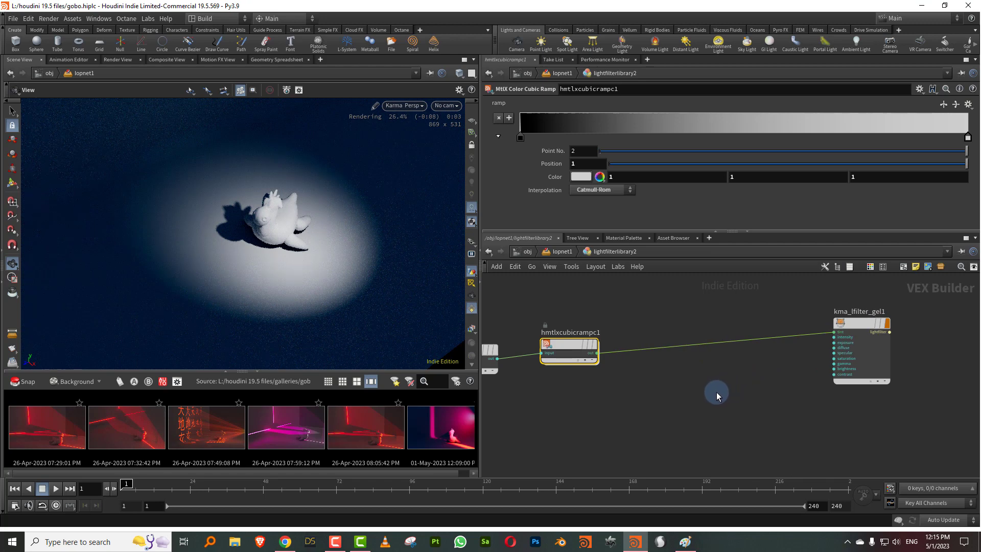
{"action": "key", "text": "Tab"}
{"action": "type", "text": "noise"}
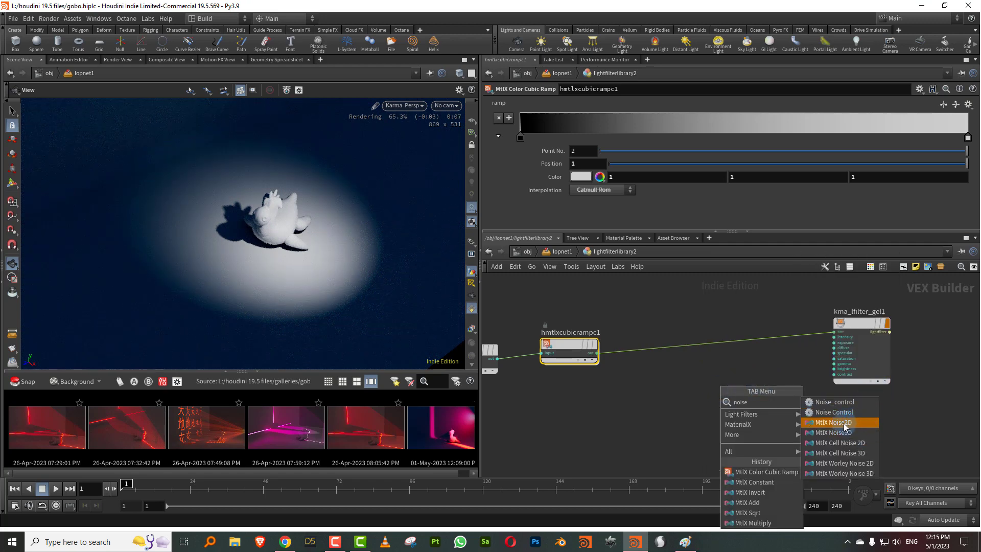
{"action": "left_click", "coordinate": [844, 423]}
{"action": "left_click", "coordinate": [727, 440]}
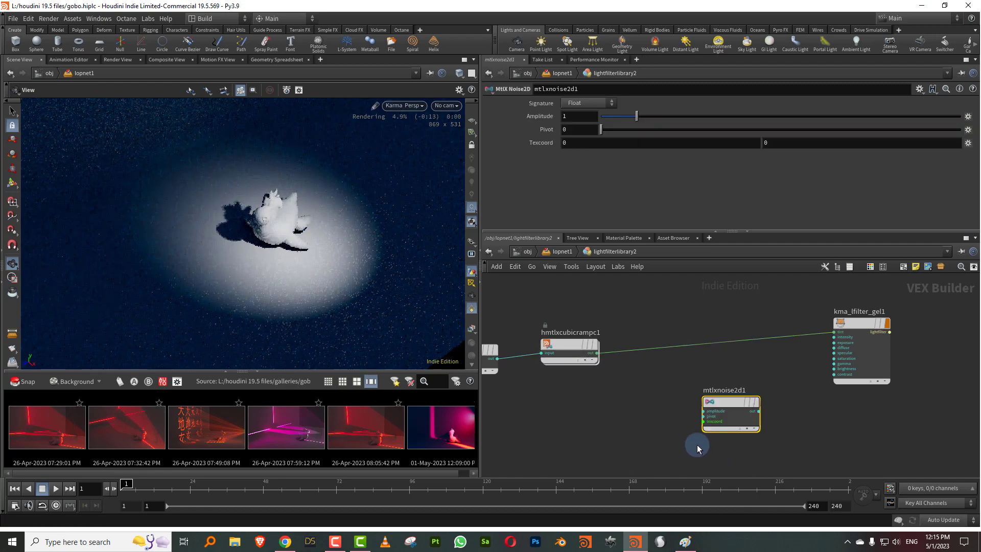
{"action": "middle_click", "coordinate": [730, 415]}
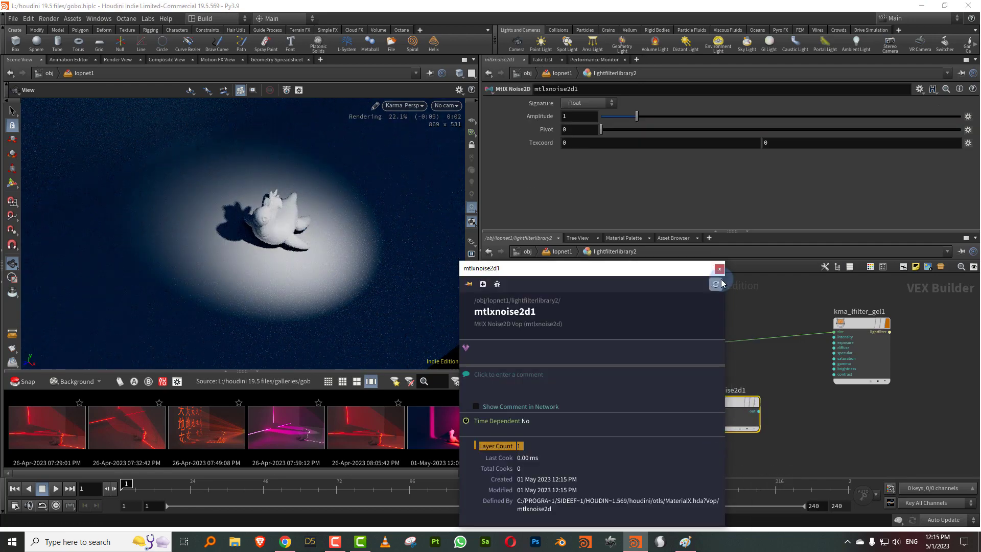
{"action": "key", "text": "Delete"}
Add a MtlX Noise3D node and connect hmtlxcubicrampc1's output to its position input.
{"action": "key", "text": "Tab"}
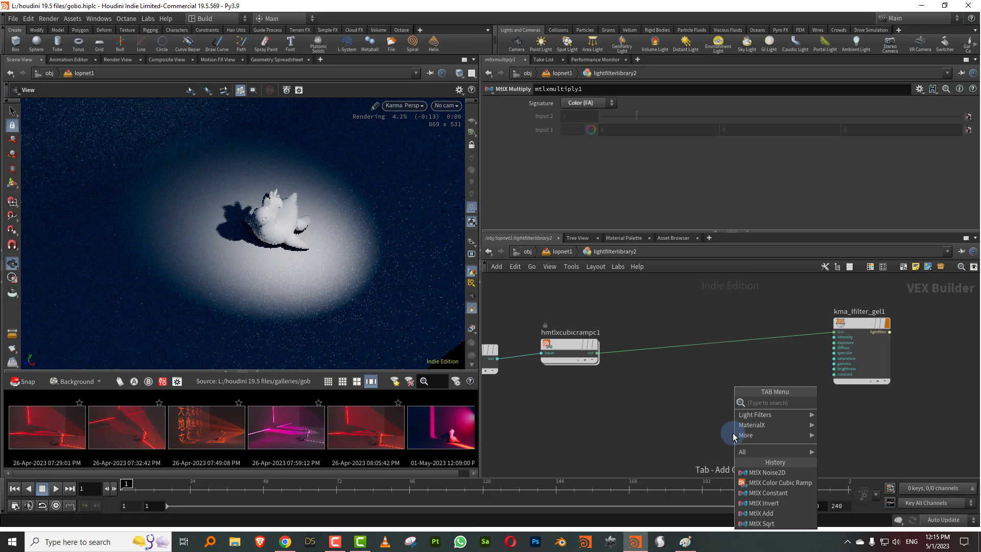
{"action": "type", "text": "noise"}
{"action": "left_click", "coordinate": [847, 433]}
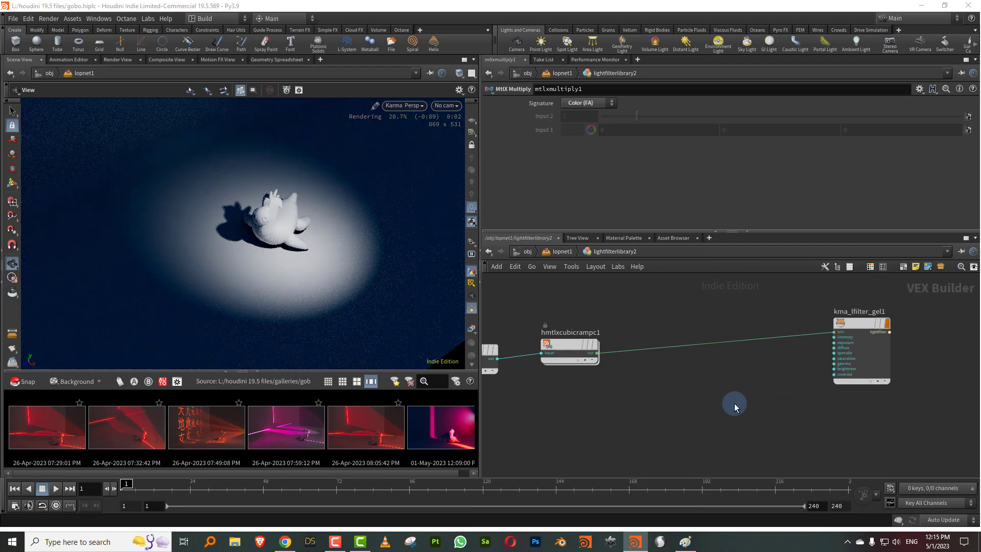
{"action": "scroll", "coordinate": [659, 377], "scroll_direction": "up", "scroll_amount": 3}
{"action": "left_click", "coordinate": [571, 338]}
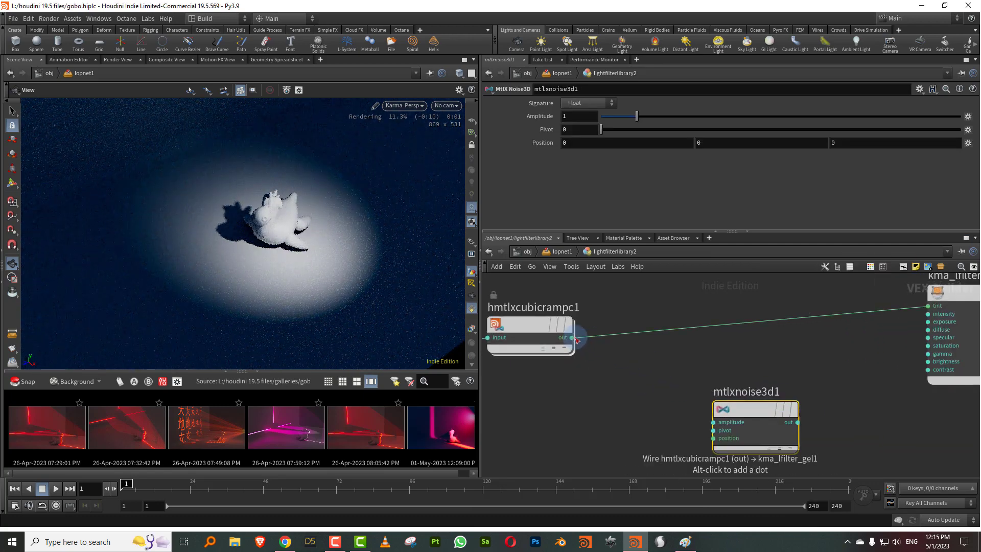
{"action": "left_click", "coordinate": [713, 437]}
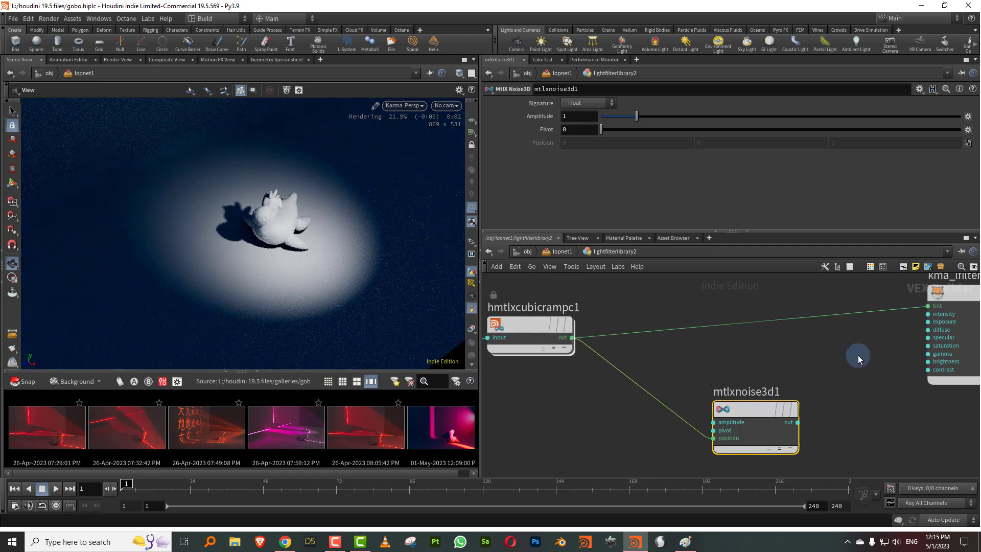
Keep mtlxnoise3d1's signature as Float and connect its output to the tint input of kma_lfilter_gel1.
{"action": "left_click", "coordinate": [797, 423]}
{"action": "key", "text": "Escape"}
{"action": "left_click", "coordinate": [775, 412]}
{"action": "left_click", "coordinate": [583, 101]}
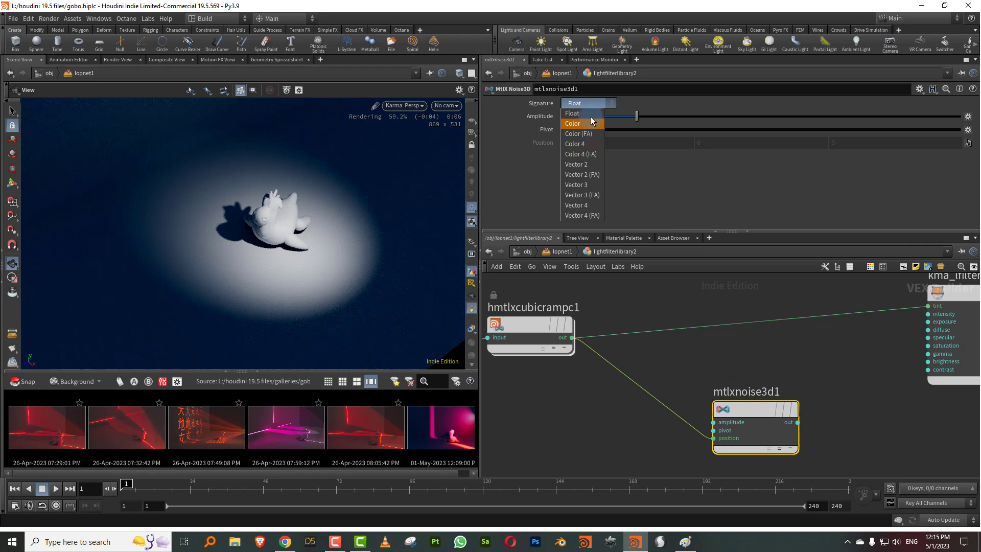
{"action": "left_click", "coordinate": [590, 115]}
{"action": "left_click", "coordinate": [808, 413]}
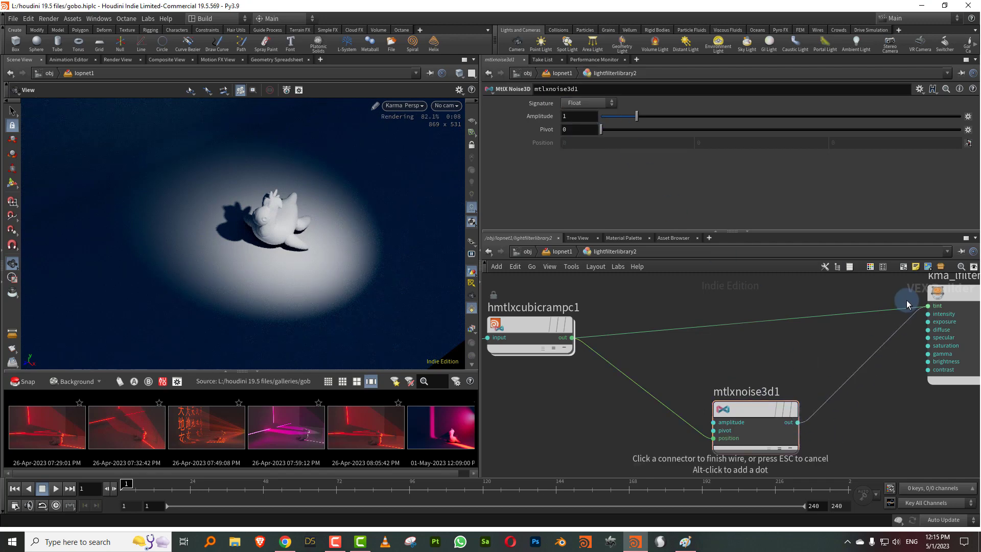
Arrange mtlxnoise3d1 in line between the ramp and kma_lfilter_gel1, with the gel filter moved farther along.
{"action": "middle_click_drag", "start_coordinate": [735, 352], "coordinate": [772, 341]}
{"action": "scroll", "coordinate": [642, 335], "scroll_direction": "down", "scroll_amount": 5}
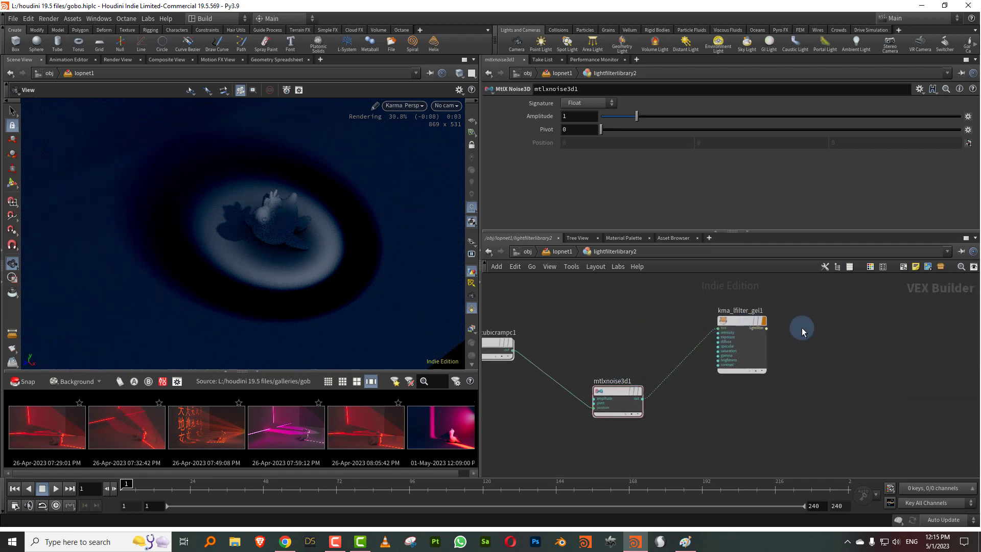
{"action": "left_click_drag", "start_coordinate": [631, 394], "coordinate": [695, 335]}
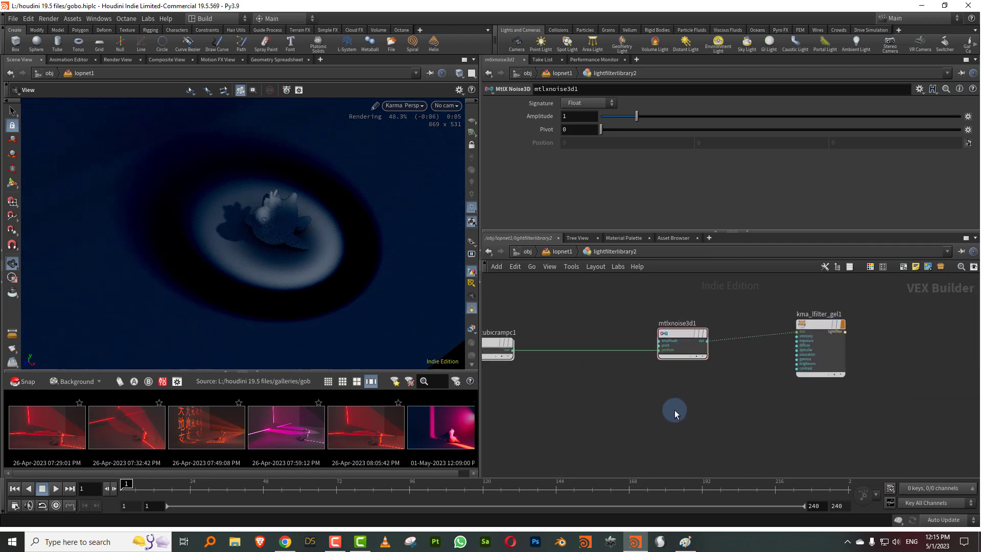
Insert a MtlX Multiply node between the ramp and mtlxnoise3d1, and set the first two components of its Input 2 to 5.
{"action": "key", "text": "Tab"}
{"action": "type", "text": "mul"}
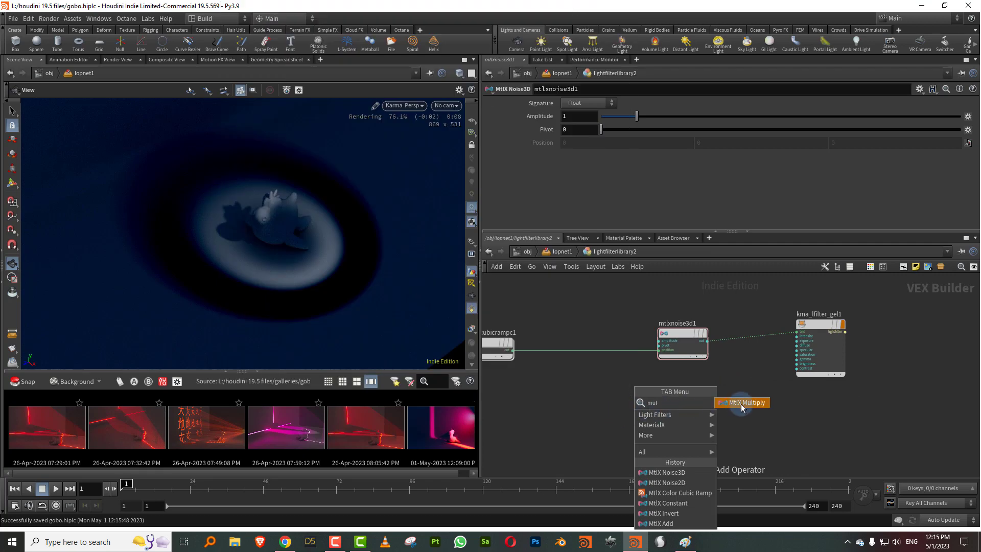
{"action": "left_click", "coordinate": [742, 404]}
{"action": "left_click", "coordinate": [603, 353]}
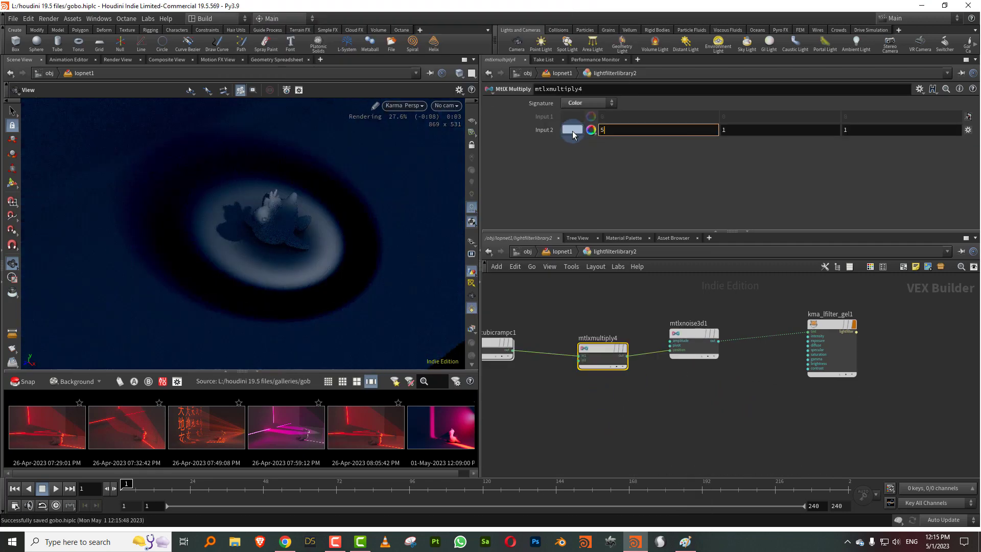
{"action": "key", "text": "Return"}
{"action": "double_click", "coordinate": [730, 130]}
{"action": "type", "text": "5"}
{"action": "key", "text": "Return"}
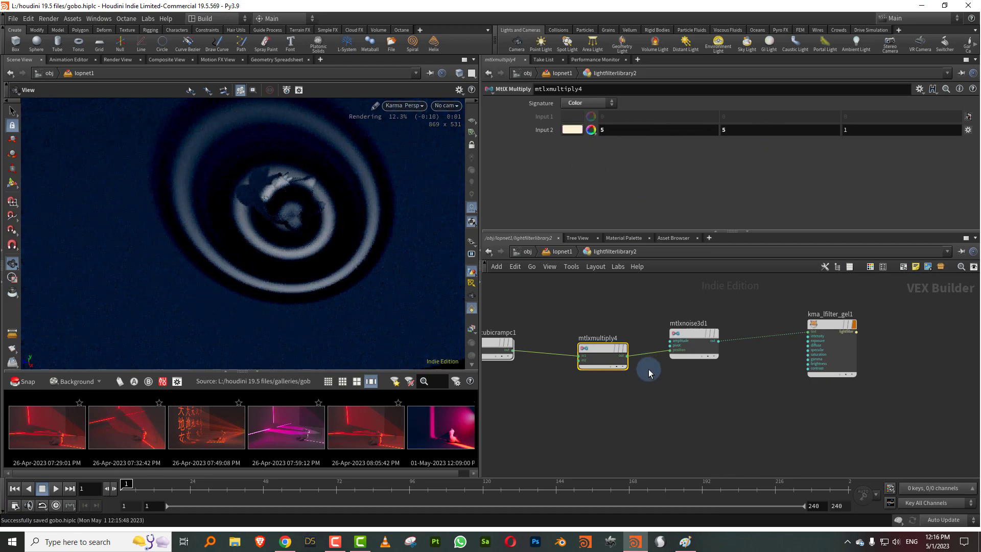
Insert a MtlX Add node between the ramp and mtlxmultiply4, and set its Input 2 to 0.9, 0, 0.
{"action": "key", "text": "Tab"}
{"action": "type", "text": "add"}
{"action": "key", "text": "Return"}
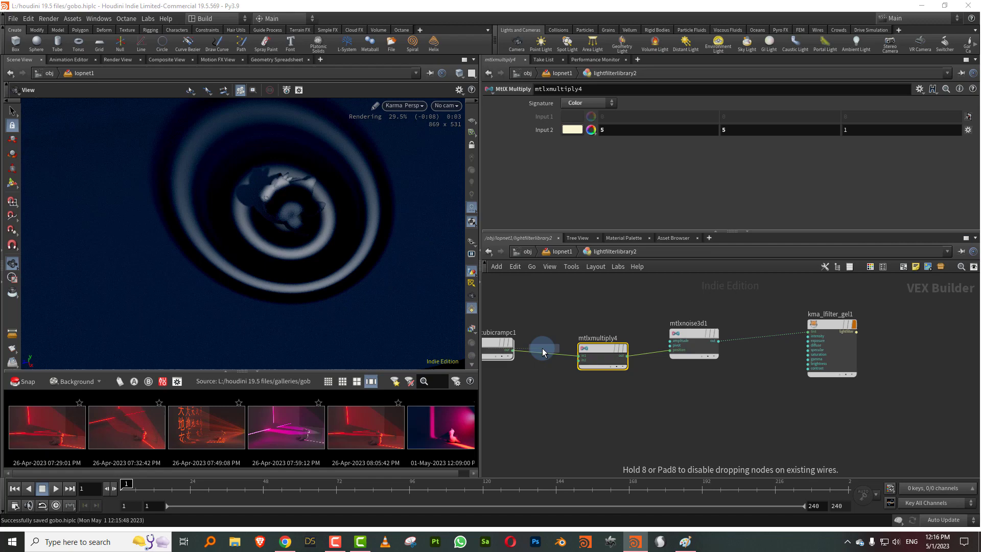
{"action": "left_click", "coordinate": [556, 366]}
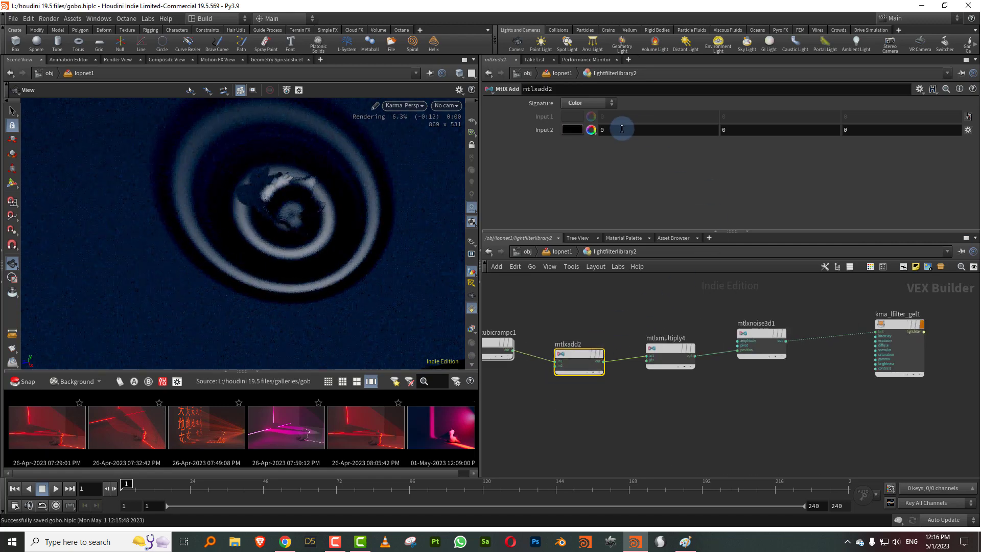
{"action": "middle_click_drag", "start_coordinate": [622, 130], "coordinate": [664, 129]}
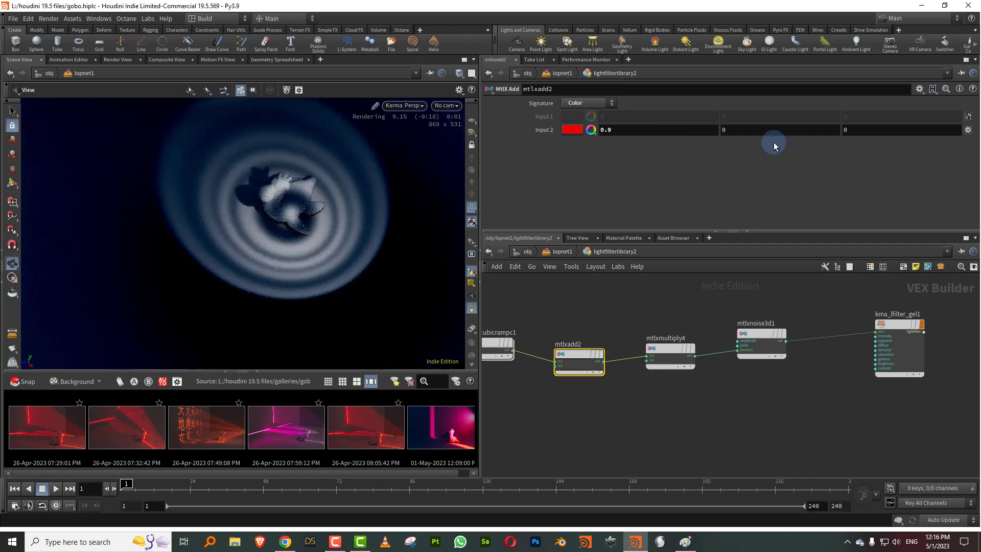
{"action": "mouse_move", "coordinate": [738, 131]}
{"action": "middle_mouse_down"}
{"action": "mouse_move", "coordinate": [766, 129]}
{"action": "mouse_move", "coordinate": [747, 129]}
{"action": "middle_mouse_up"}
Insert a MtlX Clamp node between mtlxnoise3d1 and kma_lfilter_gel1, keeping its range at 0 to 1.
{"action": "middle_click_drag", "start_coordinate": [813, 387], "coordinate": [696, 408]}
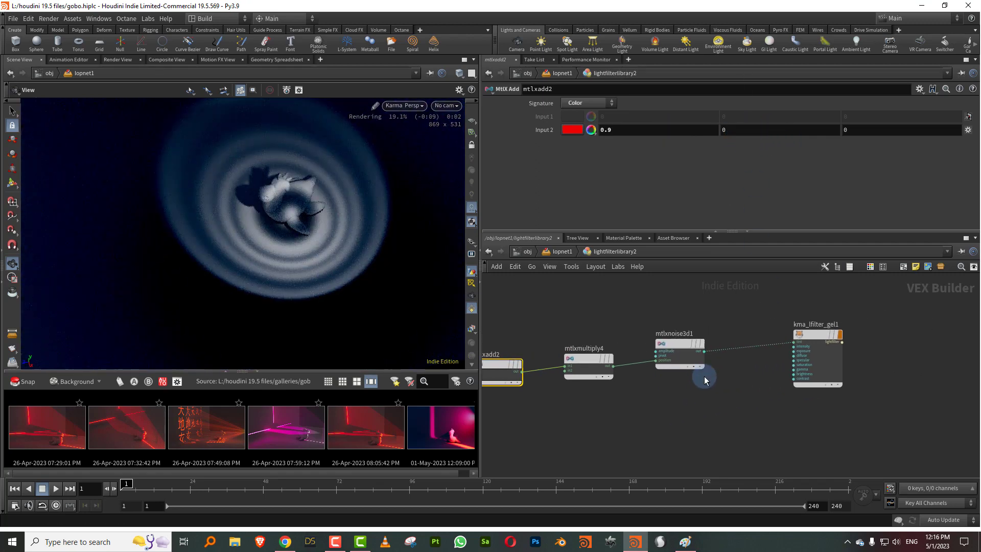
{"action": "key", "text": "Tab"}
{"action": "type", "text": "cl"}
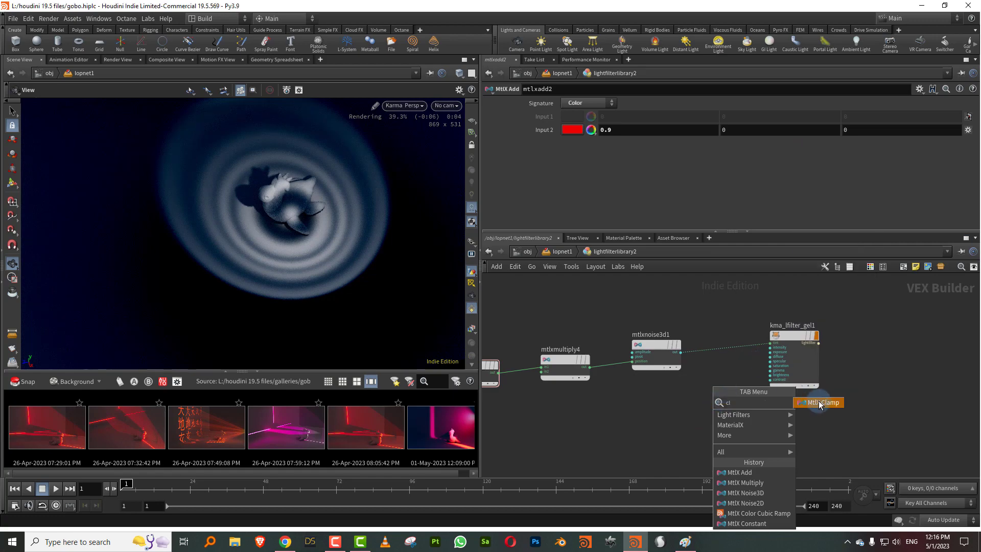
{"action": "left_click", "coordinate": [819, 403]}
{"action": "left_click", "coordinate": [733, 368]}
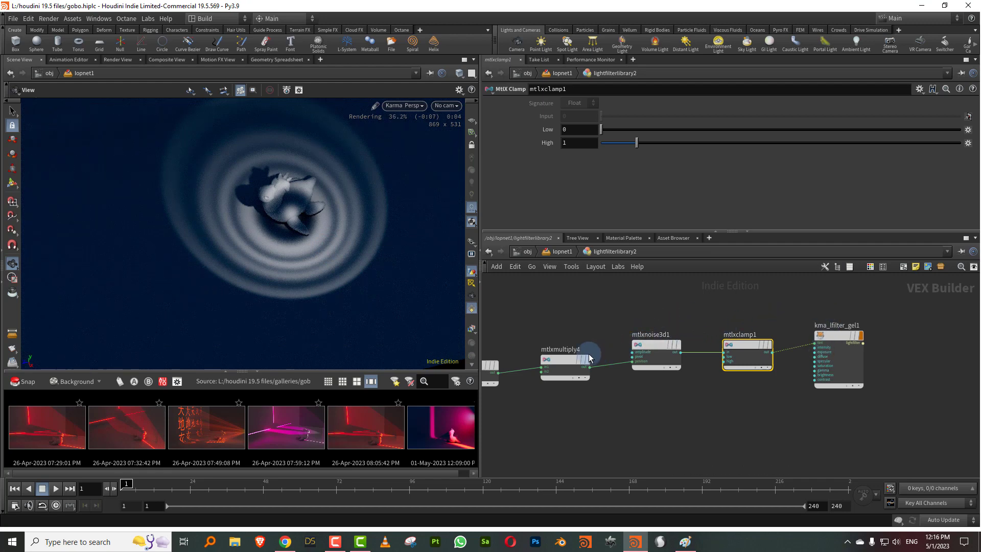
Shift mtlxmultiply4, mtlxnoise3d1 and mtlxclamp1 up in the network and move hmtlxcubicrampc1 below the chain.
{"action": "left_click_drag", "start_coordinate": [588, 357], "coordinate": [582, 329]}
{"action": "left_click_drag", "start_coordinate": [653, 346], "coordinate": [636, 328]}
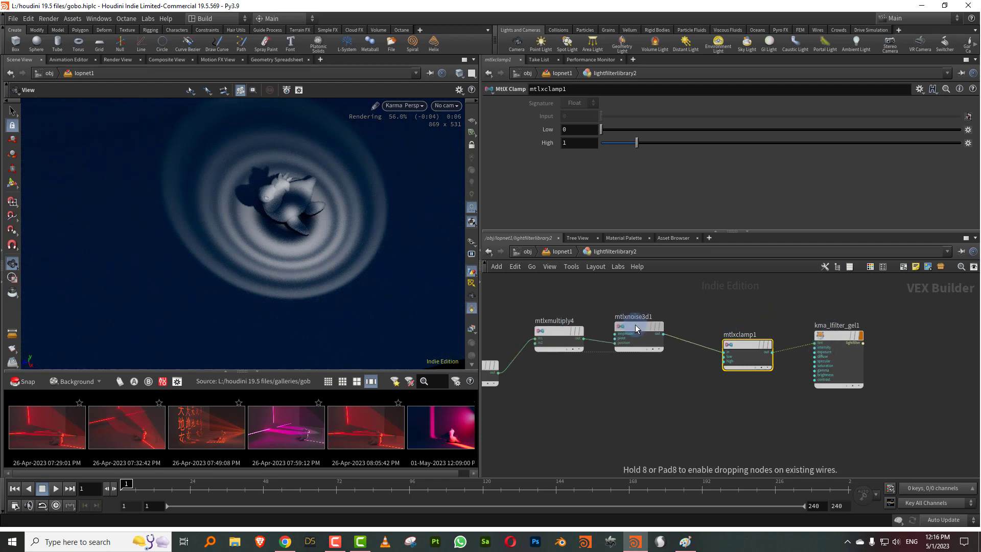
{"action": "left_click_drag", "start_coordinate": [743, 342], "coordinate": [731, 329]}
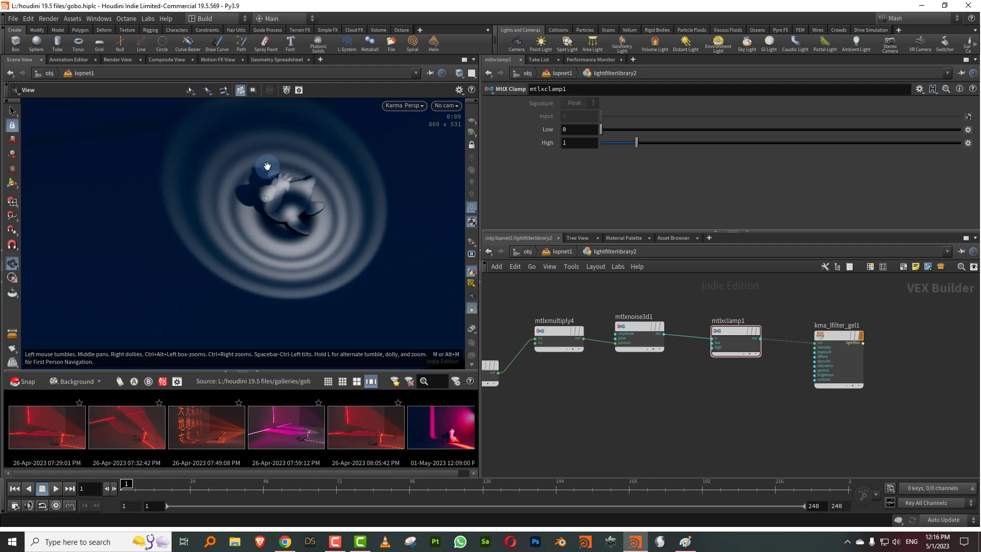
{"action": "middle_click_drag", "start_coordinate": [570, 393], "coordinate": [643, 364]}
{"action": "left_click_drag", "start_coordinate": [560, 349], "coordinate": [559, 394]}
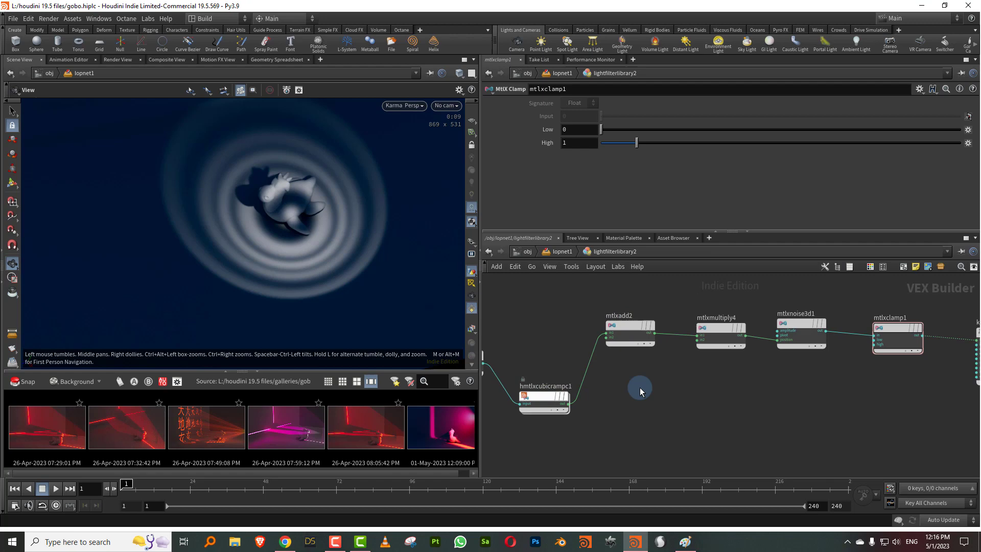
Try to connect hmtlxcubicrampc1's output directly to the tint input of kma_lfilter_gel1, bypassing the noise chain.
{"action": "middle_click_drag", "start_coordinate": [693, 403], "coordinate": [618, 367]}
{"action": "left_click", "coordinate": [491, 369]}
{"action": "left_click", "coordinate": [901, 304]}
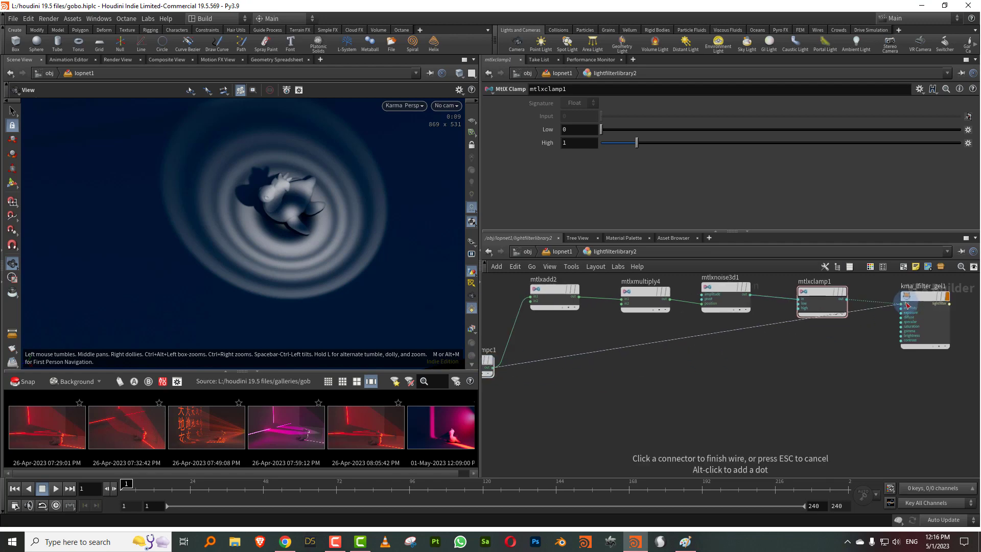
{"action": "middle_click_drag", "start_coordinate": [652, 374], "coordinate": [724, 389]}
{"action": "key", "text": "Tab"}
{"action": "key", "text": "Escape"}
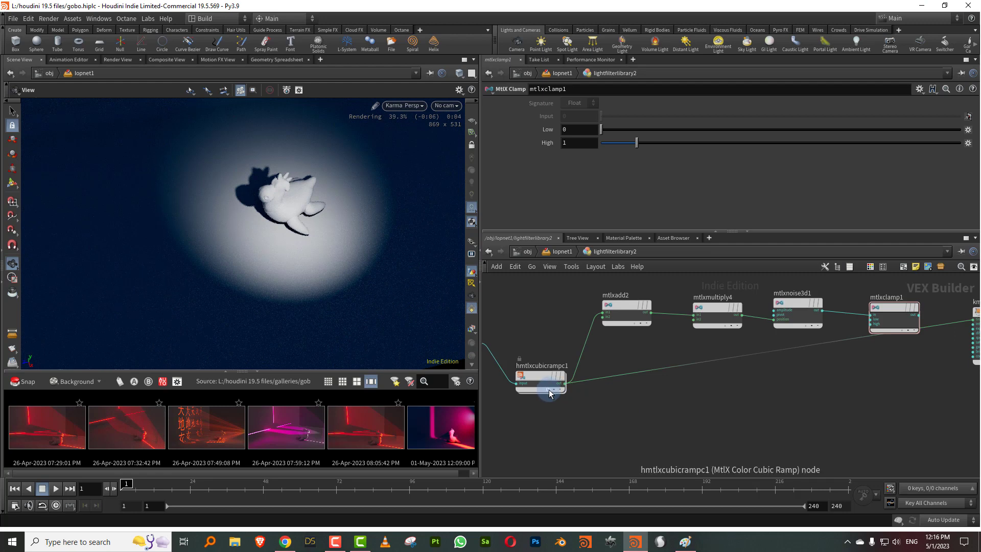
Add a MtlX Color Ramp node below the noise chain and connect mtlxinvert1's output to its input.
{"action": "key", "text": "Tab"}
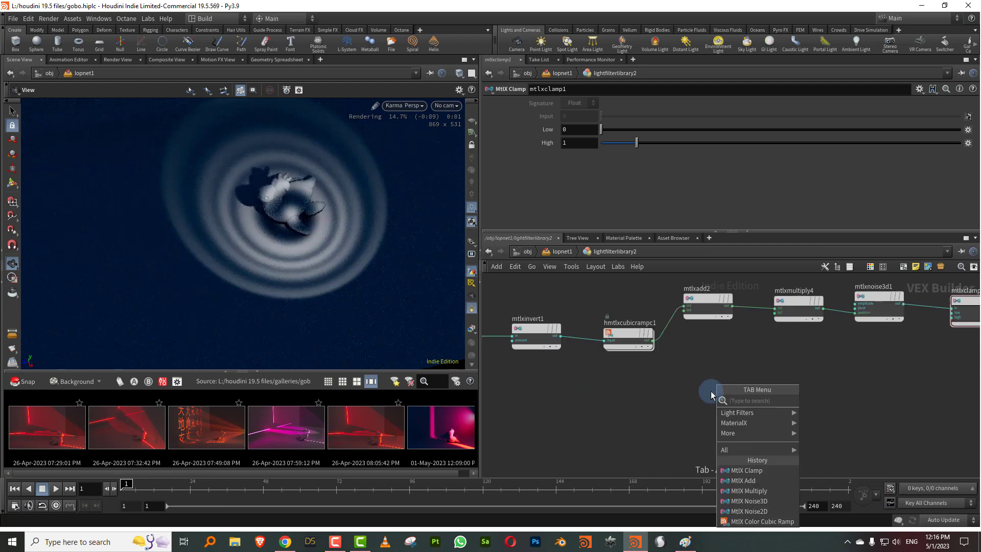
{"action": "type", "text": "colo"}
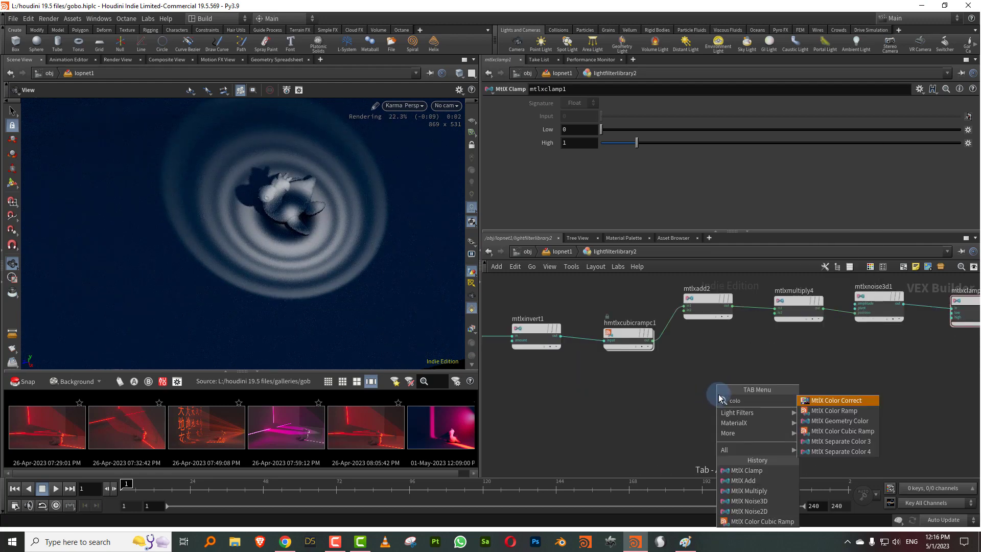
{"action": "left_click", "coordinate": [862, 413]}
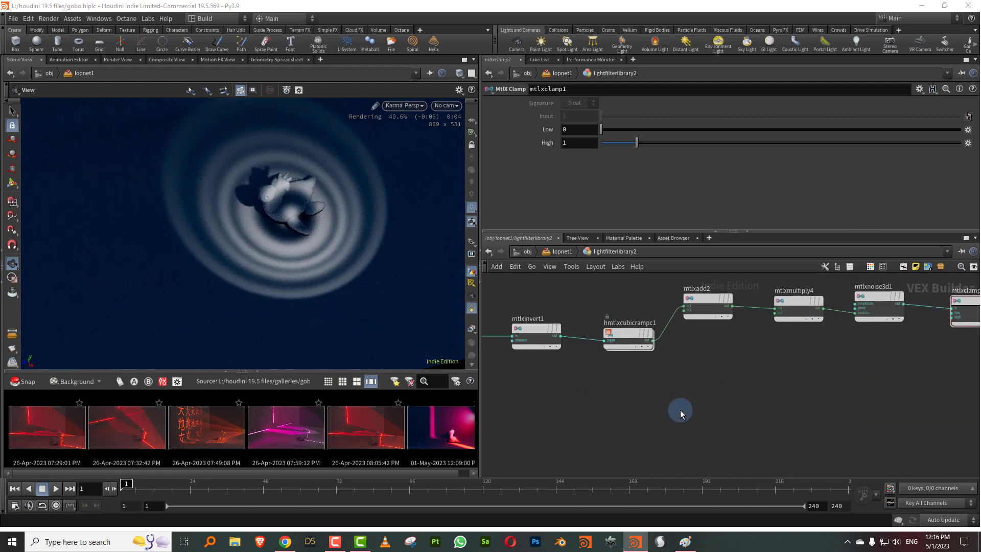
{"action": "left_click", "coordinate": [661, 415]}
{"action": "left_click", "coordinate": [561, 335]}
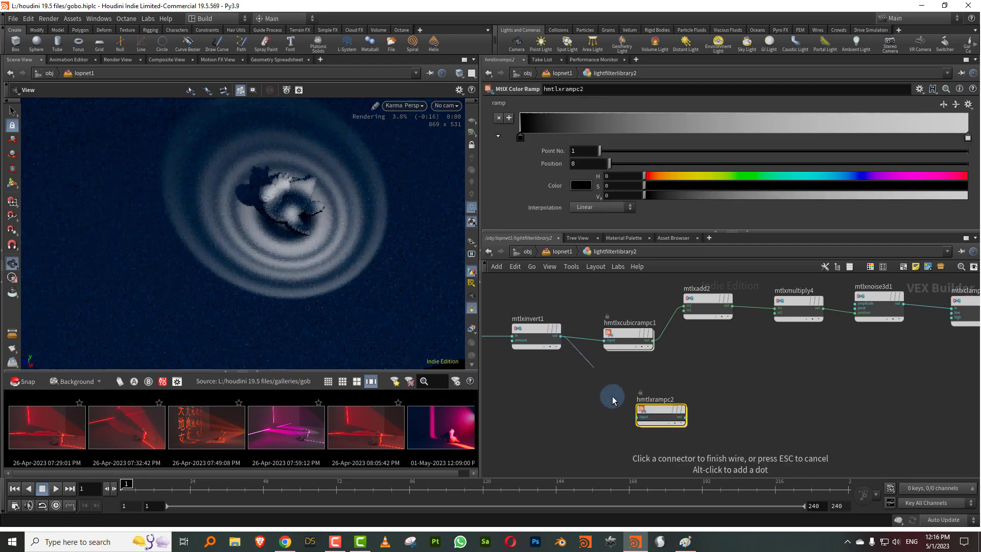
{"action": "left_click", "coordinate": [652, 418]}
Move the new color ramp nearer the gel filter and connect its output to kma_lfilter_gel1's tint input.
{"action": "left_click_drag", "start_coordinate": [654, 417], "coordinate": [771, 410]}
{"action": "middle_click_drag", "start_coordinate": [881, 364], "coordinate": [681, 372]}
{"action": "left_click", "coordinate": [604, 421]}
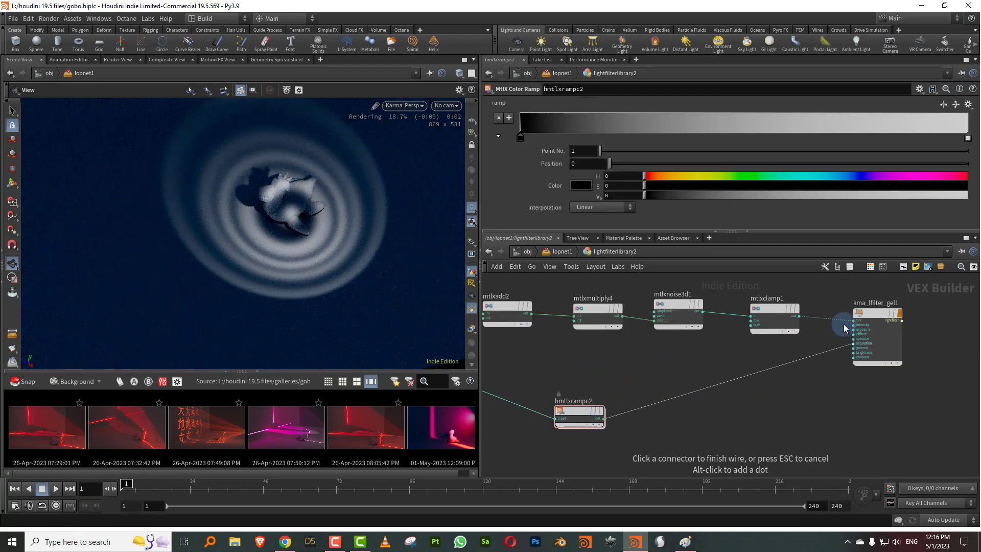
{"action": "left_click", "coordinate": [853, 321]}
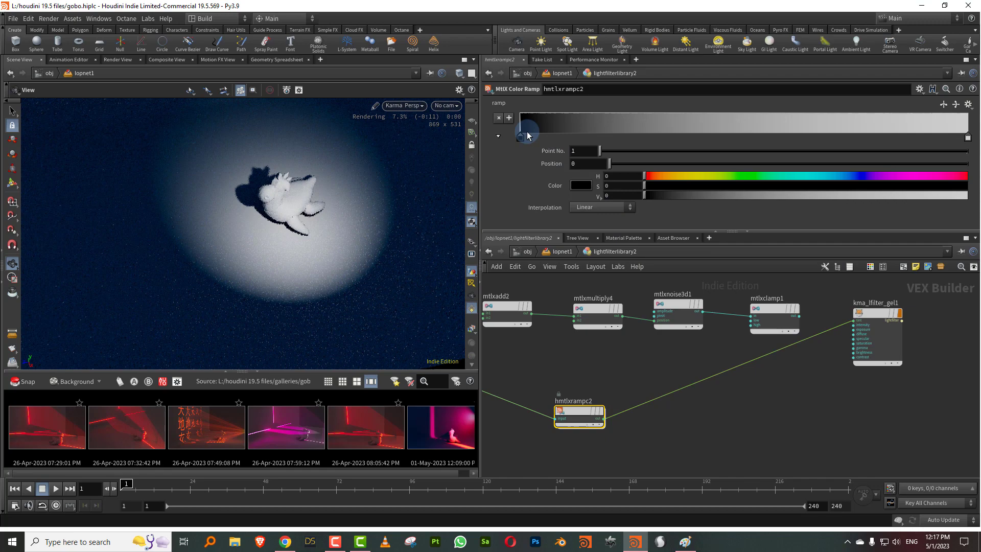
Try moving the color ramp's black point to about position 0.51 and undo it.
{"action": "left_click_drag", "start_coordinate": [521, 137], "coordinate": [745, 149]}
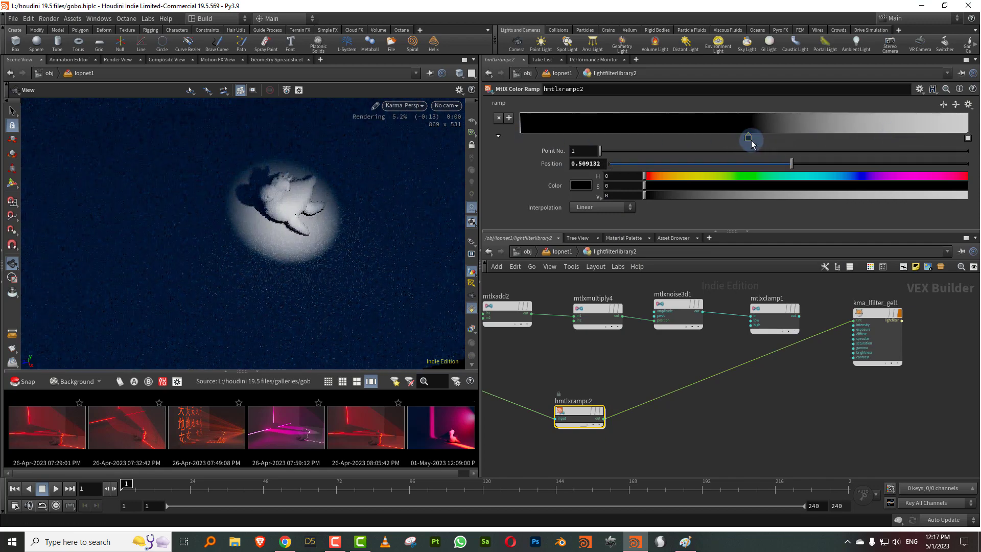
{"action": "key", "text": "ctrl+z"}
Insert a MtlX Add node between hmtlxrampc2 and kma_lfilter_gel1.
{"action": "middle_click_drag", "start_coordinate": [737, 359], "coordinate": [660, 376]}
{"action": "left_click_drag", "start_coordinate": [696, 327], "coordinate": [687, 320]}
{"action": "key", "text": "Tab"}
{"action": "type", "text": "add"}
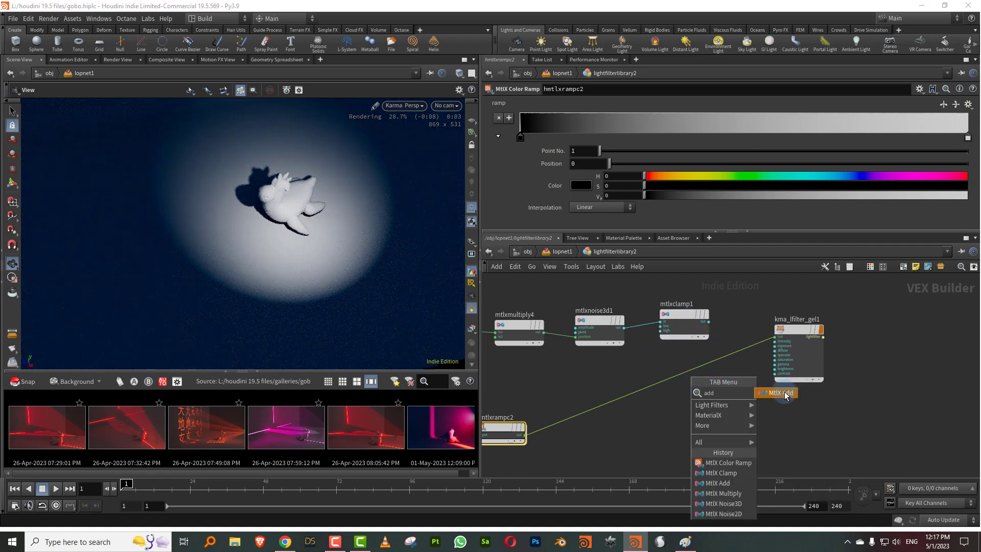
{"action": "left_click", "coordinate": [785, 396]}
{"action": "left_click", "coordinate": [718, 363]}
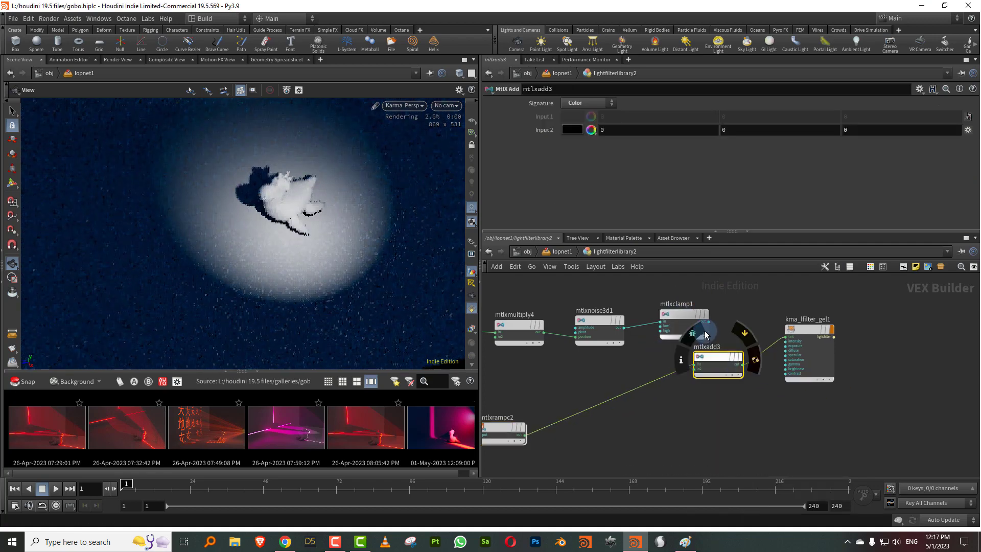
Move mtlxadd3 and the gel filter farther along, and connect mtlxclamp1's output to mtlxadd3's second input.
{"action": "left_click_drag", "start_coordinate": [680, 319], "coordinate": [669, 319]}
{"action": "left_click_drag", "start_coordinate": [724, 360], "coordinate": [736, 400]}
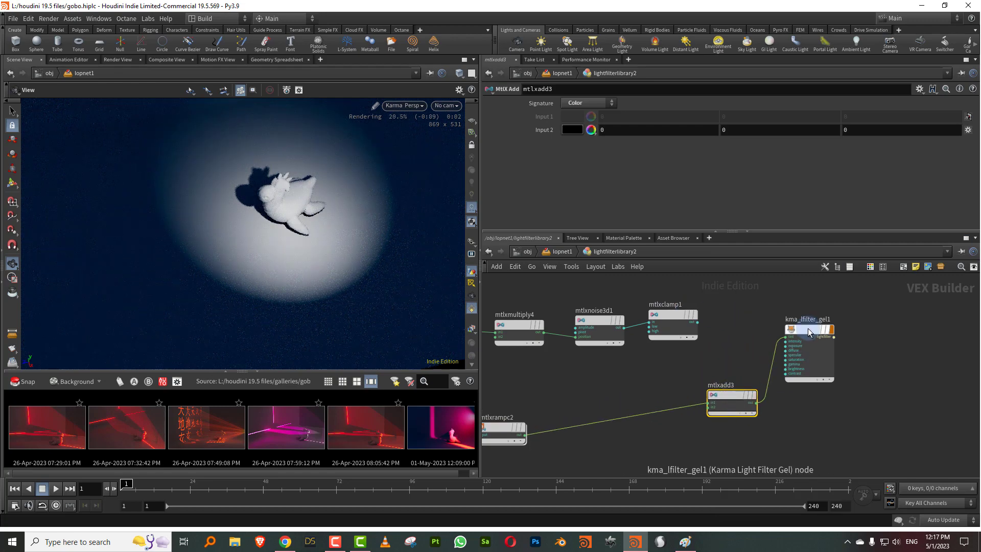
{"action": "left_click_drag", "start_coordinate": [807, 332], "coordinate": [887, 332]}
{"action": "left_click_drag", "start_coordinate": [737, 396], "coordinate": [805, 387]}
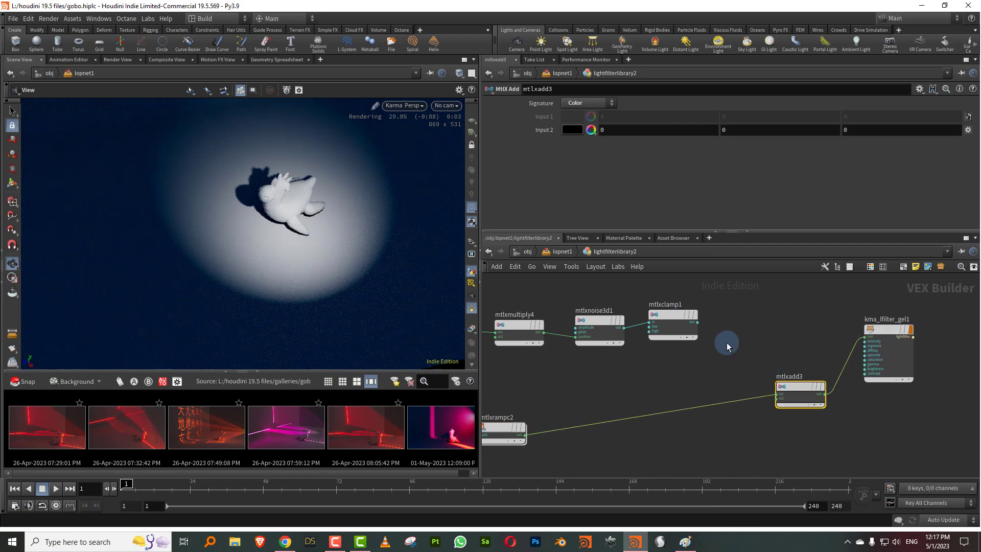
{"action": "left_click", "coordinate": [776, 394]}
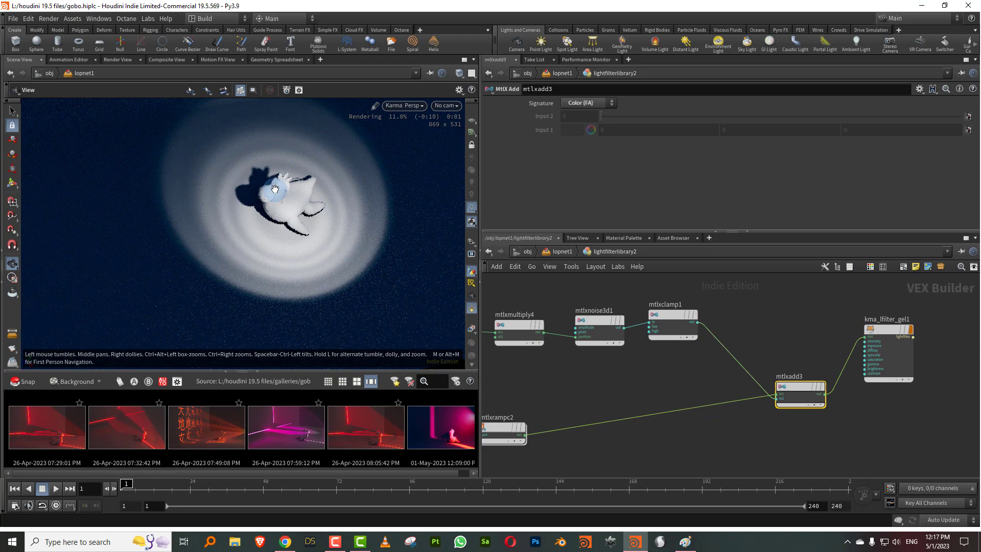
Try adjusting the Pivot of mtlxnoise3d1 and return it to 0.
{"action": "middle_click_drag", "start_coordinate": [582, 361], "coordinate": [641, 366]}
{"action": "left_click", "coordinate": [659, 330]}
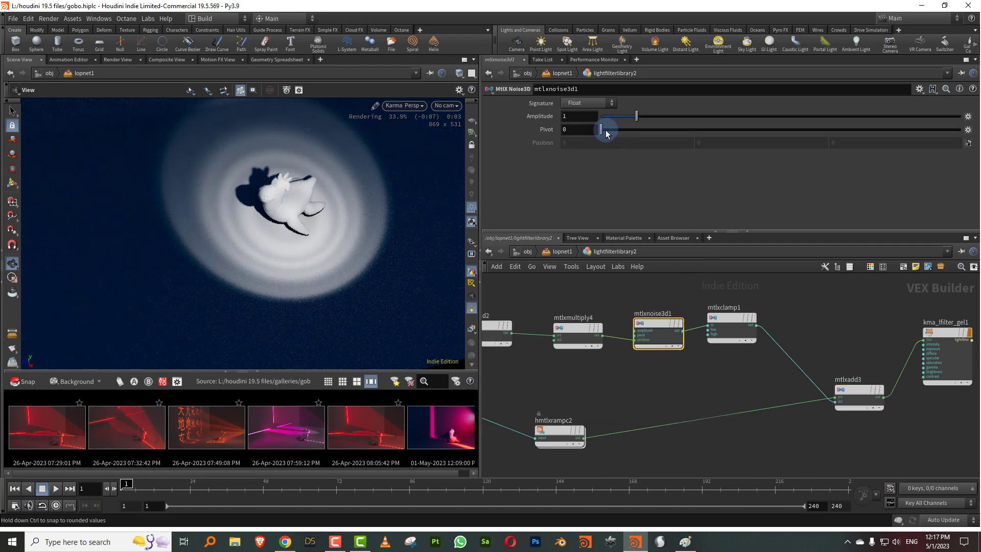
{"action": "left_click_drag", "start_coordinate": [612, 134], "coordinate": [590, 133]}
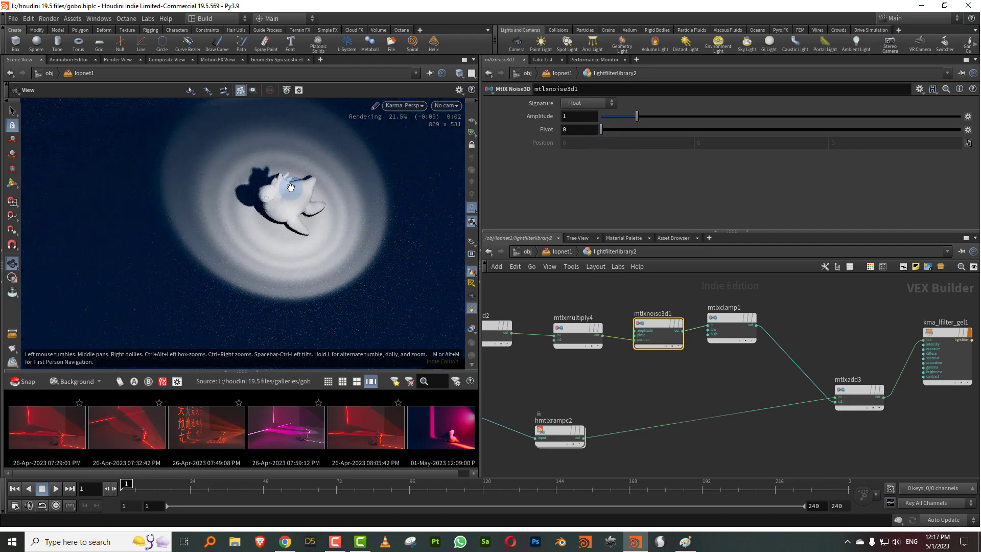
Widen the gap between mtlxnoise3d1 and mtlxclamp1, and move mtlxadd2, mtlxmultiply4 and mtlxnoise3d1 up together.
{"action": "middle_click_drag", "start_coordinate": [813, 336], "coordinate": [773, 352]}
{"action": "middle_click_drag", "start_coordinate": [676, 382], "coordinate": [756, 367]}
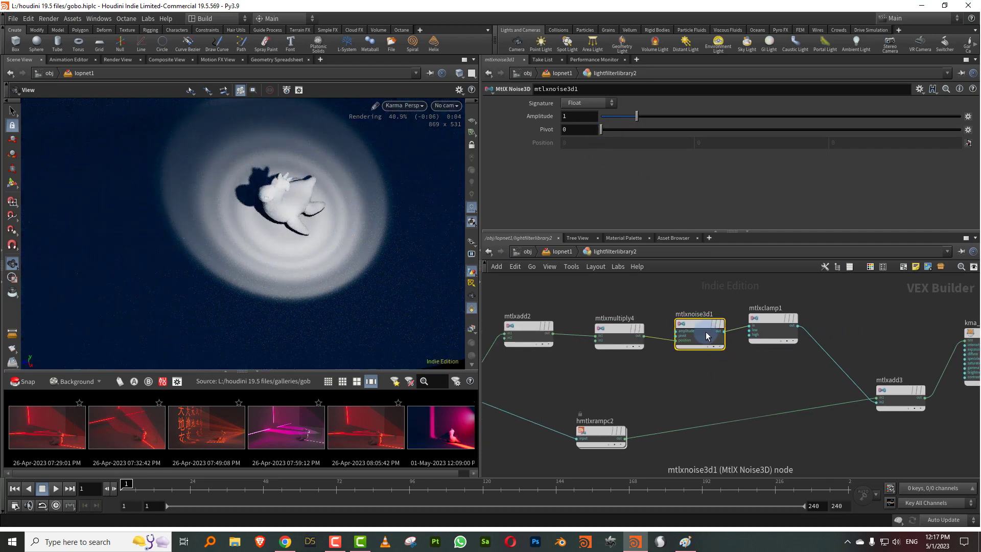
{"action": "left_click_drag", "start_coordinate": [697, 329], "coordinate": [690, 330]}
{"action": "left_click_drag", "start_coordinate": [776, 320], "coordinate": [808, 322]}
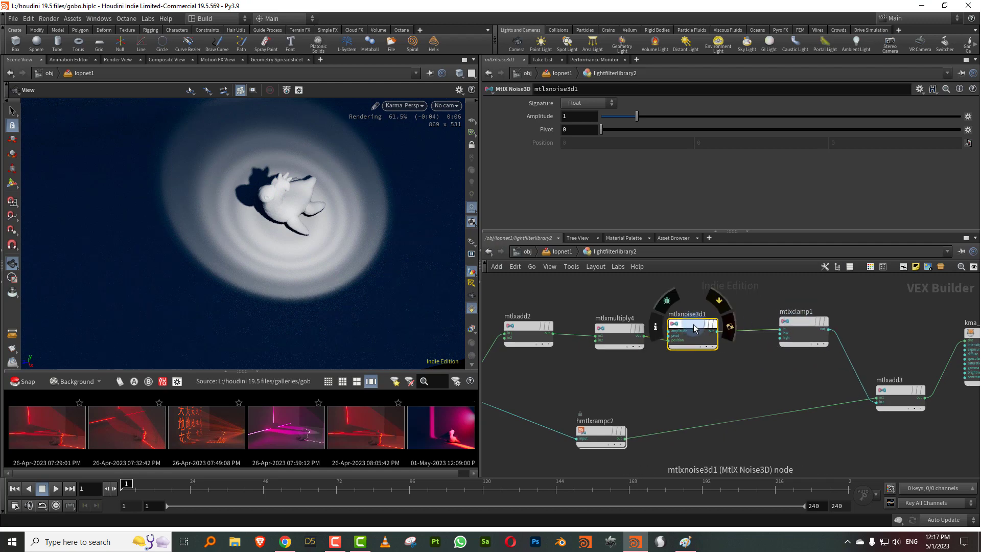
{"action": "middle_click_drag", "start_coordinate": [618, 385], "coordinate": [745, 362]}
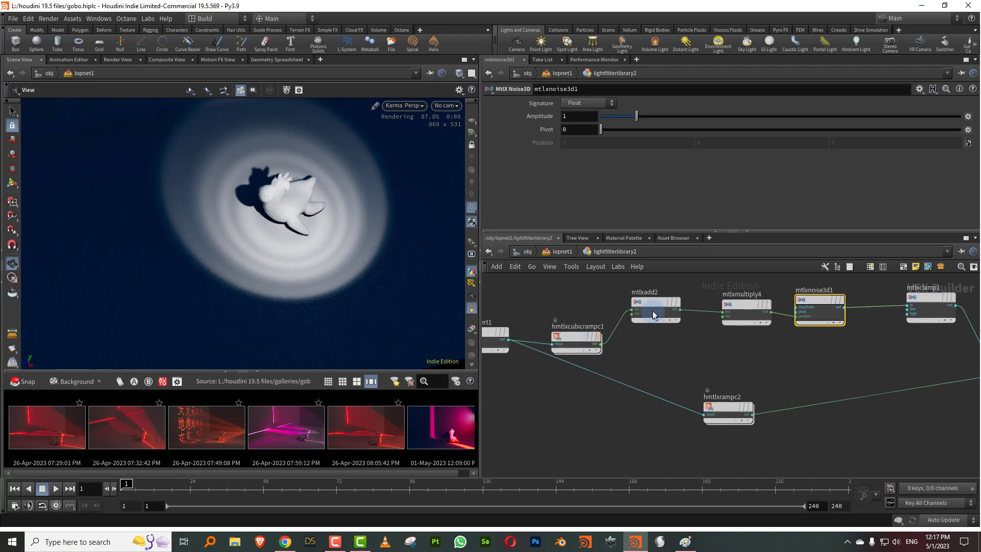
{"action": "middle_click_drag", "start_coordinate": [666, 346], "coordinate": [613, 395]}
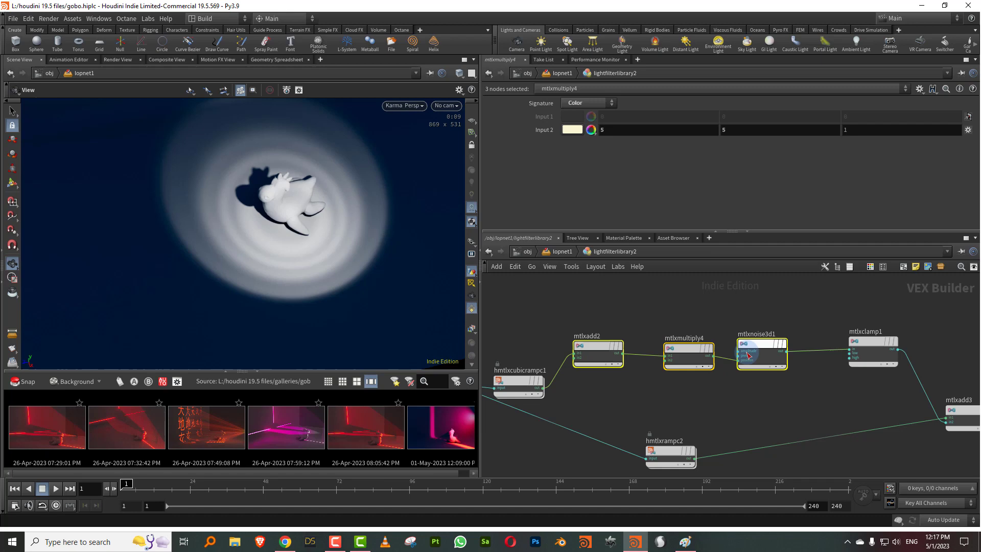
{"action": "left_click_drag", "start_coordinate": [747, 352], "coordinate": [756, 329]}
{"action": "key", "text": "Escape"}
{"action": "left_click", "coordinate": [745, 396]}
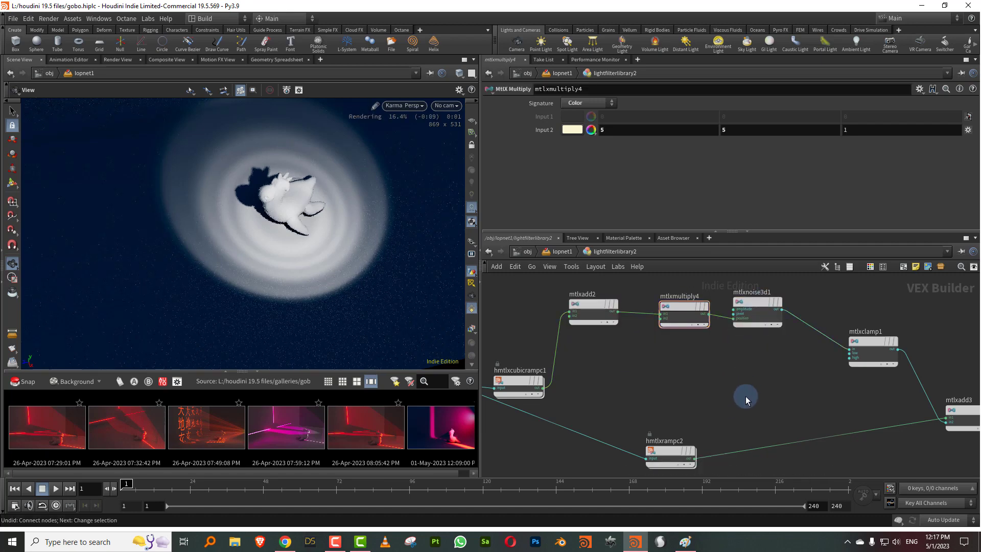
Insert a MtlX Multiply node between mtlxnoise3d1 and mtlxclamp1.
{"action": "key", "text": "Tab"}
{"action": "type", "text": "abs"}
{"action": "left_click", "coordinate": [847, 400]}
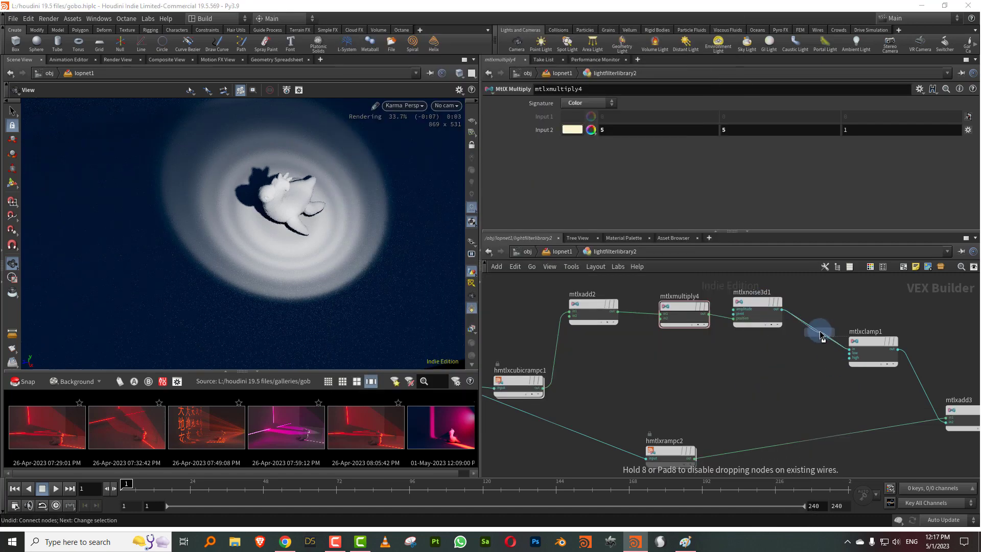
{"action": "left_click", "coordinate": [804, 359]}
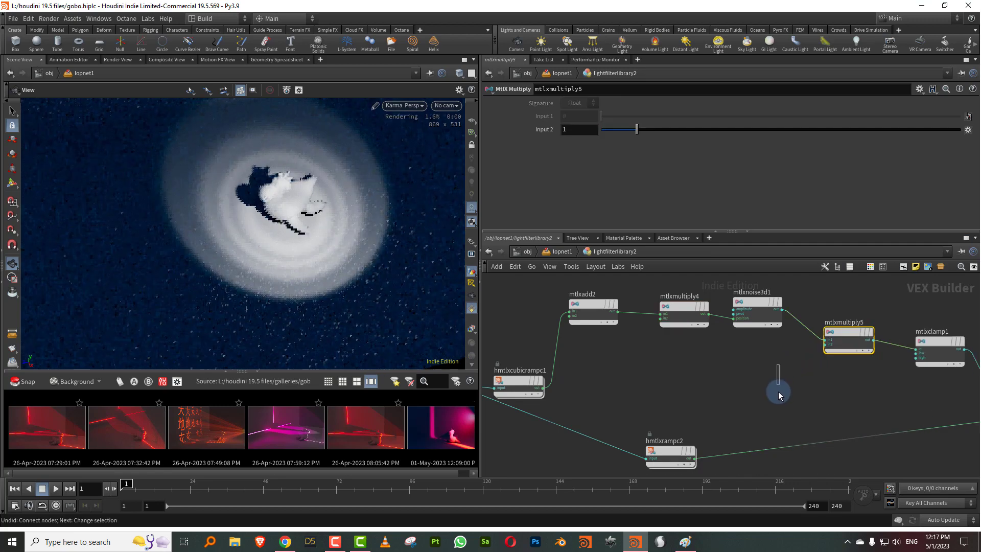
Space out hmtlxcubicrampc1 and mtlxinvert1, and add a MtlX Float Ramp node between the two branches, fed by mtlxinvert1's output.
{"action": "left_click_drag", "start_coordinate": [518, 377], "coordinate": [518, 354]}
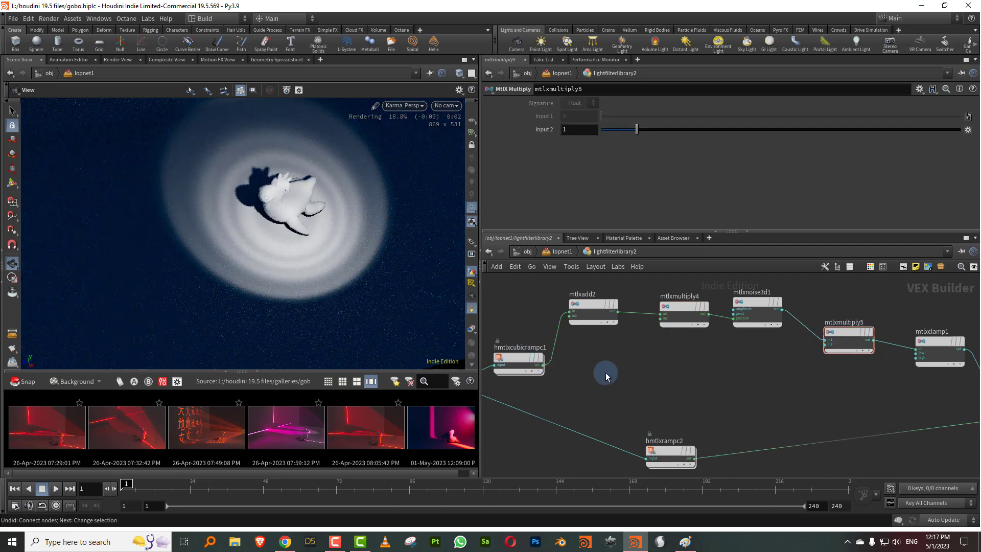
{"action": "middle_click_drag", "start_coordinate": [606, 377], "coordinate": [734, 350]}
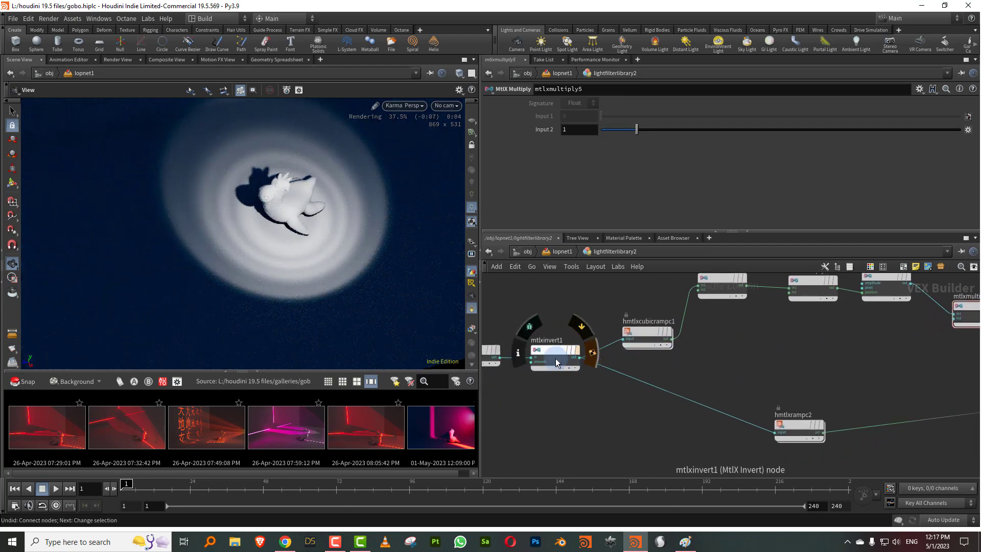
{"action": "left_click_drag", "start_coordinate": [557, 359], "coordinate": [562, 375]}
{"action": "key", "text": "Tab"}
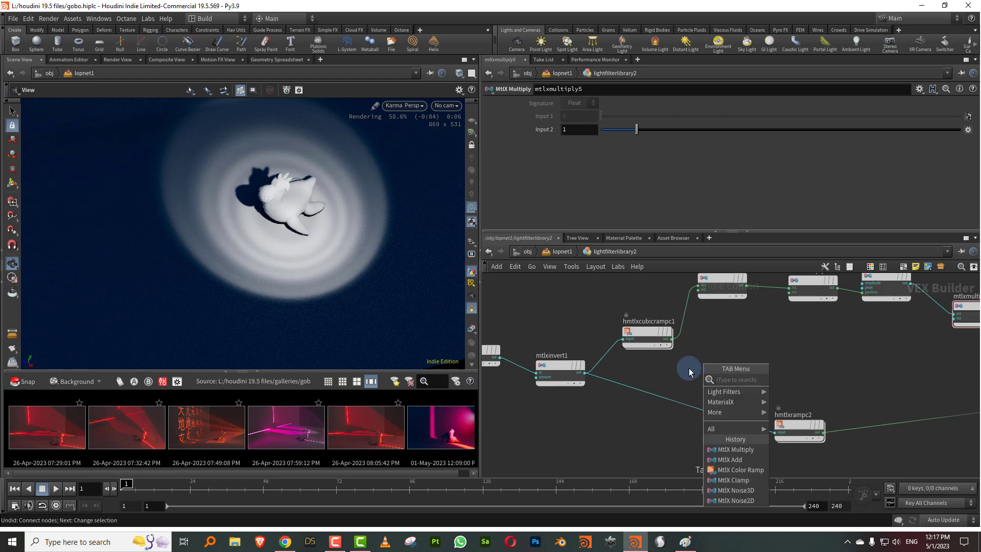
{"action": "type", "text": "ram"}
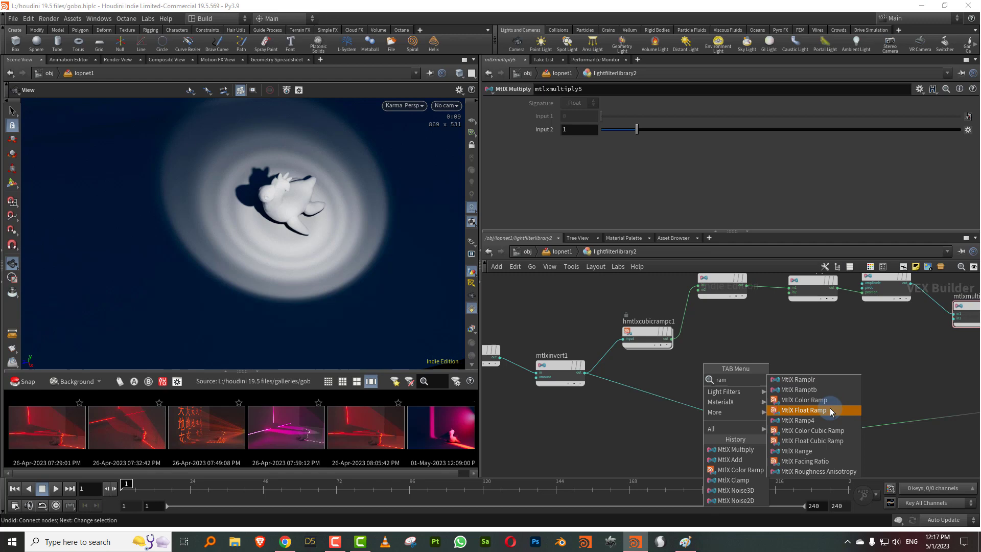
{"action": "left_click", "coordinate": [829, 412]}
{"action": "left_click", "coordinate": [799, 357]}
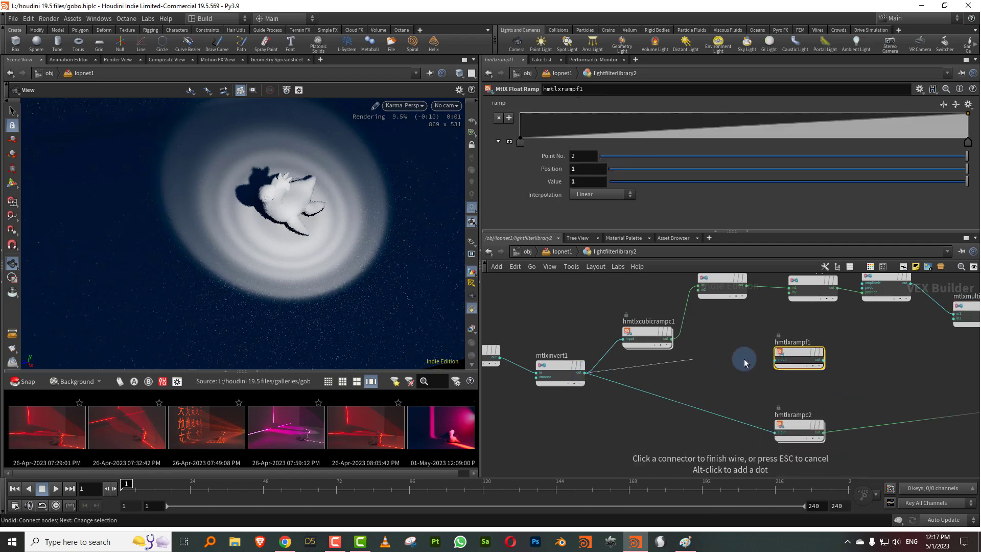
{"action": "left_click", "coordinate": [773, 360]}
Connect the output of hmtlxrampf1 to the second input of mtlxmultiply5.
{"action": "middle_click_drag", "start_coordinate": [867, 335], "coordinate": [727, 366]}
{"action": "left_click", "coordinate": [666, 378]}
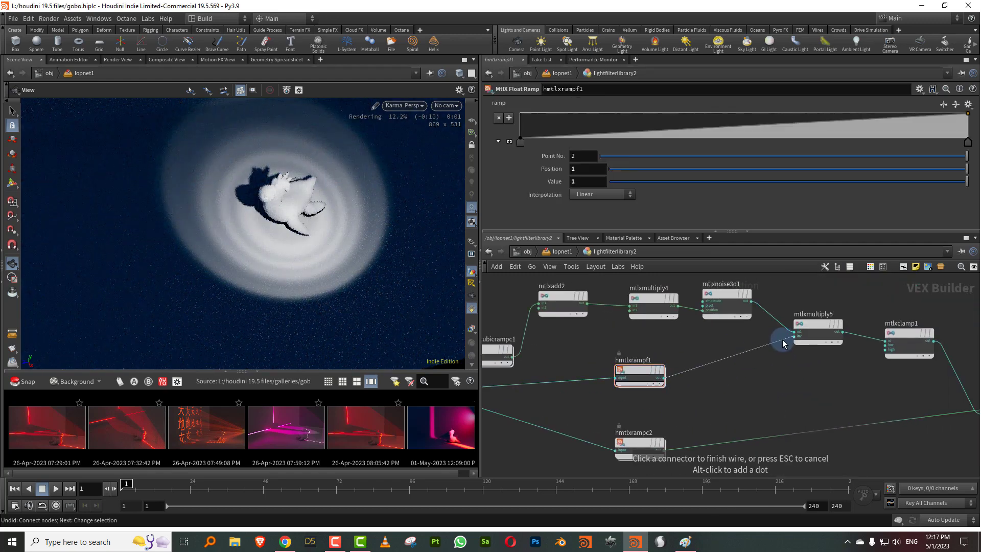
{"action": "left_click", "coordinate": [784, 339]}
{"action": "middle_click_drag", "start_coordinate": [761, 383], "coordinate": [586, 413]}
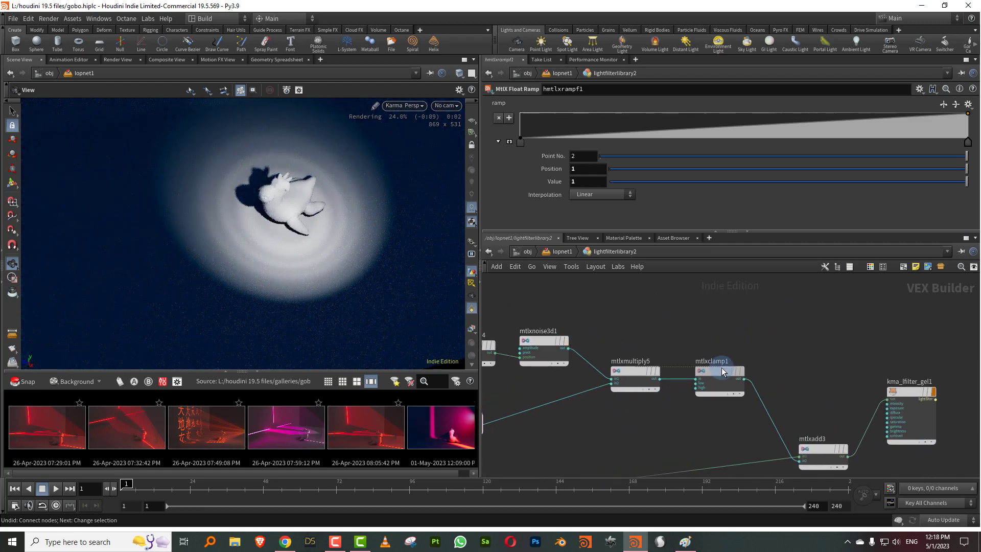
Wire mtlxclamp1 directly into the tint of kma_lfilter_gel1 and try adjusting the Pivot of mtlxnoise3d1, returning it to 0.
{"action": "middle_click_drag", "start_coordinate": [770, 346], "coordinate": [695, 318]}
{"action": "left_click", "coordinate": [667, 344]}
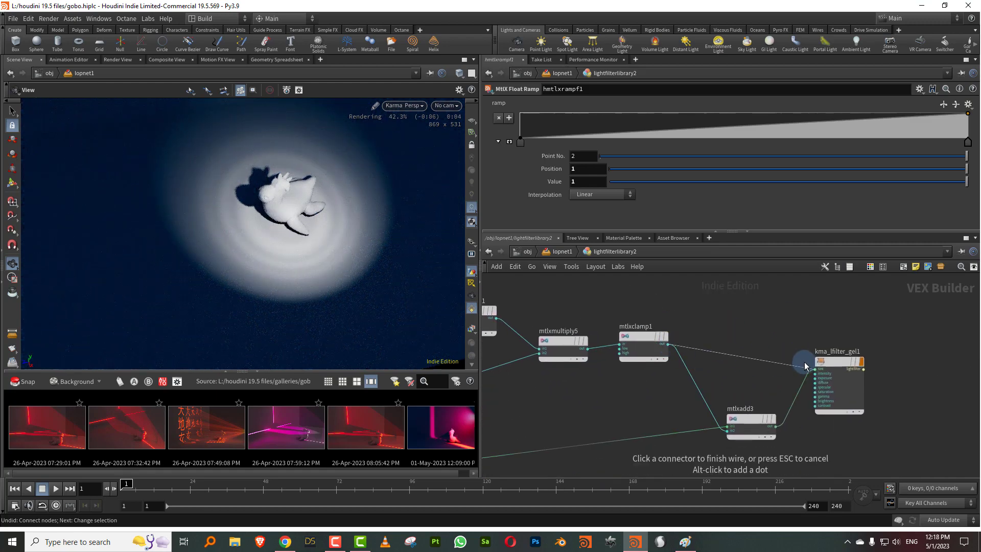
{"action": "left_click", "coordinate": [813, 367]}
{"action": "middle_click_drag", "start_coordinate": [620, 393], "coordinate": [695, 337]}
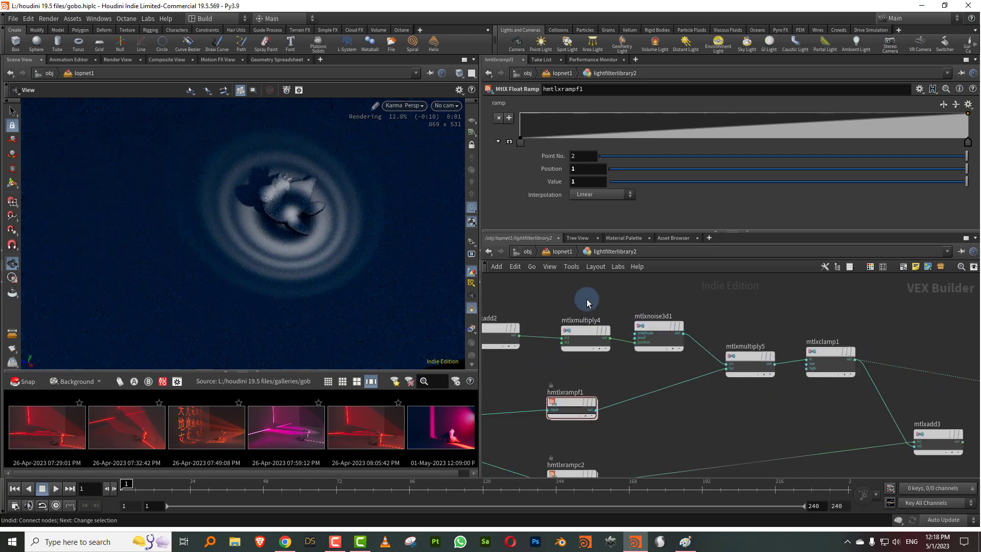
{"action": "left_click", "coordinate": [658, 327]}
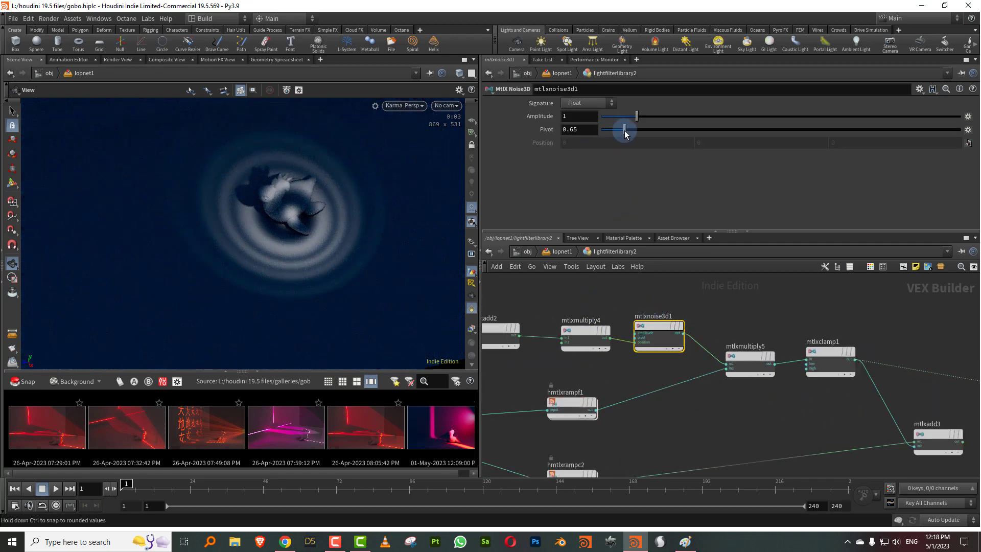
{"action": "left_click_drag", "start_coordinate": [625, 134], "coordinate": [580, 132]}
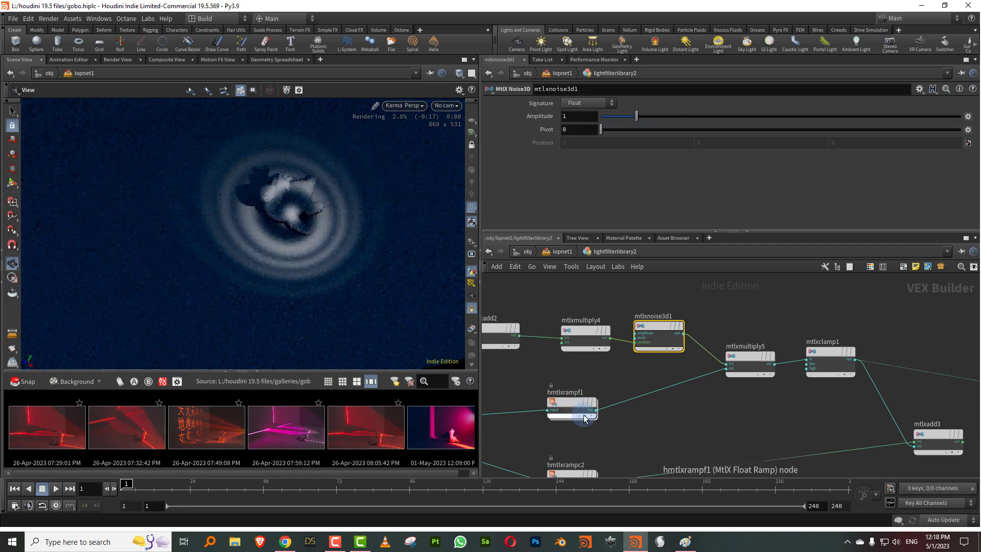
Wire the output of hmtlxrampf1 directly into the tint of kma_lfilter_gel1.
{"action": "left_click", "coordinate": [596, 409]}
{"action": "middle_click_drag", "start_coordinate": [835, 384], "coordinate": [635, 366]}
{"action": "left_click", "coordinate": [790, 362]}
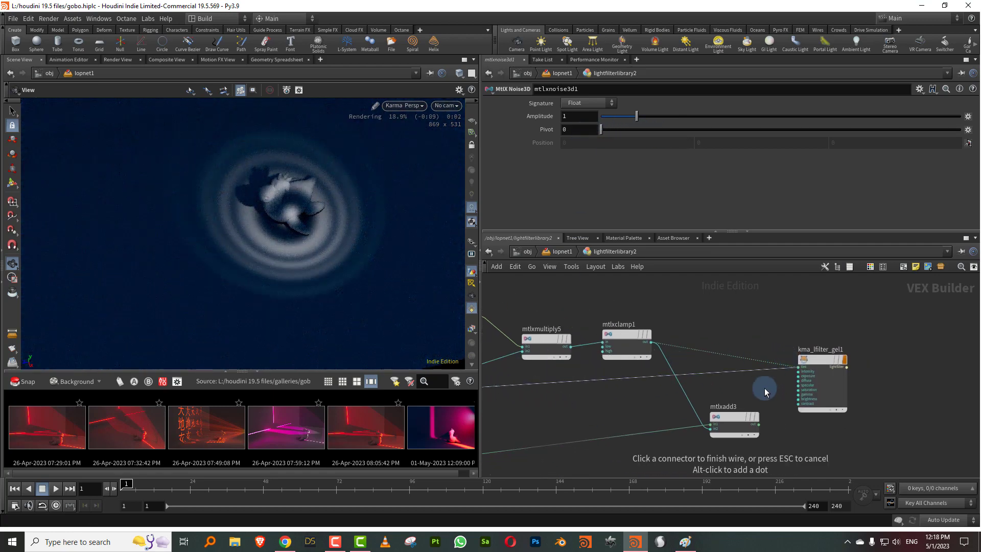
Reconnect the output of mtlxadd3 to the tint input of kma_lfilter_gel1.
{"action": "left_click", "coordinate": [765, 392]}
{"action": "left_click", "coordinate": [785, 429]}
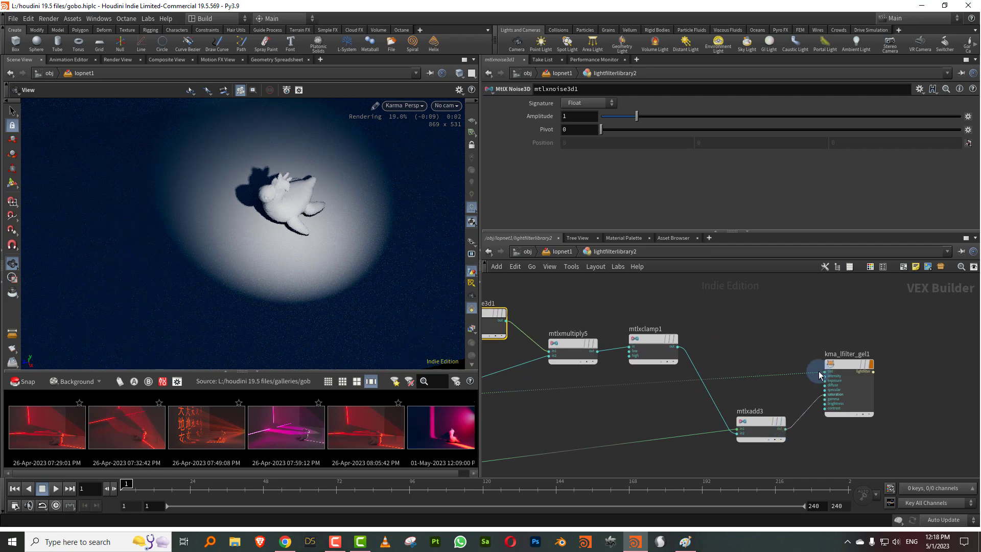
{"action": "left_click", "coordinate": [817, 370]}
Increase the Amplitude of mtlxnoise3d1 and set the second component of mtlxmultiply4's Input 2 to 5.8.
{"action": "middle_click_drag", "start_coordinate": [729, 341], "coordinate": [867, 382]}
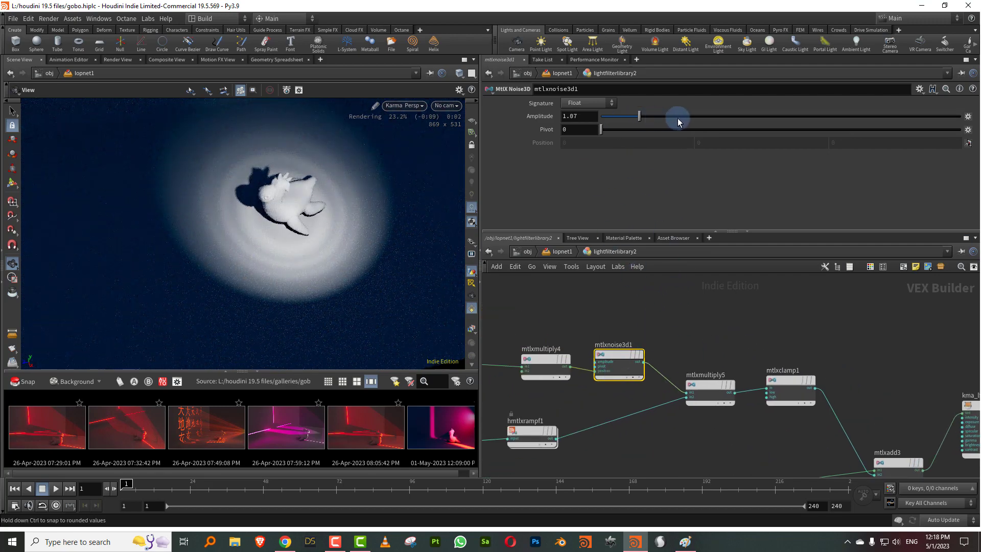
{"action": "left_click_drag", "start_coordinate": [677, 118], "coordinate": [698, 115]}
{"action": "left_click", "coordinate": [548, 357]}
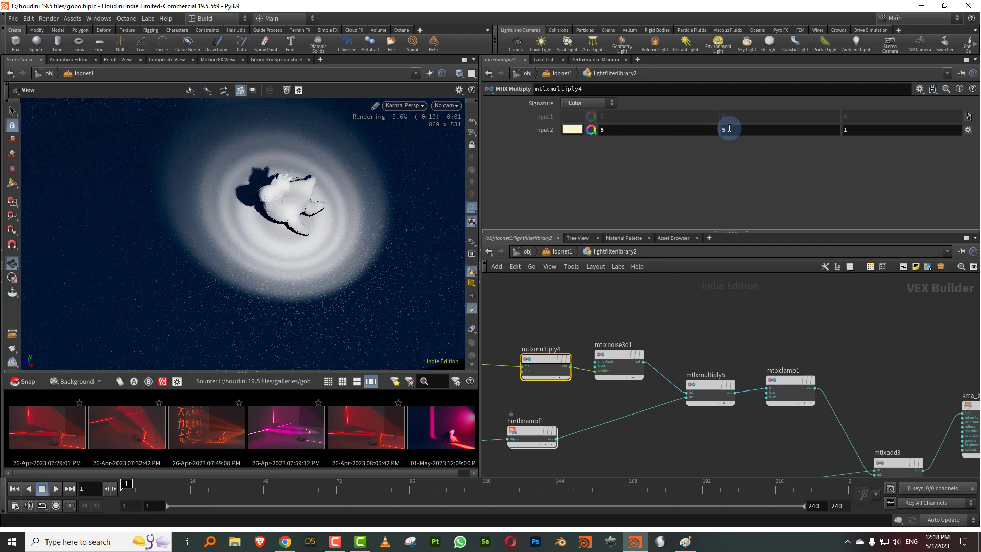
{"action": "middle_click_drag", "start_coordinate": [728, 129], "coordinate": [716, 157]}
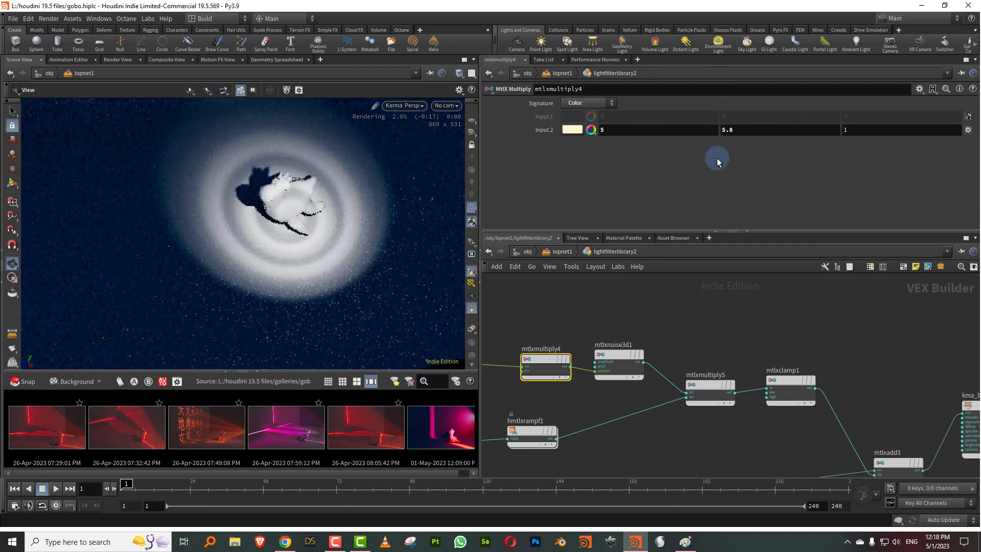
Set the first component of mtlxadd2's Input 2 to 1.6.
{"action": "middle_click_drag", "start_coordinate": [673, 286], "coordinate": [859, 270]}
{"action": "left_click", "coordinate": [645, 341]}
{"action": "middle_click_drag", "start_coordinate": [627, 131], "coordinate": [667, 130]}
{"action": "mouse_move", "coordinate": [307, 210]}
{"action": "left_mouse_down"}
{"action": "mouse_move", "coordinate": [332, 213]}
{"action": "mouse_move", "coordinate": [329, 231]}
{"action": "mouse_move", "coordinate": [317, 221]}
{"action": "left_mouse_up"}
{"action": "scroll", "coordinate": [667, 313], "scroll_direction": "down", "scroll_amount": 3}
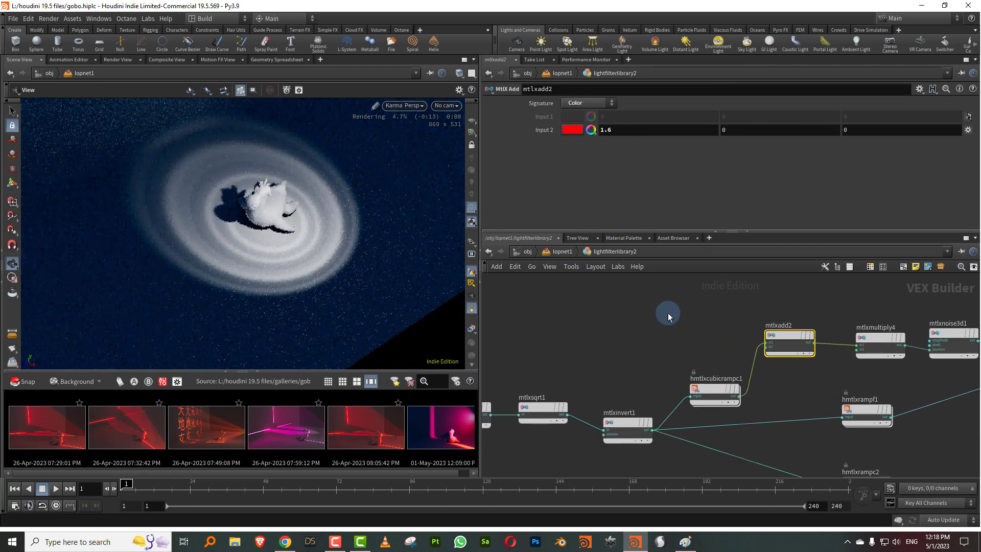
Set the Value of mtlxconstant2, which feeds kma_light_projection2, to 0.71.
{"action": "middle_click_drag", "start_coordinate": [667, 313], "coordinate": [886, 298]}
{"action": "middle_click_drag", "start_coordinate": [614, 304], "coordinate": [657, 304]}
{"action": "scroll", "coordinate": [656, 304], "scroll_direction": "up", "scroll_amount": 3}
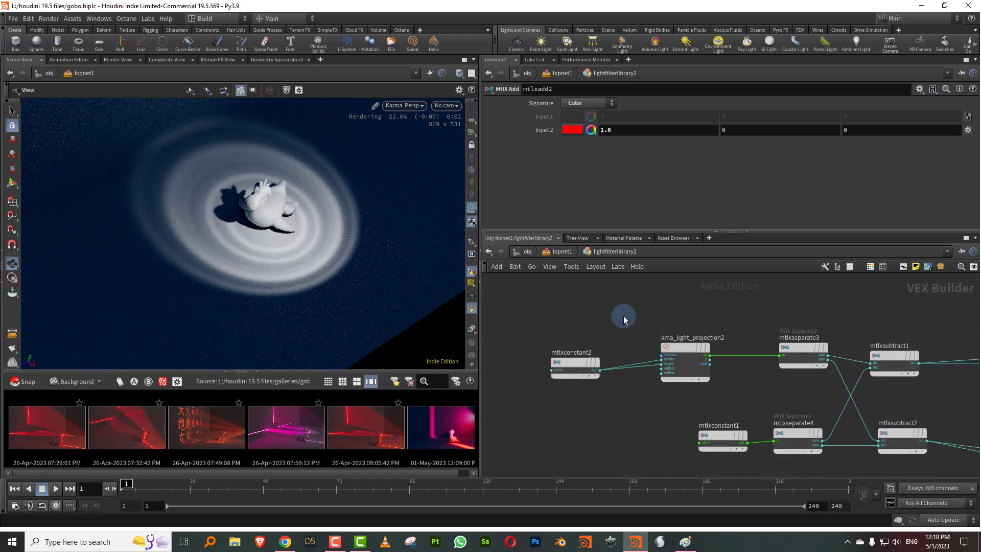
{"action": "left_click", "coordinate": [576, 365]}
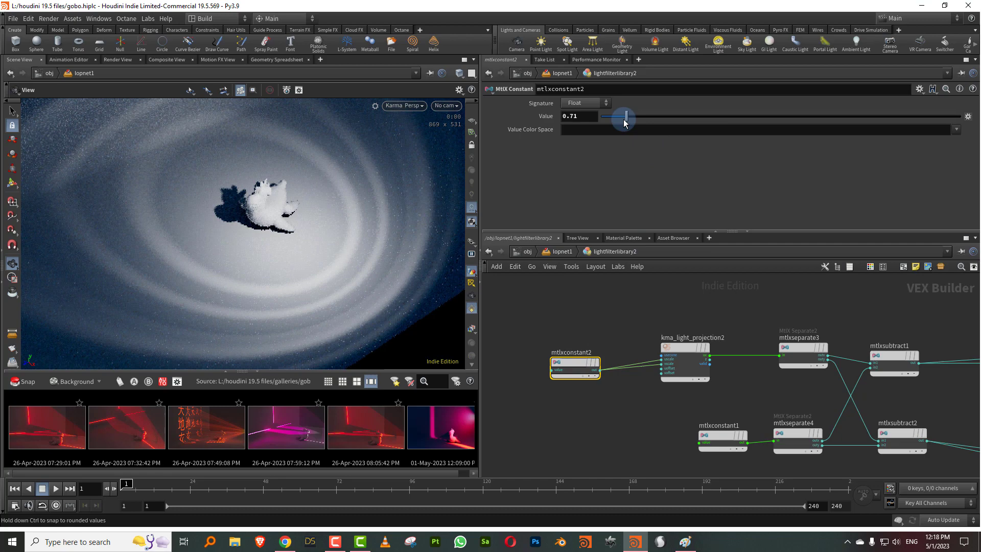
{"action": "left_click_drag", "start_coordinate": [624, 122], "coordinate": [624, 121]}
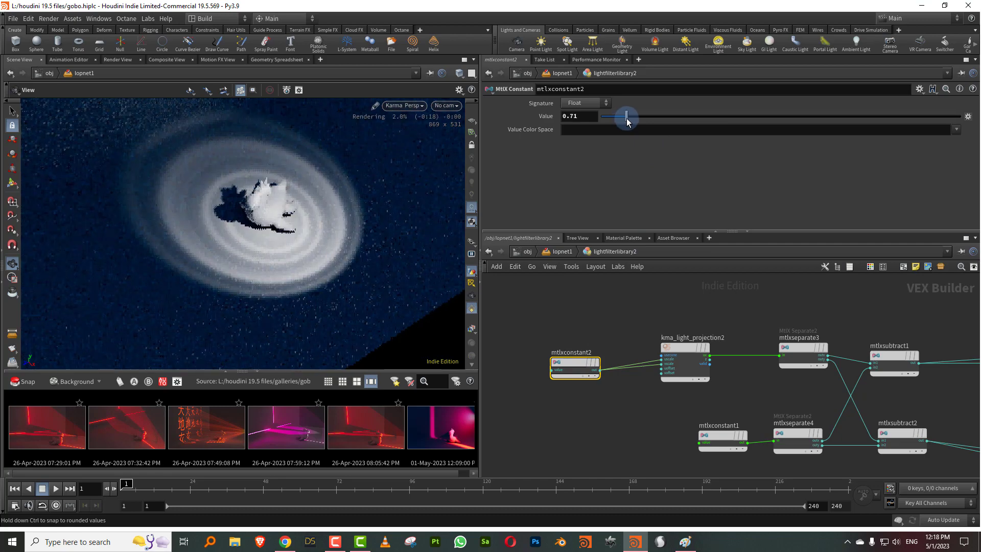
Move kma_lfilter_gel1 farther away from mtlxadd3 to make room for nodes between them.
{"action": "middle_click_drag", "start_coordinate": [851, 306], "coordinate": [732, 308]}
{"action": "scroll", "coordinate": [731, 307], "scroll_direction": "down", "scroll_amount": 4}
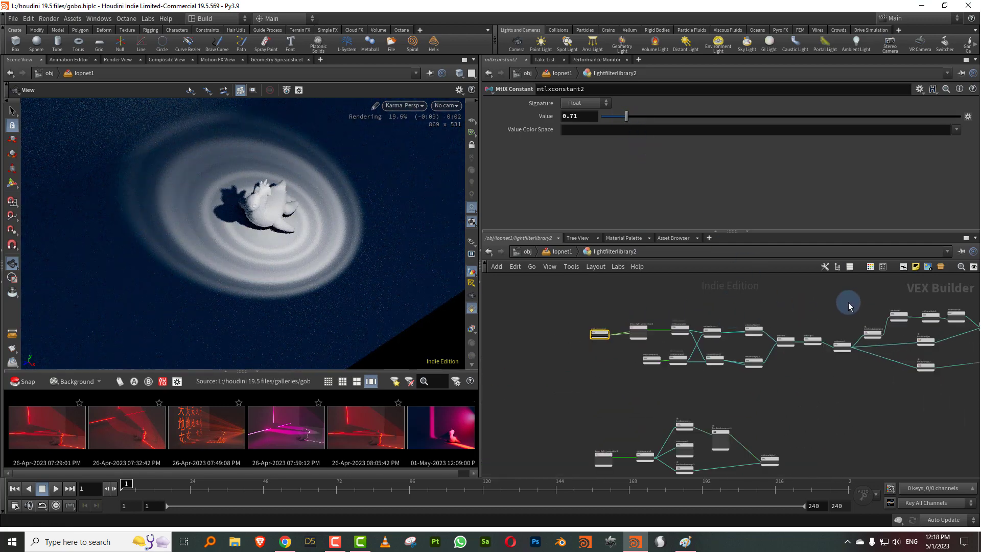
{"action": "middle_click_drag", "start_coordinate": [849, 307], "coordinate": [691, 313]}
{"action": "middle_click_drag", "start_coordinate": [919, 369], "coordinate": [782, 376]}
{"action": "scroll", "coordinate": [783, 375], "scroll_direction": "up", "scroll_amount": 3}
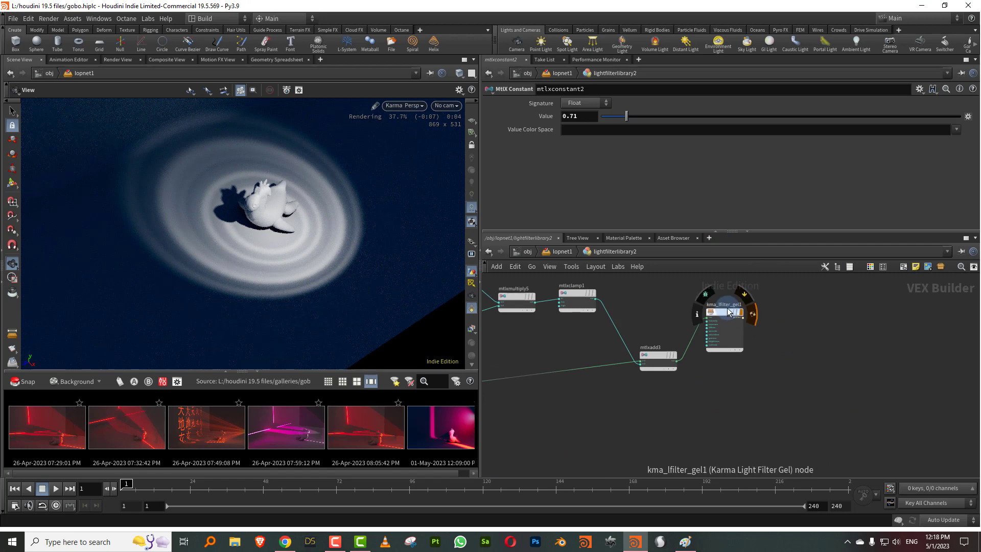
{"action": "left_click_drag", "start_coordinate": [730, 311], "coordinate": [816, 320]}
{"action": "scroll", "coordinate": [723, 357], "scroll_direction": "up", "scroll_amount": 3}
{"action": "left_click_drag", "start_coordinate": [613, 354], "coordinate": [611, 324]}
{"action": "middle_click_drag", "start_coordinate": [664, 342], "coordinate": [658, 369]}
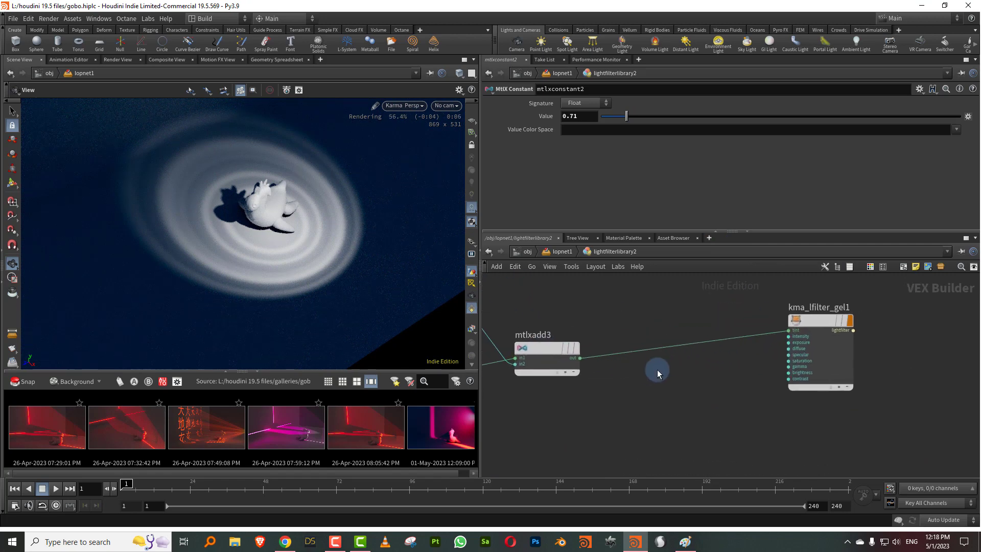
Insert a MtlX Separate Color 3 node on the wire between mtlxadd3 and kma_lfilter_gel1.
{"action": "key", "text": "Tab"}
{"action": "type", "text": "sep"}
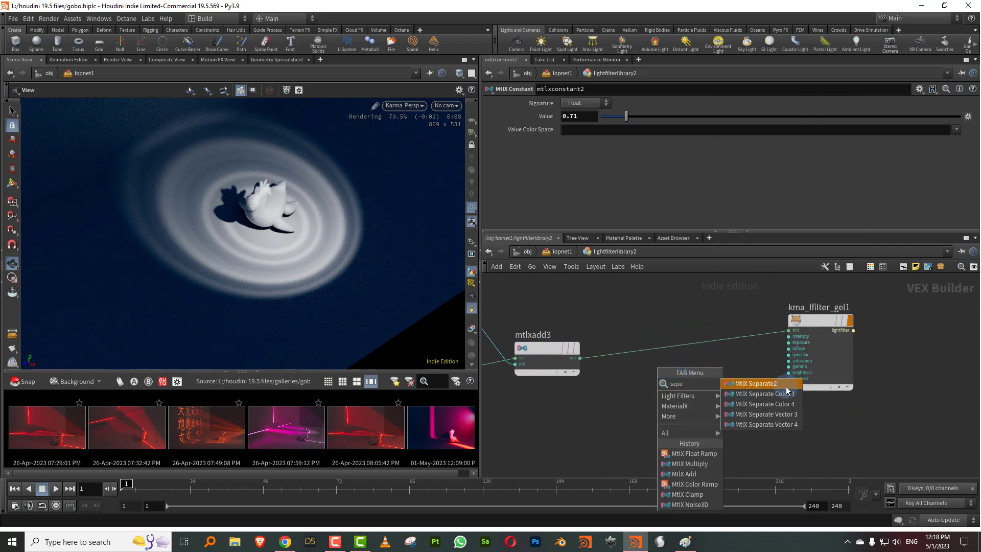
{"action": "left_click", "coordinate": [791, 397]}
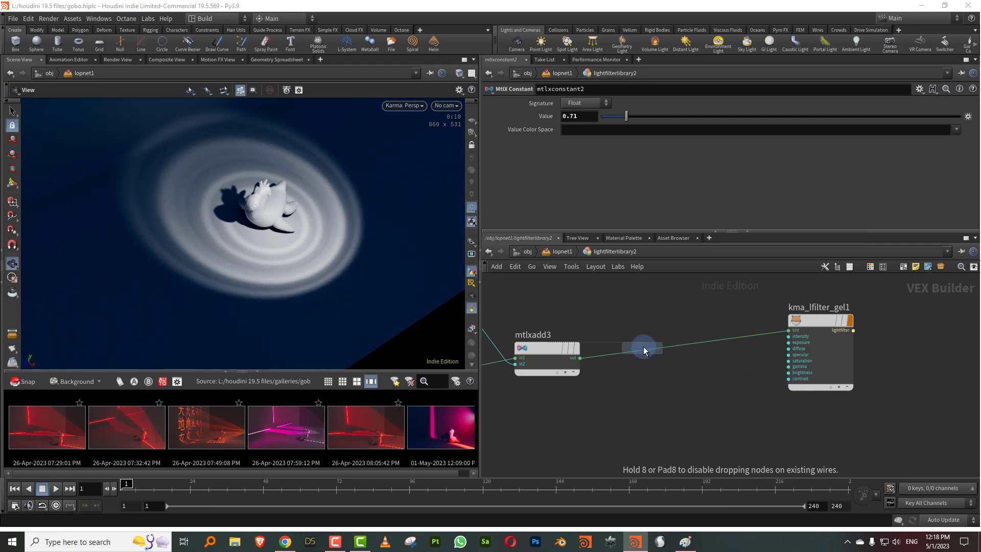
{"action": "left_click", "coordinate": [643, 348]}
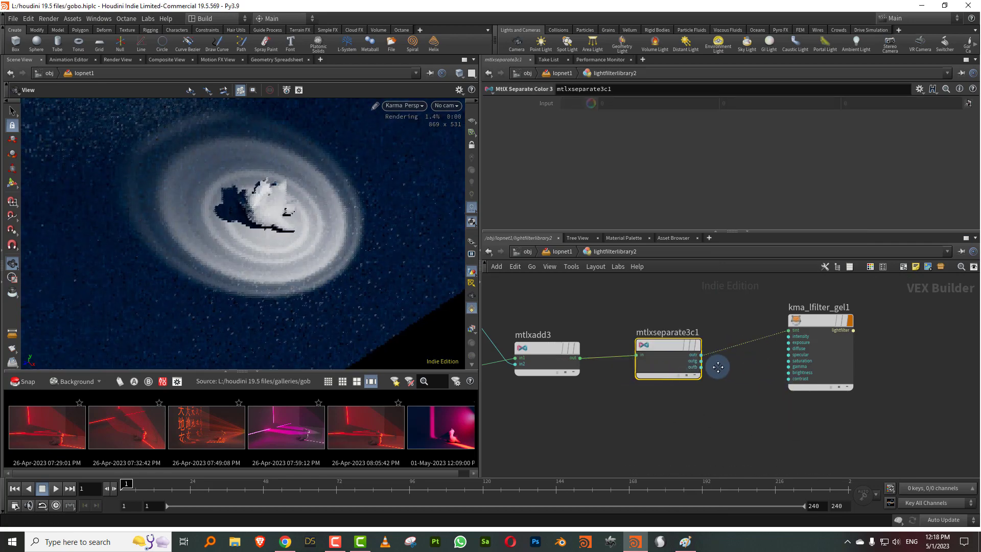
Insert a MtlX Color Cubic Ramp node between the first output of mtlxseparate3c1 and the tint of kma_lfilter_gel1.
{"action": "key", "text": "Tab"}
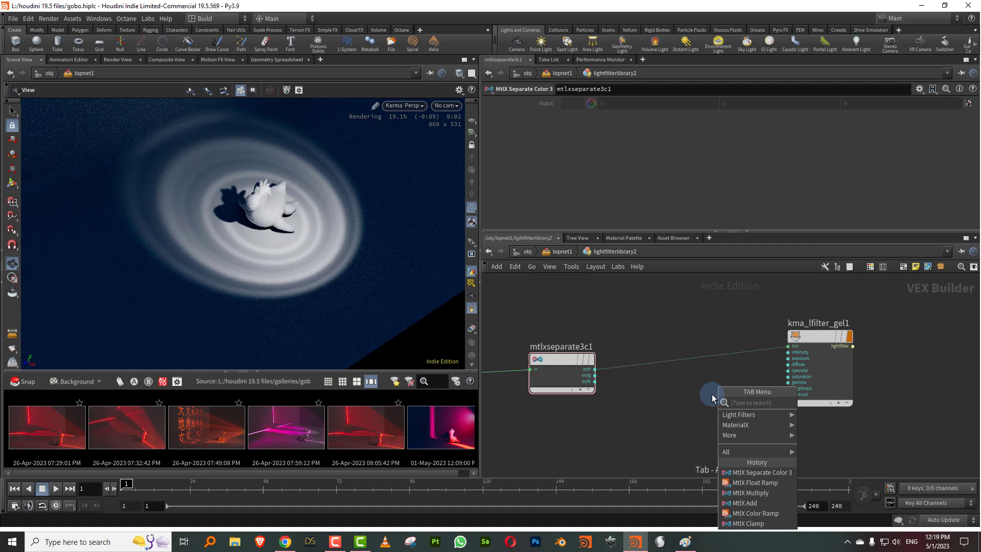
{"action": "type", "text": "colorra"}
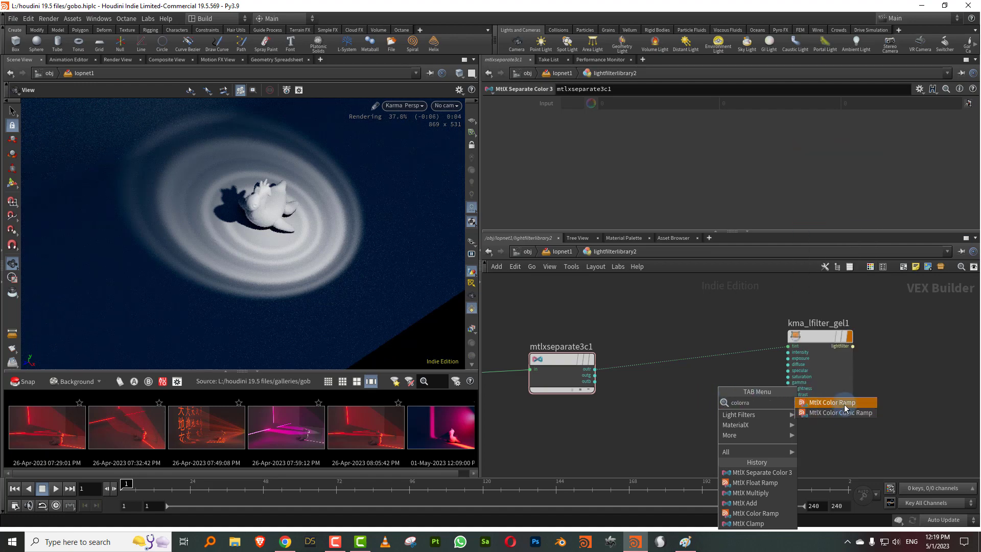
{"action": "left_click", "coordinate": [845, 412]}
Apply the Infra-Red preset to the hmtlxcubicrampc2 ramp and set its first point's color to black.
{"action": "left_click", "coordinate": [968, 103]}
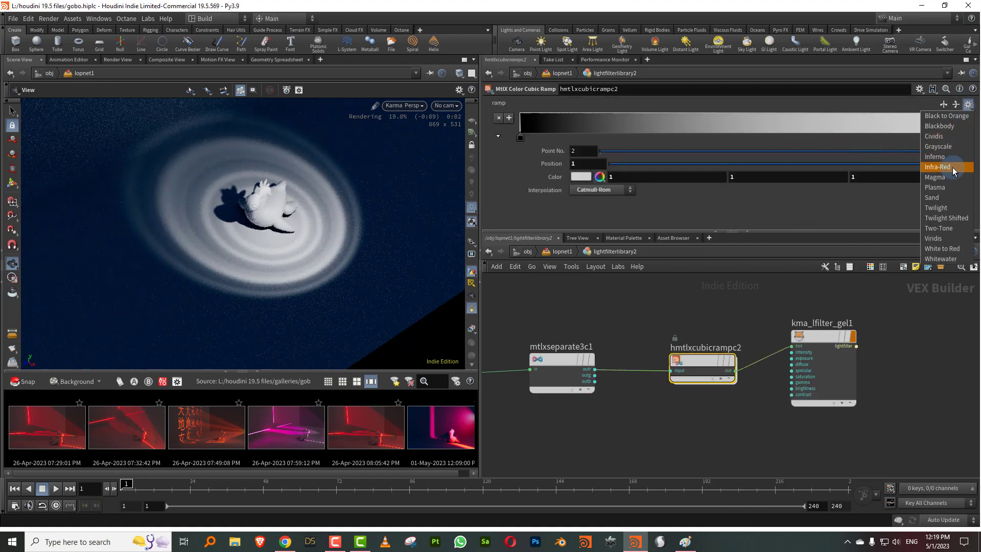
{"action": "left_click", "coordinate": [949, 168]}
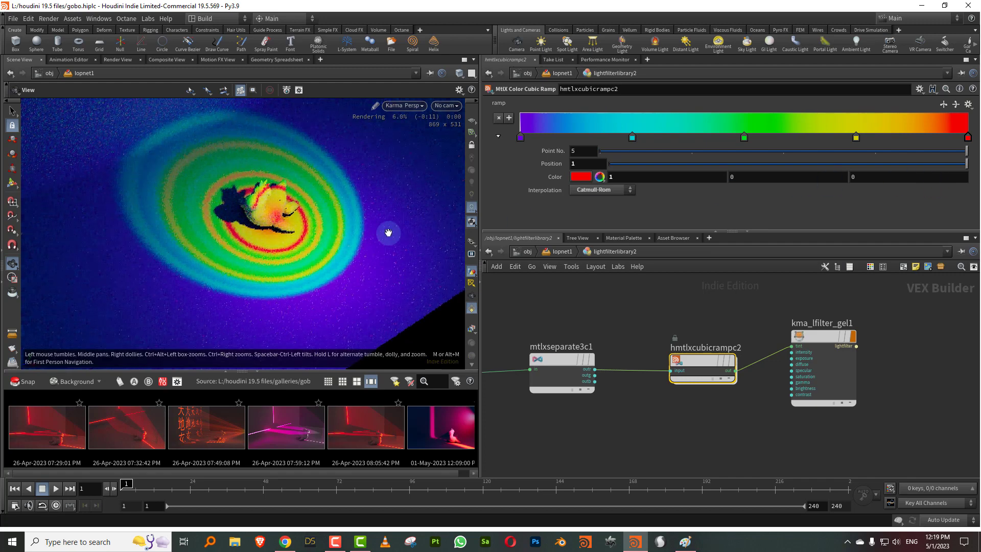
{"action": "left_click", "coordinate": [520, 137]}
{"action": "double_click", "coordinate": [520, 137]}
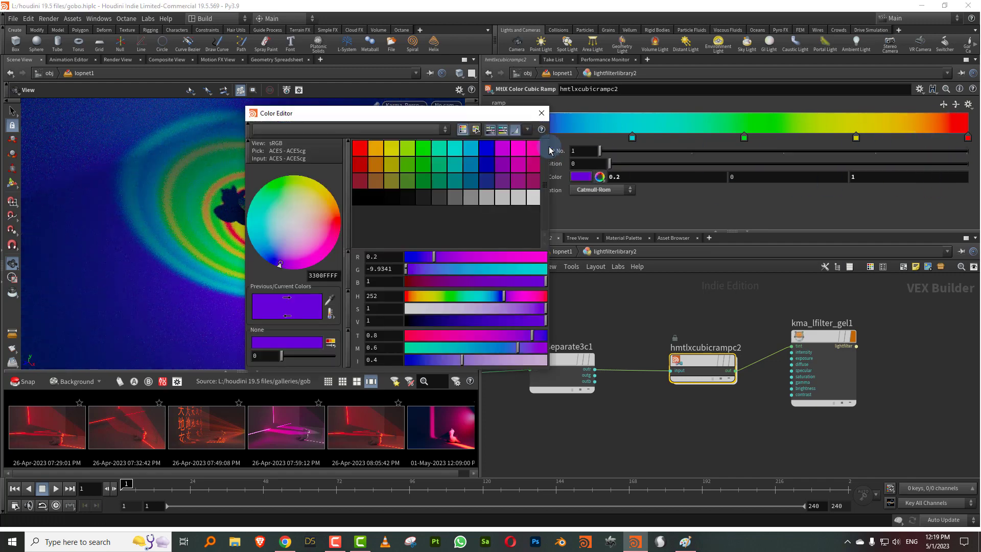
{"action": "left_click_drag", "start_coordinate": [398, 322], "coordinate": [392, 317]}
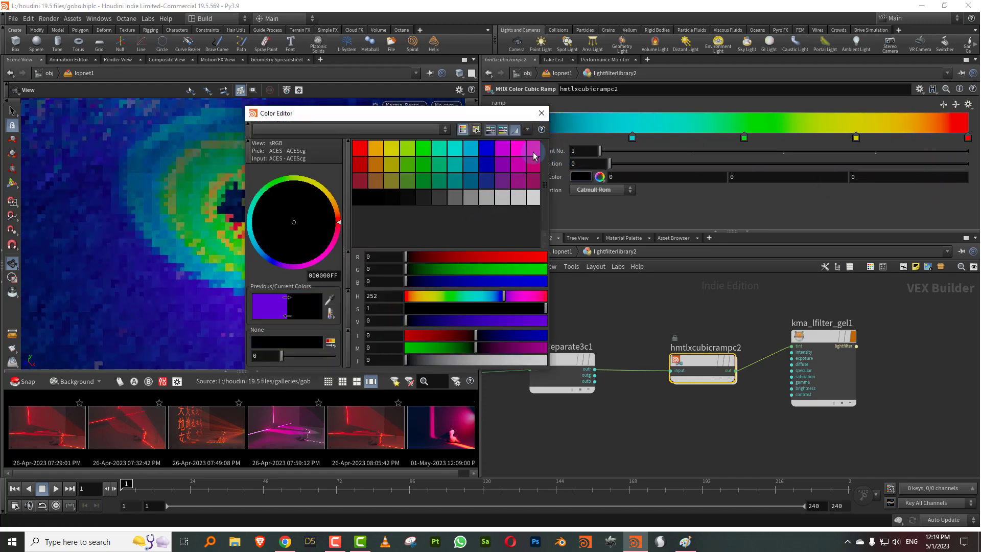
{"action": "left_click", "coordinate": [541, 113]}
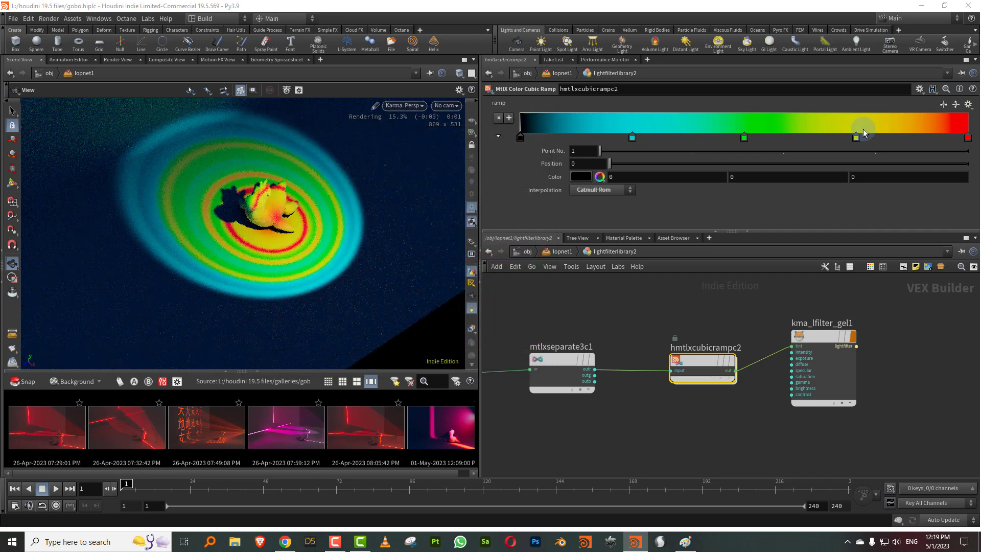
Try the Twilight and Twilight Shifted presets on the hmtlxcubicrampc2 ramp.
{"action": "left_click", "coordinate": [967, 106]}
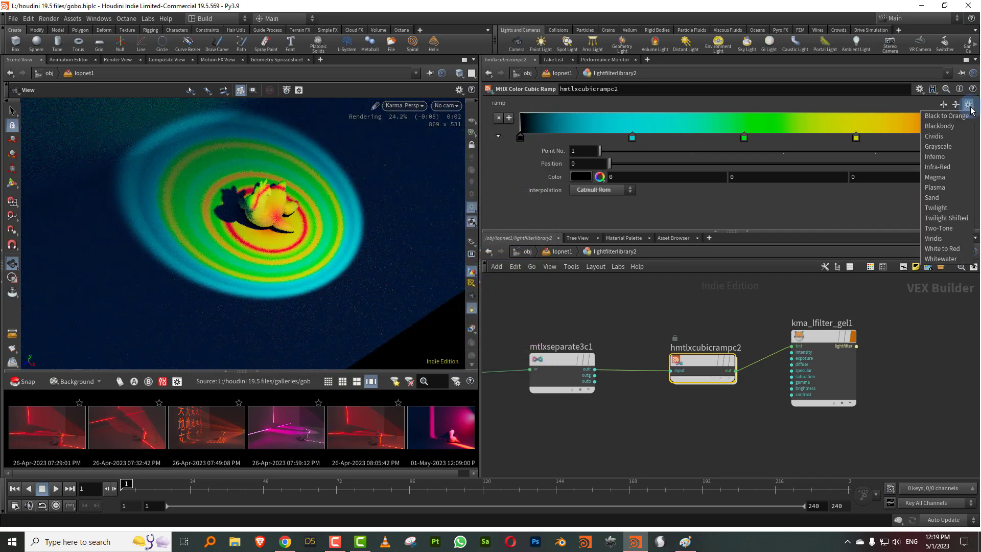
{"action": "left_click", "coordinate": [946, 210]}
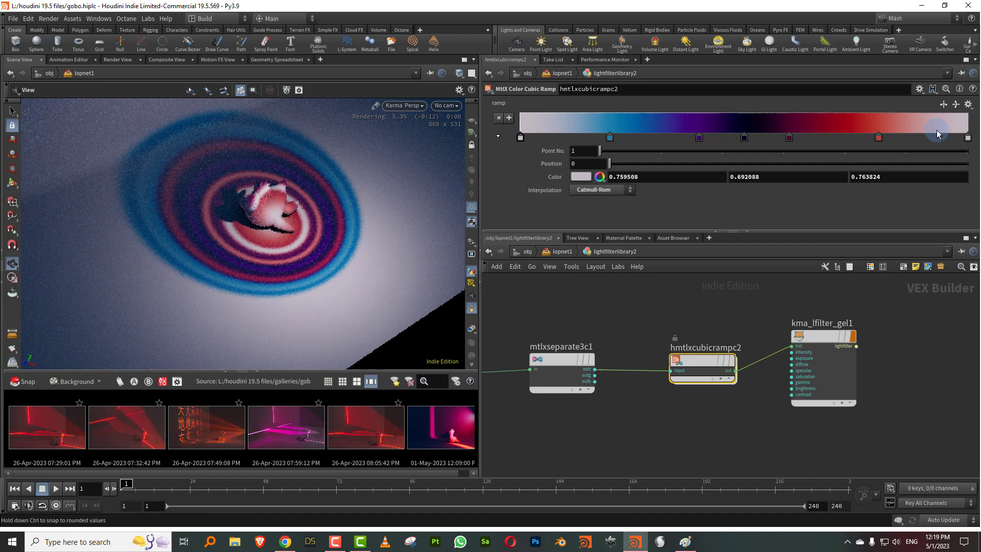
{"action": "left_click", "coordinate": [968, 106]}
{"action": "left_click", "coordinate": [946, 215]}
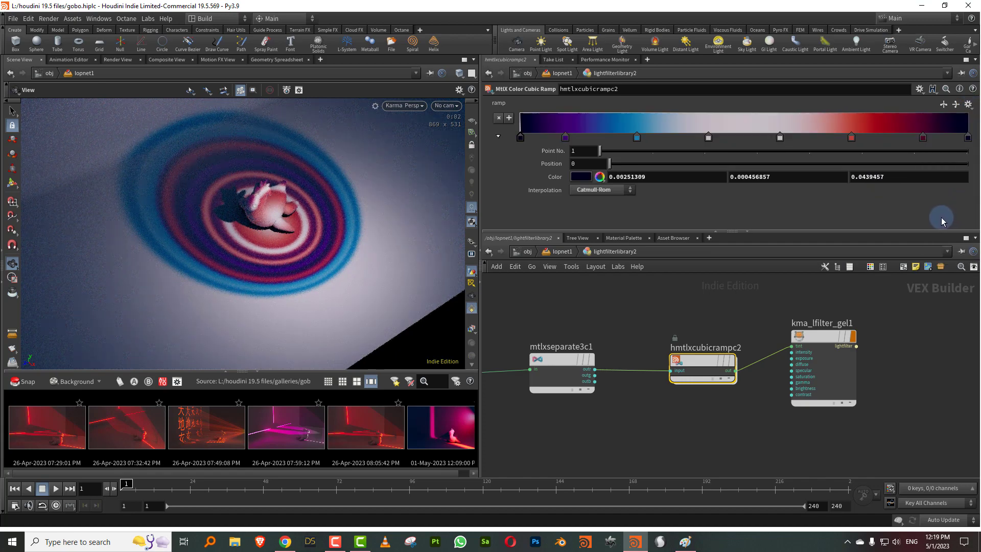
Apply the Black to Orange preset to the hmtlxcubicrampc2 ramp.
{"action": "left_click", "coordinate": [968, 104]}
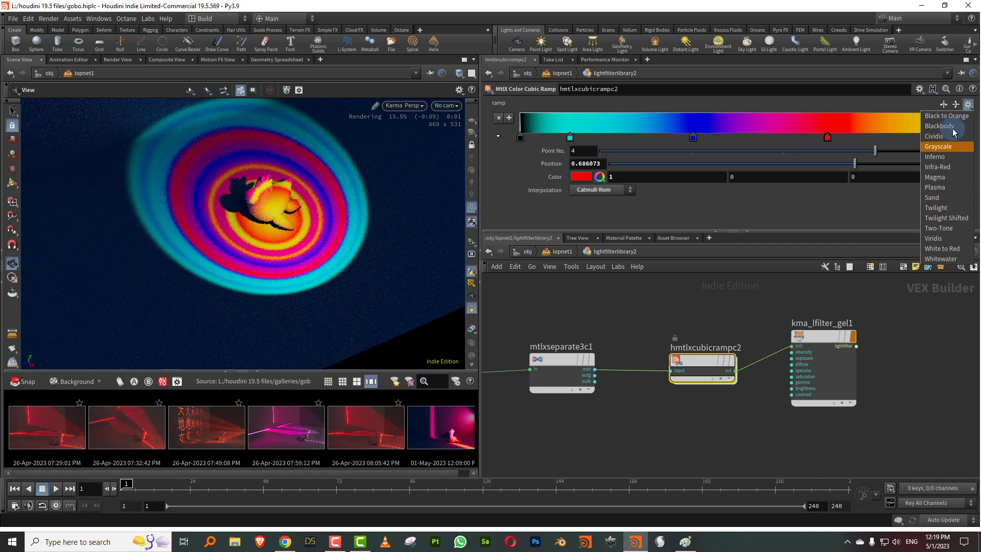
{"action": "left_click", "coordinate": [954, 118]}
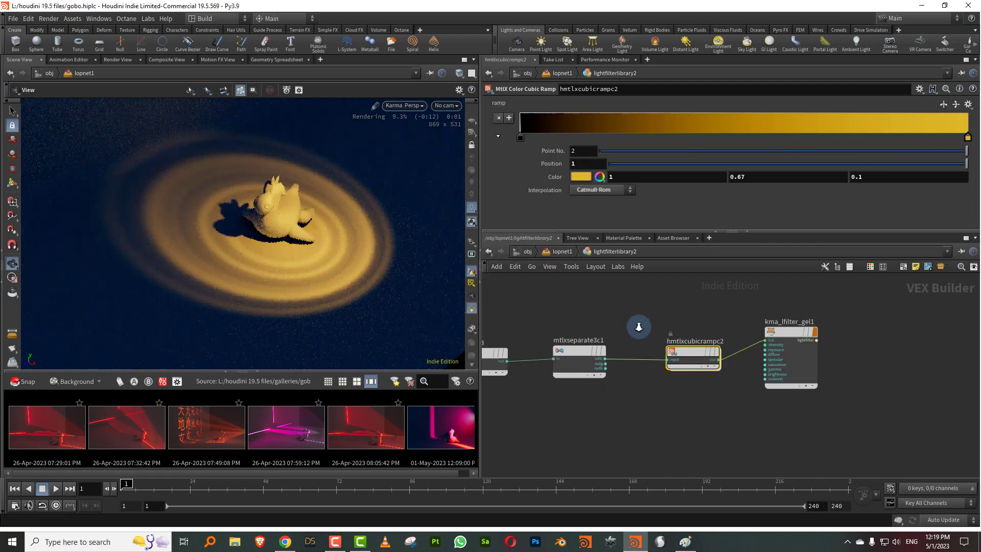
Try orthographic projection on kma_light_projection2 while adjusting the mtlxconstant2 value, and turn orthographic projection off again.
{"action": "scroll", "coordinate": [659, 311], "scroll_direction": "down", "scroll_amount": 6}
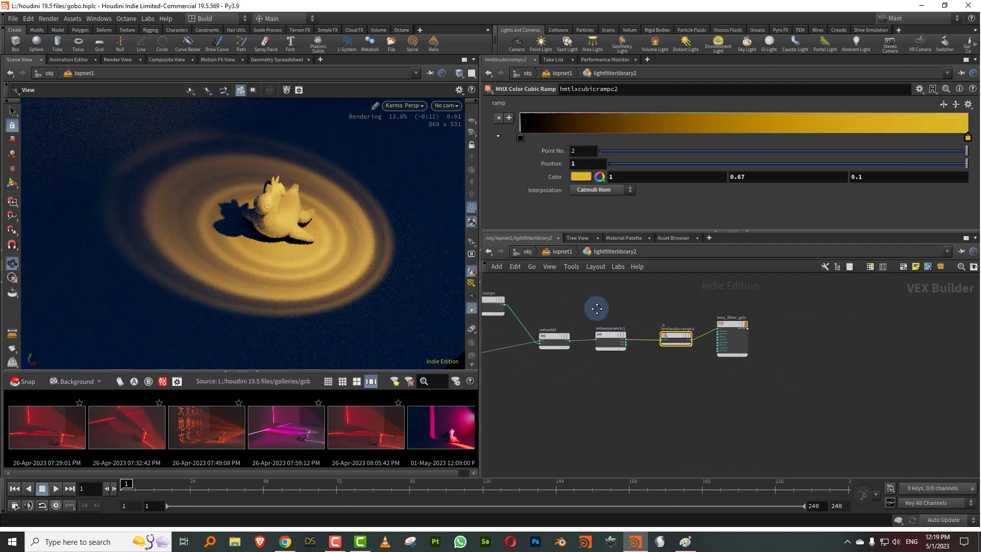
{"action": "middle_click_drag", "start_coordinate": [592, 370], "coordinate": [848, 428]}
{"action": "scroll", "coordinate": [632, 344], "scroll_direction": "up", "scroll_amount": 6}
{"action": "left_click", "coordinate": [597, 335]}
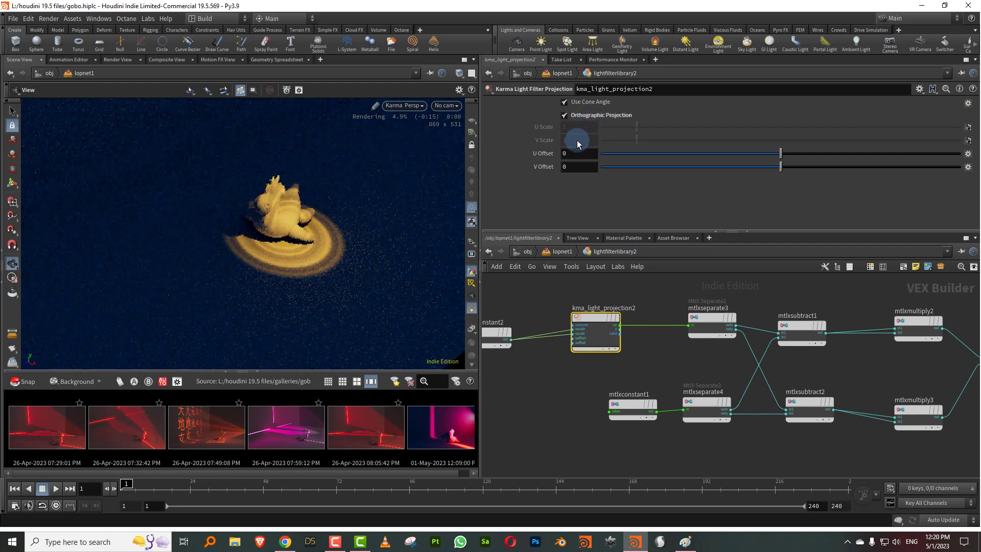
{"action": "left_click", "coordinate": [497, 335]}
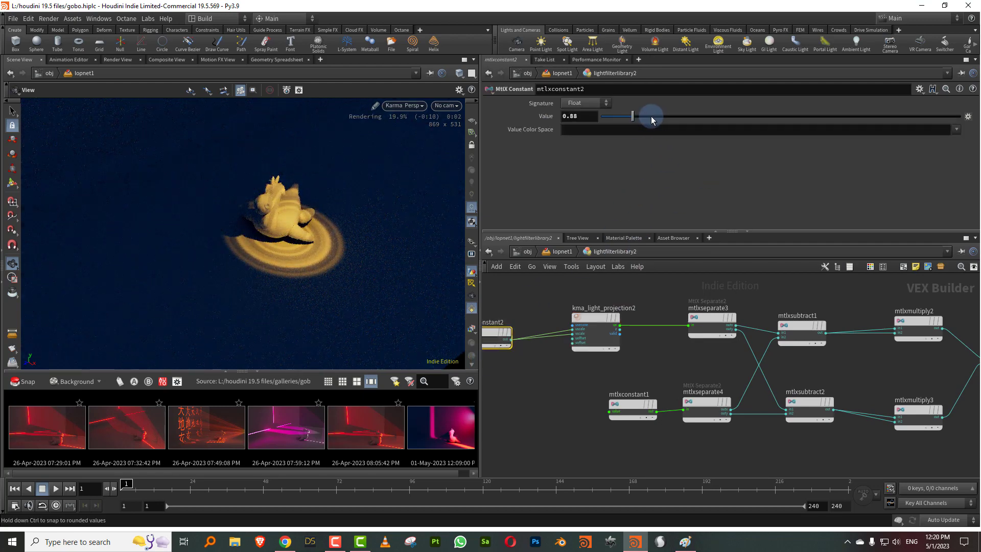
{"action": "mouse_move", "coordinate": [650, 115]}
{"action": "left_mouse_down"}
{"action": "mouse_move", "coordinate": [673, 119]}
{"action": "mouse_move", "coordinate": [629, 119]}
{"action": "mouse_move", "coordinate": [652, 120]}
{"action": "left_mouse_up"}
{"action": "left_click", "coordinate": [592, 341]}
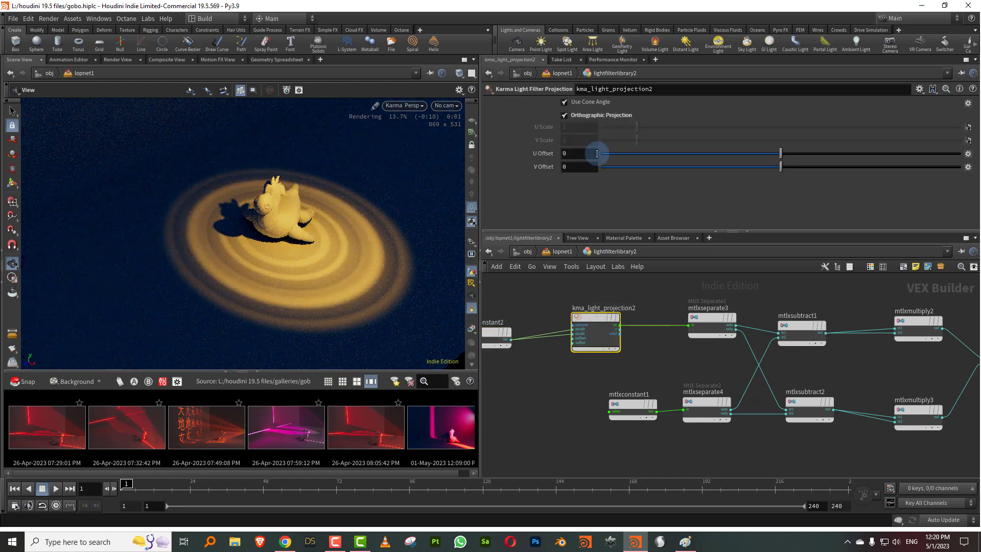
{"action": "left_click", "coordinate": [593, 118]}
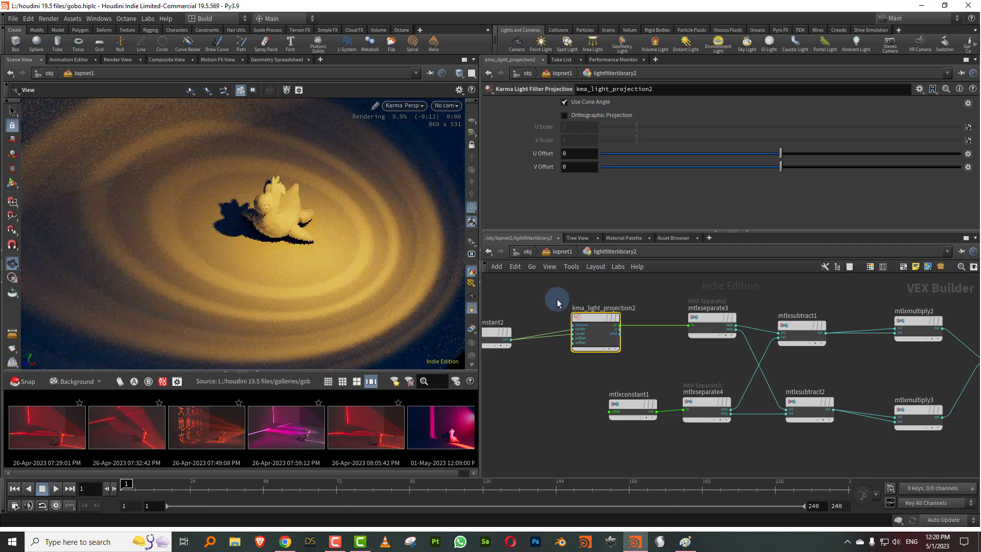
Set the mtlxconstant2 value to 0.87 and offset kma_light_projection2 by -0.001 in U and 0.007 in V.
{"action": "left_click", "coordinate": [497, 336]}
{"action": "left_click_drag", "start_coordinate": [635, 123], "coordinate": [630, 121]}
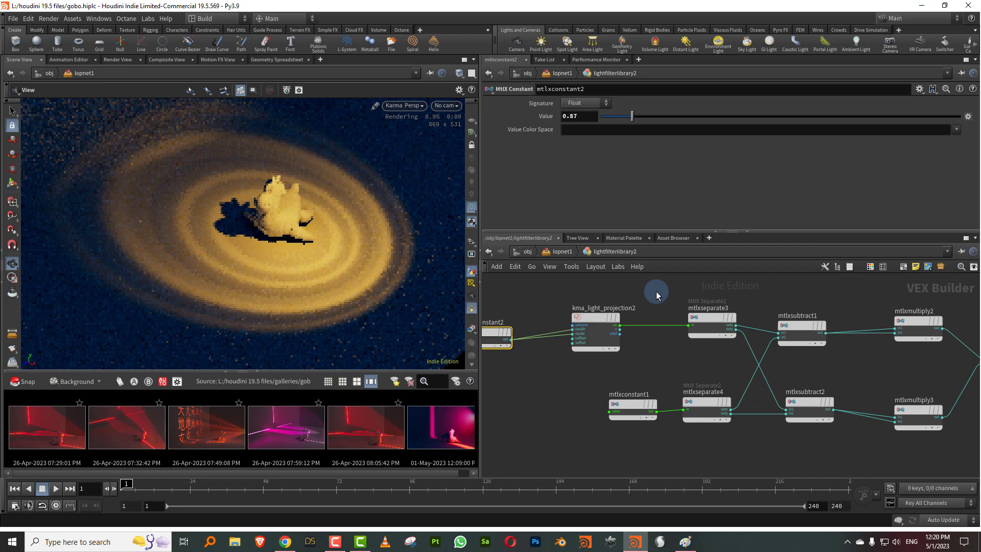
{"action": "left_click", "coordinate": [610, 318]}
{"action": "left_click_drag", "start_coordinate": [780, 156], "coordinate": [810, 166]}
{"action": "left_click_drag", "start_coordinate": [701, 168], "coordinate": [764, 169]}
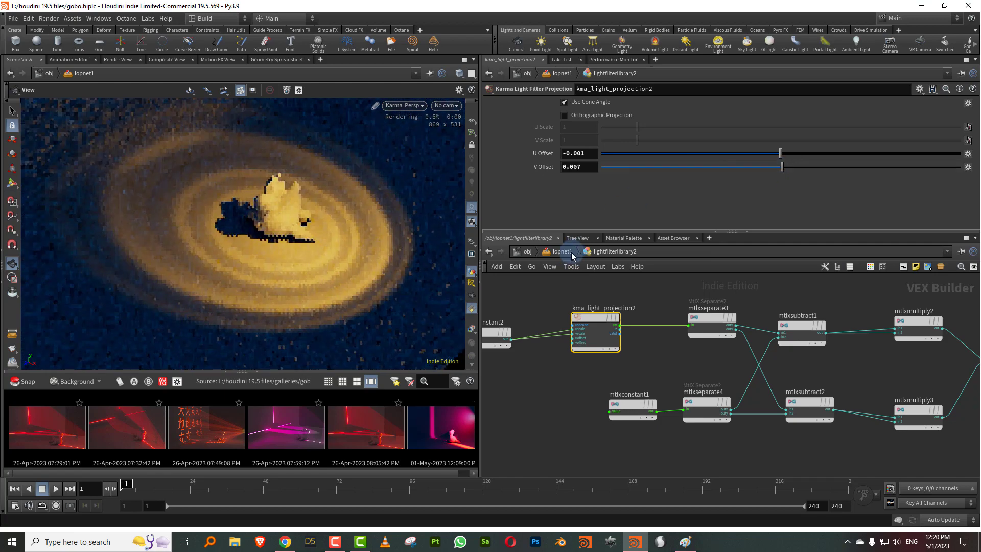
Return to lopnet1, select light4 and adjust its placement with the light handles in the scene view.
{"action": "left_click", "coordinate": [567, 252]}
{"action": "left_click_drag", "start_coordinate": [571, 395], "coordinate": [624, 429]}
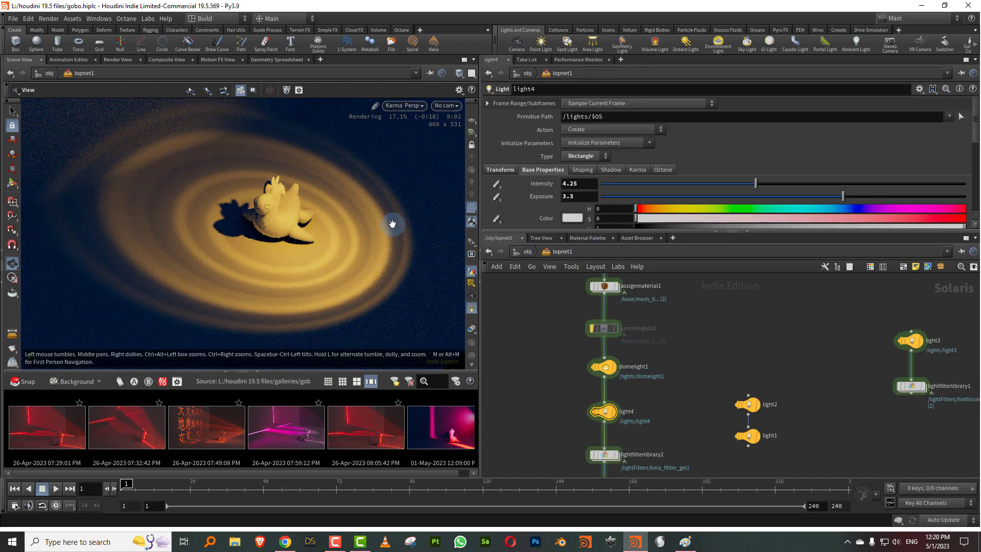
{"action": "key", "text": "Return"}
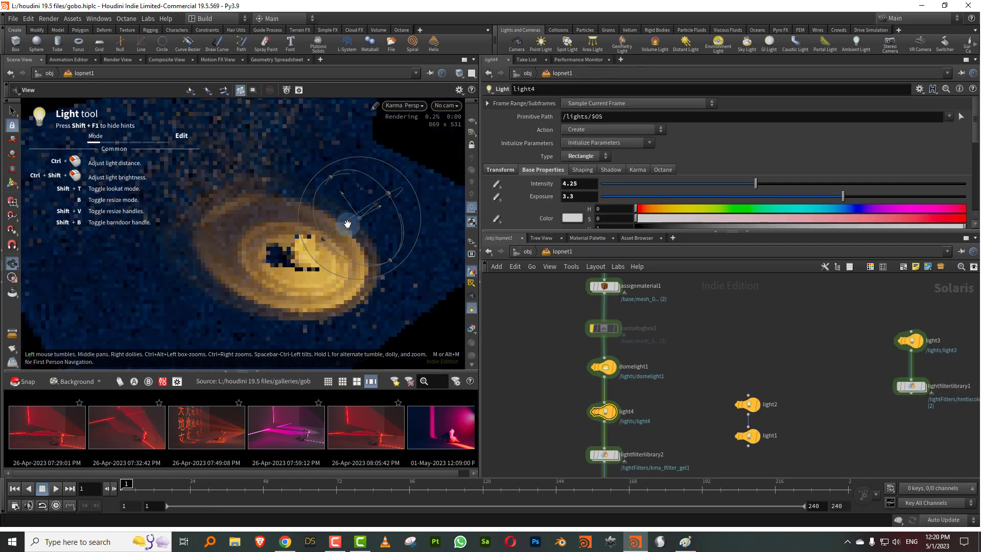
{"action": "left_click_drag", "start_coordinate": [393, 203], "coordinate": [393, 233]}
{"action": "key", "text": "Escape"}
Enable color temperature on light4 and set it to 1794.97.
{"action": "left_click_drag", "start_coordinate": [594, 232], "coordinate": [591, 327]}
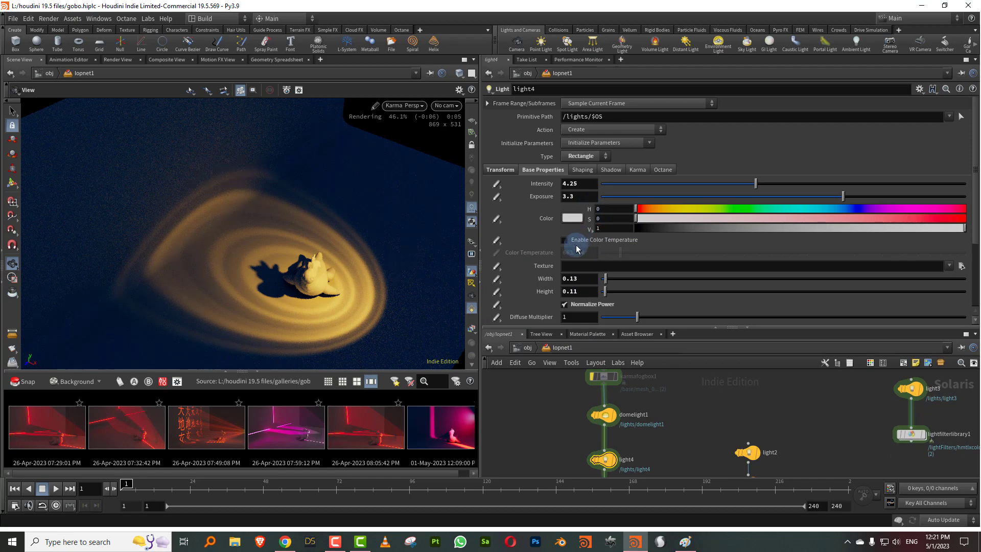
{"action": "left_click", "coordinate": [590, 242]}
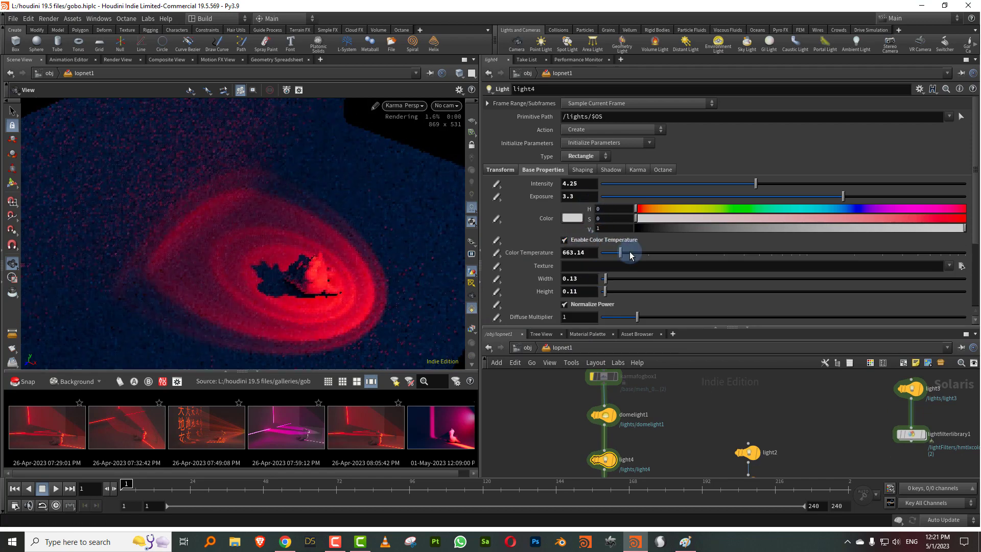
{"action": "left_click_drag", "start_coordinate": [626, 253], "coordinate": [689, 253]}
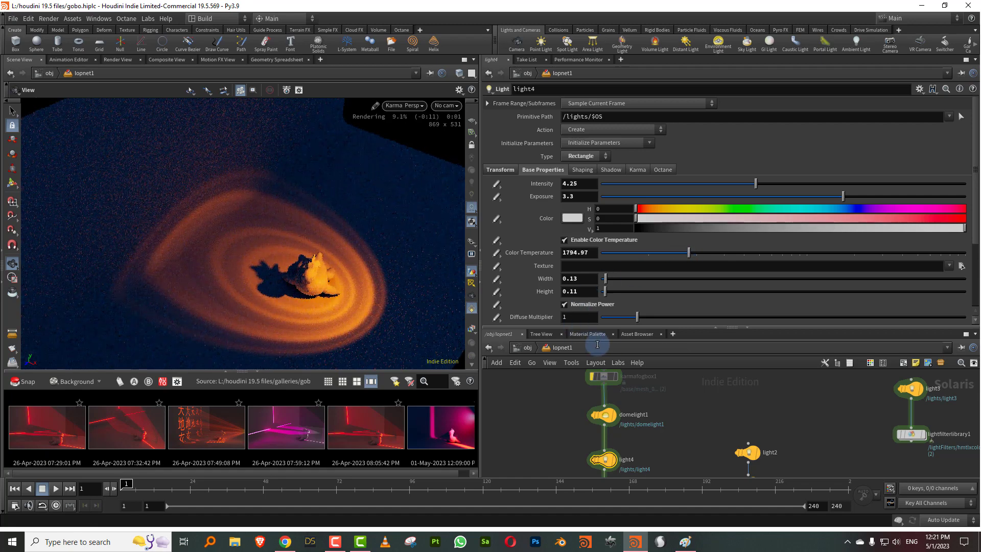
{"action": "left_click_drag", "start_coordinate": [617, 326], "coordinate": [557, 318]}
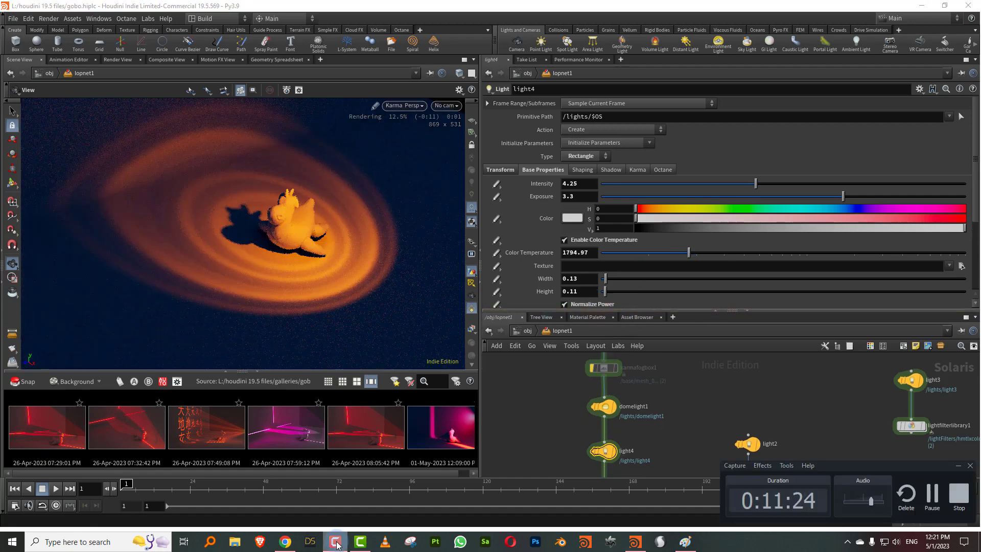
{"action": "left_click", "coordinate": [335, 542]}
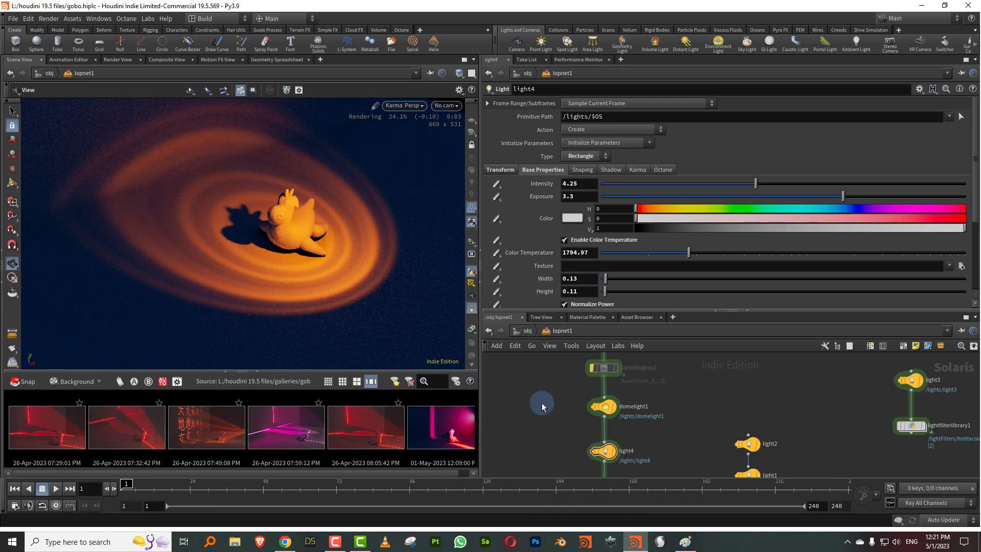